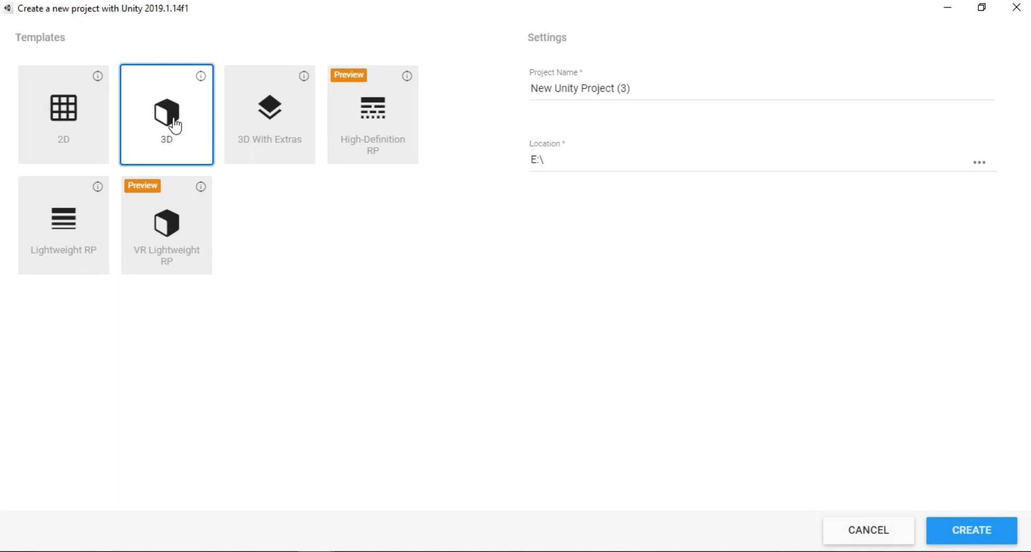
- Name the new 3D project GVRTutorial and create it in E:\
{"action": "left_click_drag", "start_coordinate": [648, 88], "coordinate": [525, 90]}
{"action": "key", "text": "BackSpace"}
{"action": "type", "text": "Gam"}
{"action": "key", "text": "BackSpace"}
{"action": "key", "text": "BackSpace"}
{"action": "type", "text": "VRTutorial"}
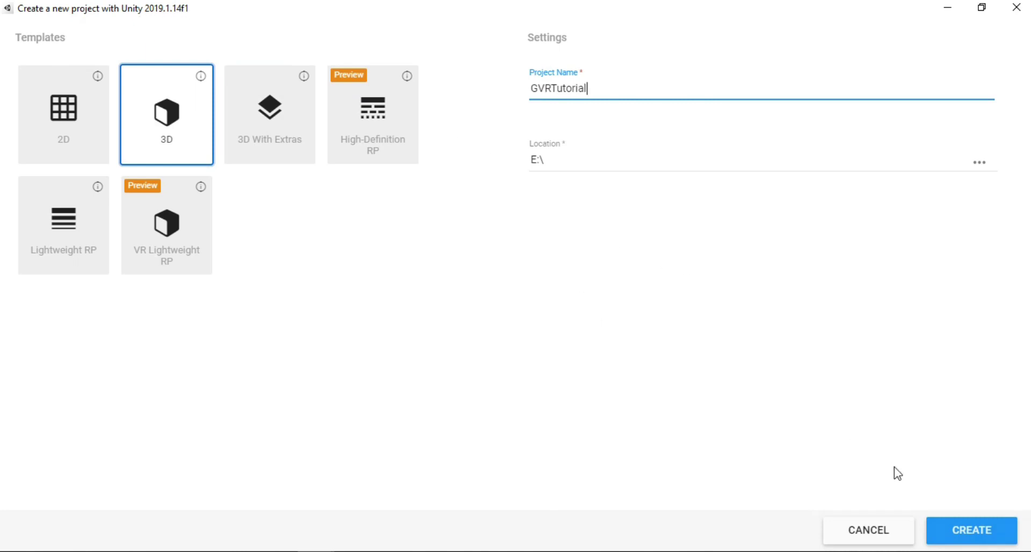
{"action": "left_click", "coordinate": [984, 531]}
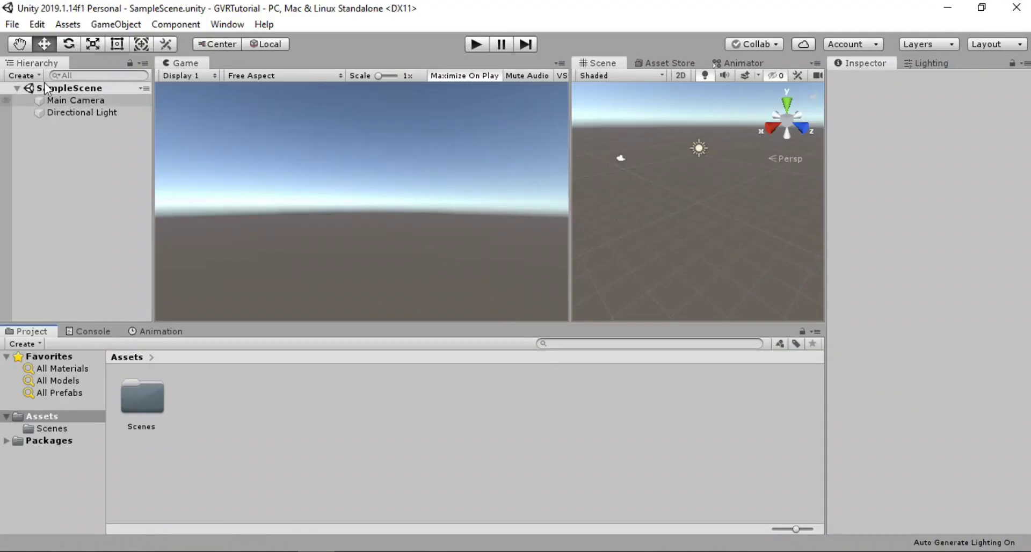
- Switch the project's build platform to Android and close the build settings
{"action": "left_click", "coordinate": [13, 26]}
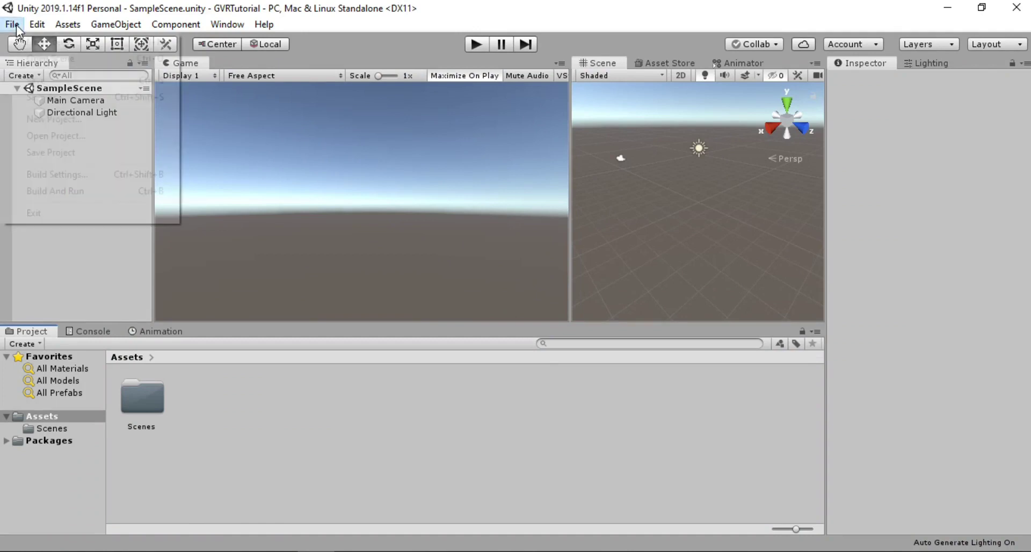
{"action": "left_click", "coordinate": [67, 174]}
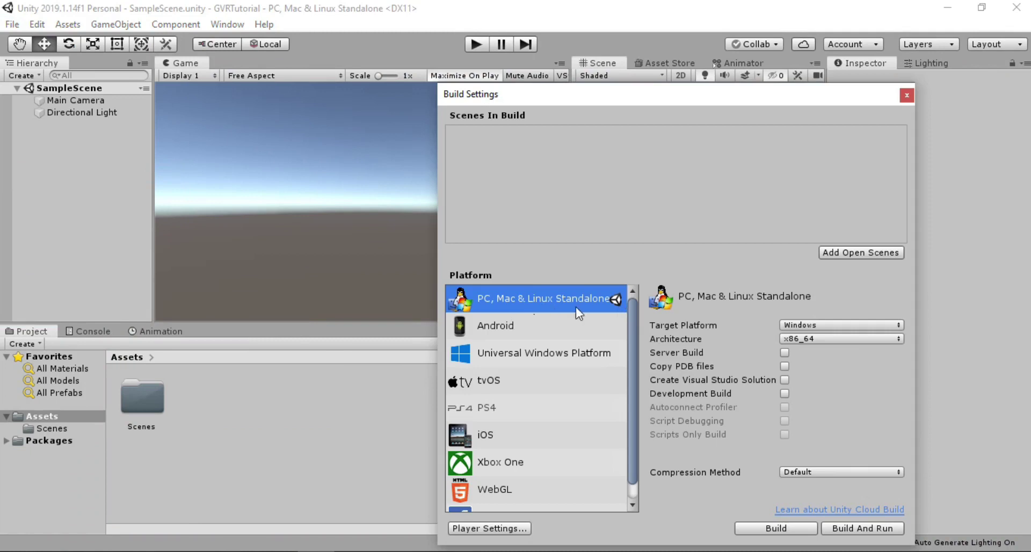
{"action": "left_click", "coordinate": [529, 324]}
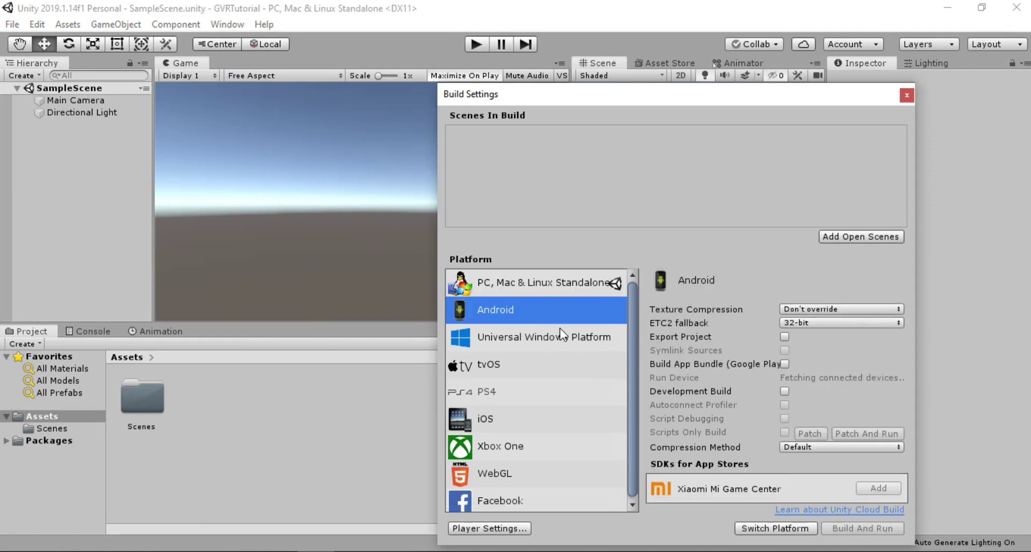
{"action": "left_click", "coordinate": [760, 529]}
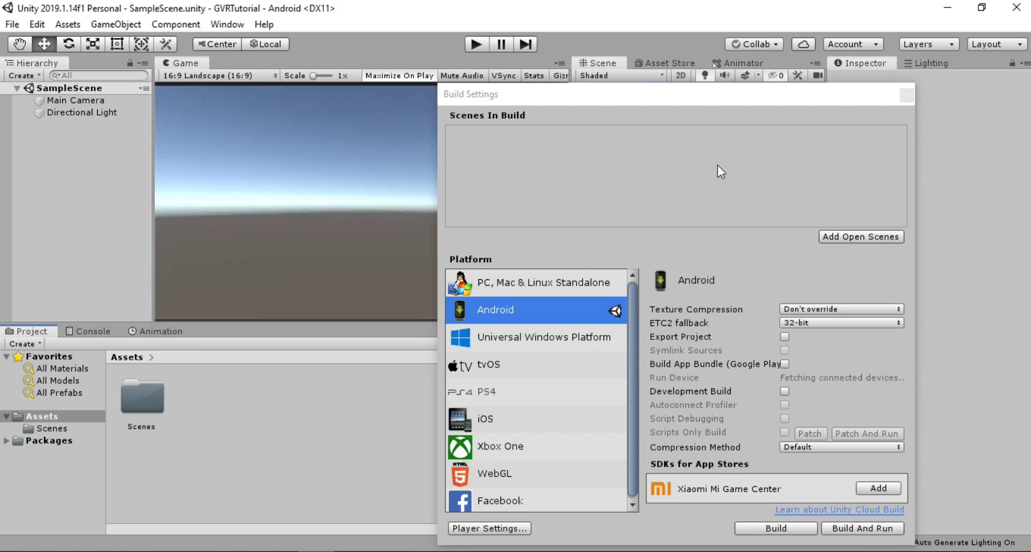
{"action": "left_click", "coordinate": [904, 97]}
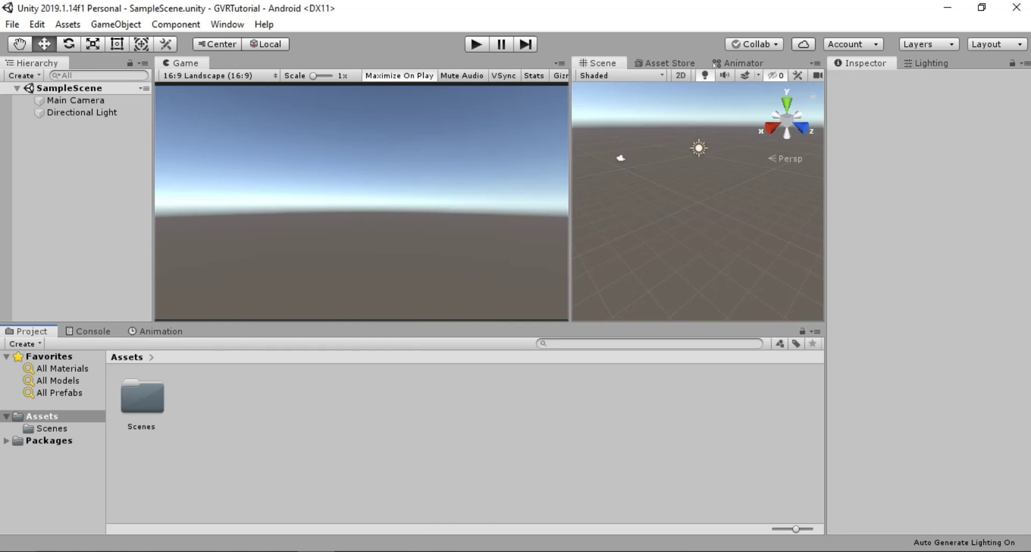
- Switch to Unity Hub and check the Android Build Support modules, including Android SDK & NDK Tools, of the 2019.1.14f1 install
{"action": "key", "text": "super"}
{"action": "type", "text": "hub"}
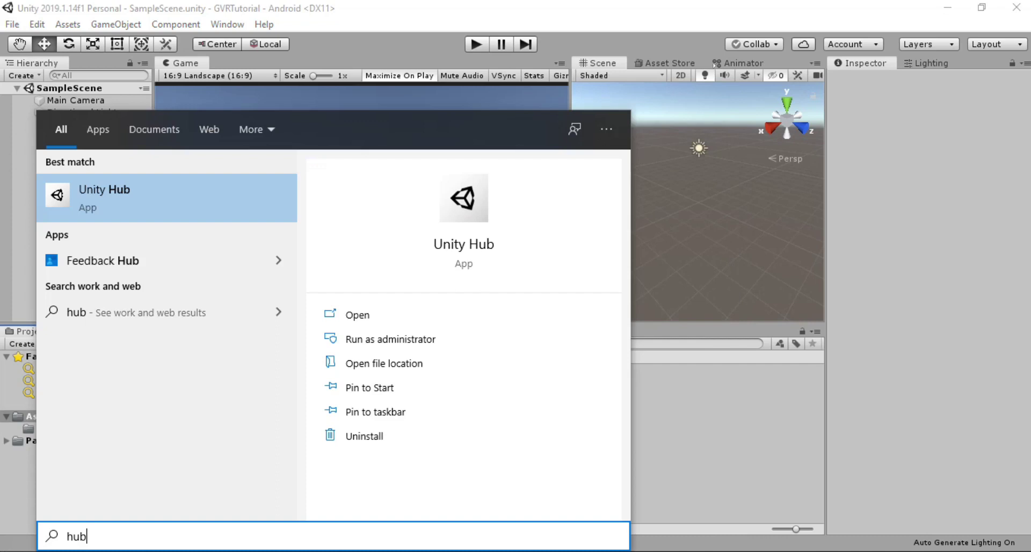
{"action": "key", "text": "Return"}
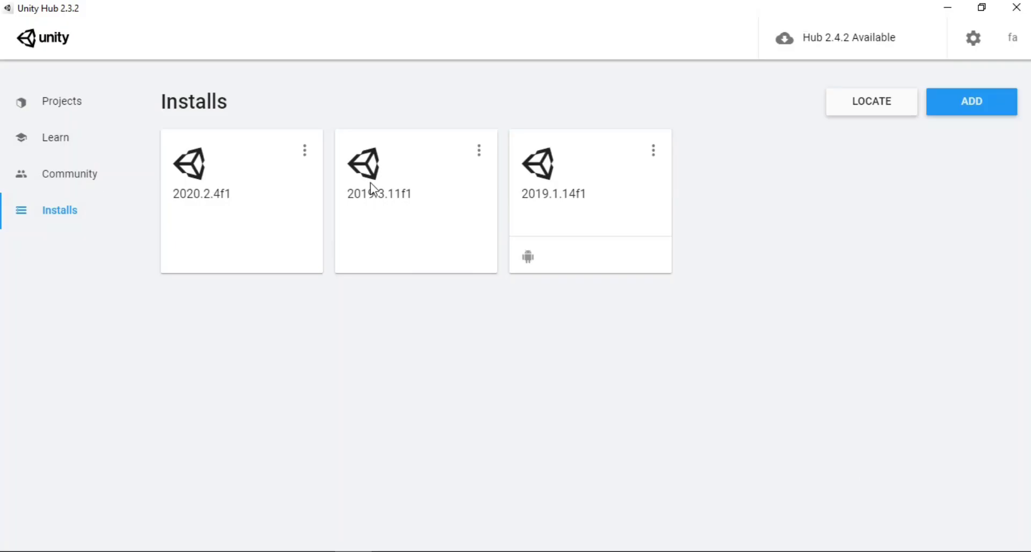
{"action": "left_click", "coordinate": [650, 152]}
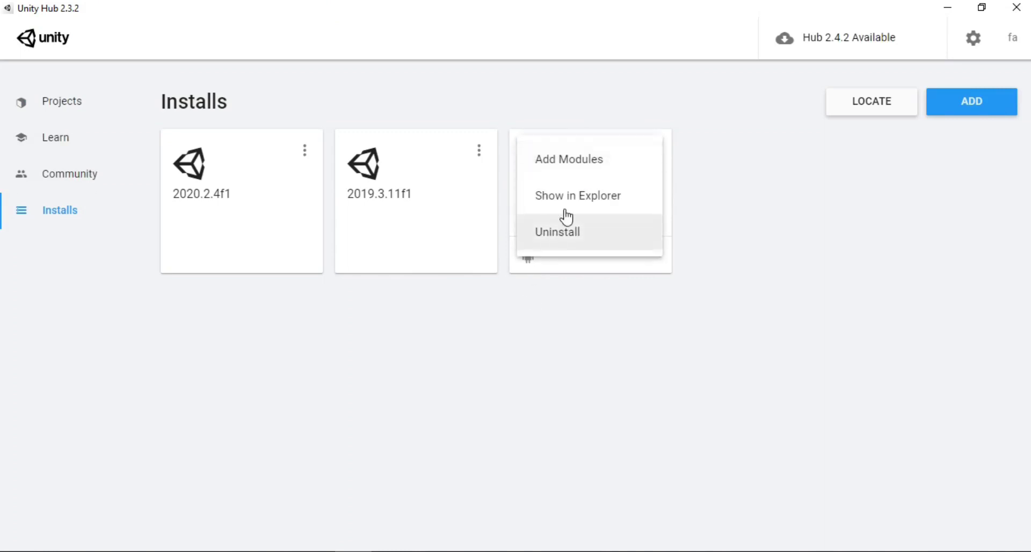
{"action": "left_click", "coordinate": [578, 175]}
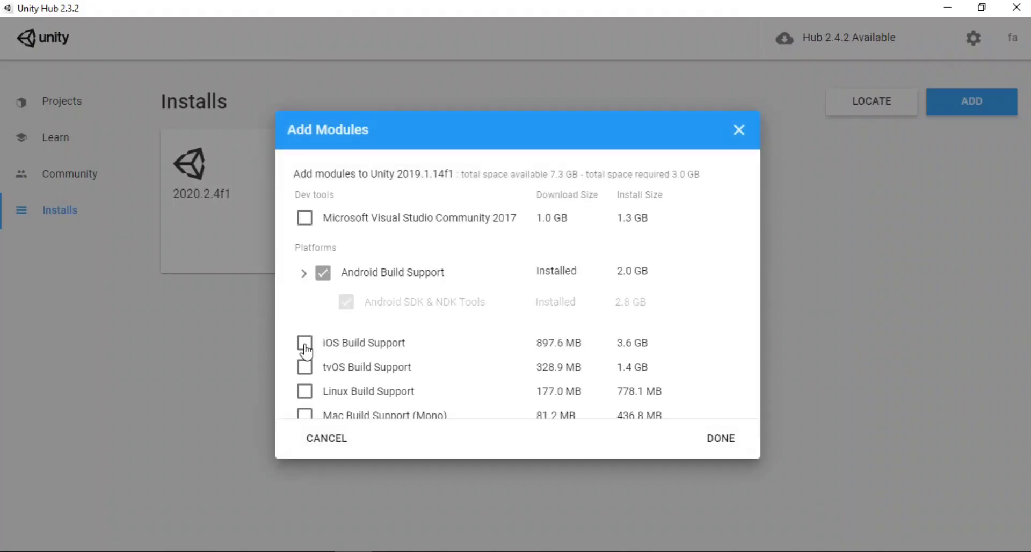
{"action": "left_click", "coordinate": [303, 274]}
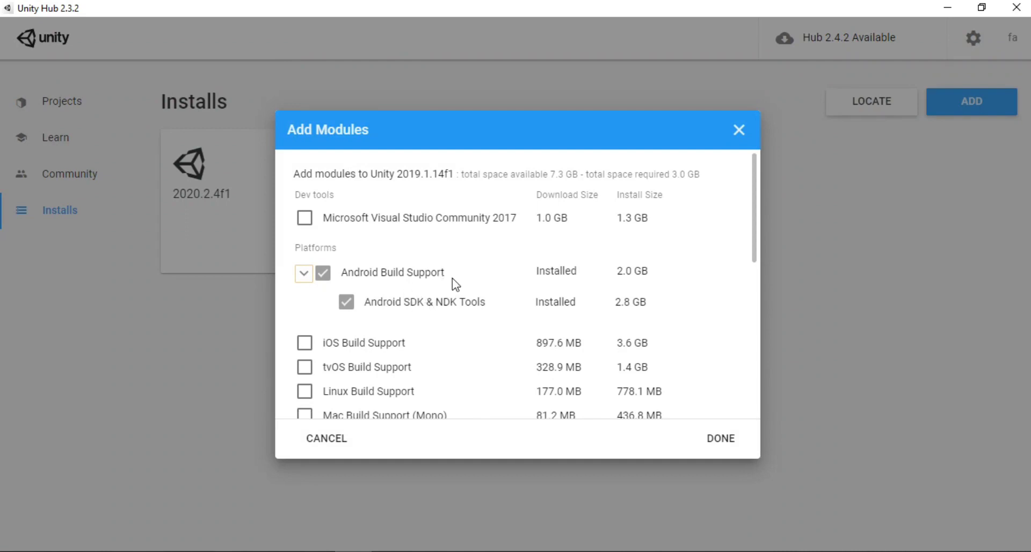
{"action": "left_click", "coordinate": [742, 129]}
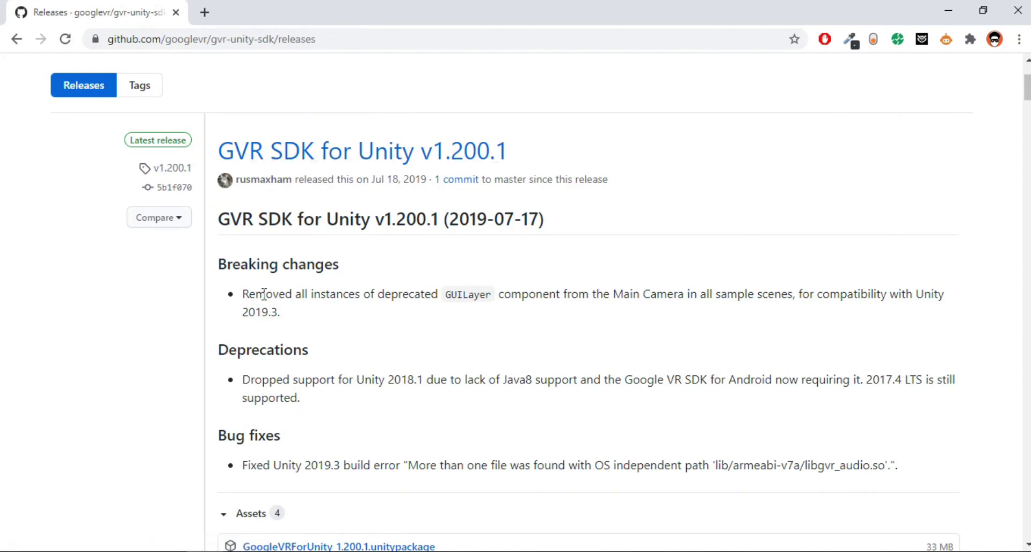
- In the browser, review the GVR SDK for Unity v1.200.1 release notes for Unity version compatibility on the GitHub releases page
{"action": "double_click", "coordinate": [244, 309]}
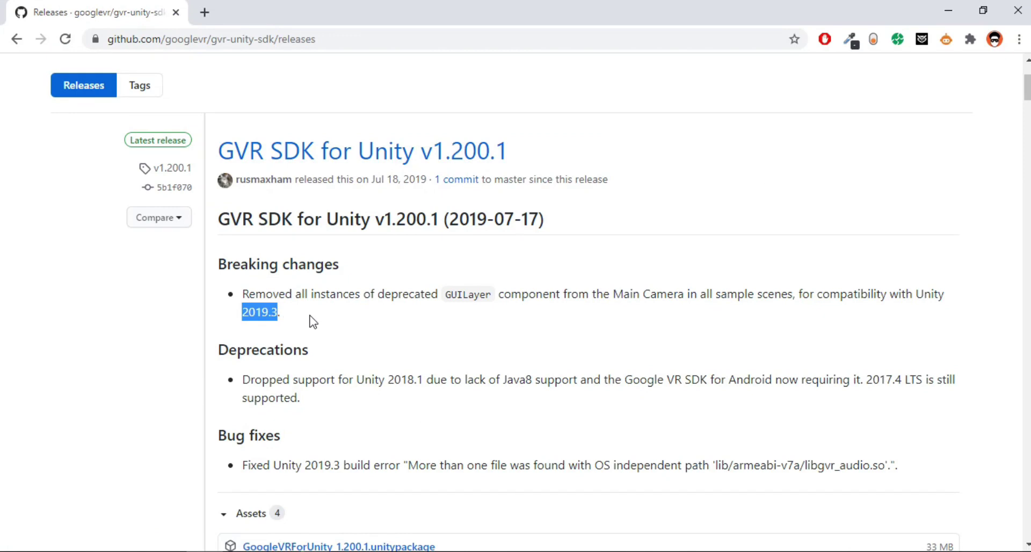
{"action": "left_click", "coordinate": [414, 317]}
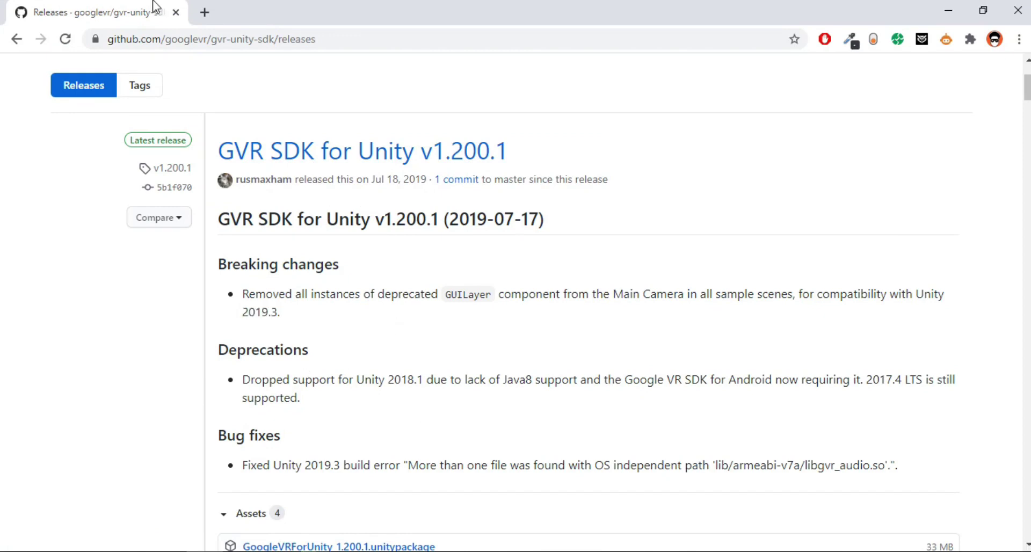
{"action": "left_click", "coordinate": [353, 34]}
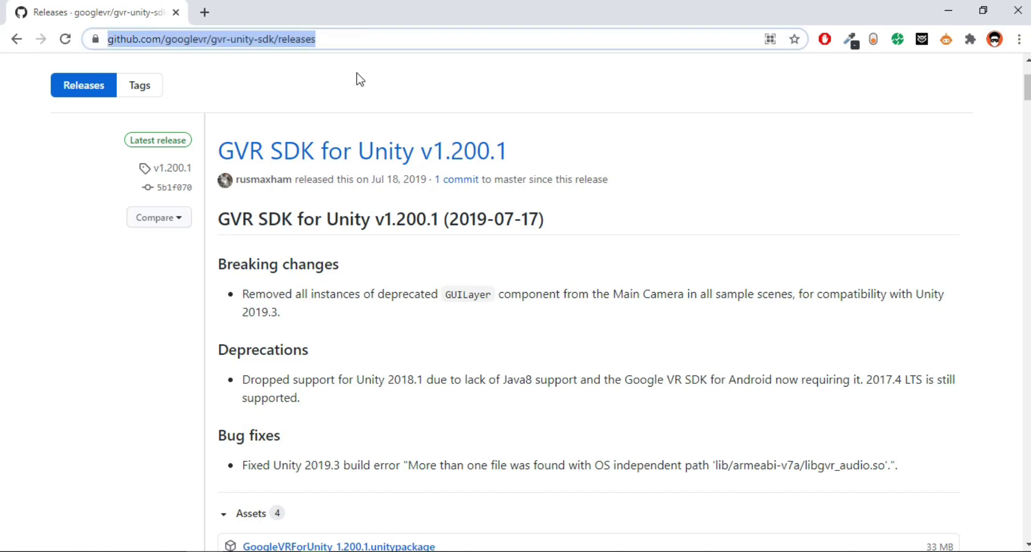
{"action": "left_click", "coordinate": [385, 111]}
{"action": "scroll", "coordinate": [453, 257], "scroll_direction": "up", "scroll_amount": 2}
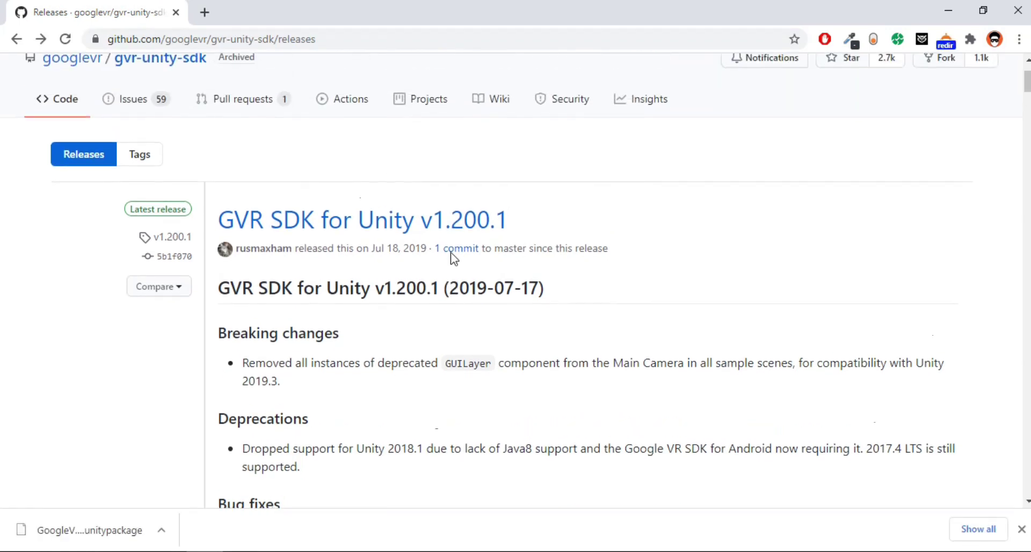
{"action": "scroll", "coordinate": [359, 288], "scroll_direction": "down", "scroll_amount": 1}
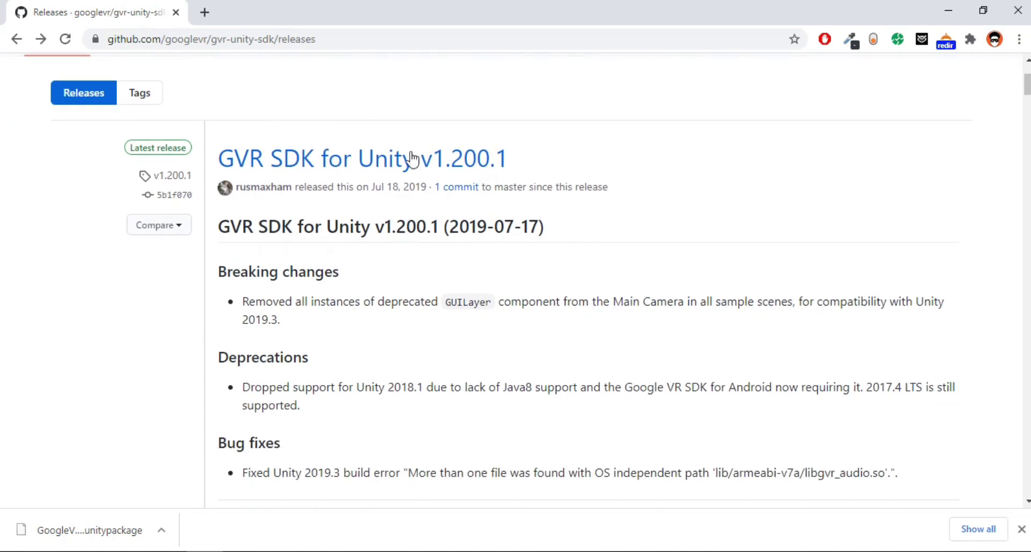
- Open the GVR SDK for Unity v1.200.1 release page and go to its downloadable assets
{"action": "left_click", "coordinate": [345, 176]}
{"action": "scroll", "coordinate": [317, 300], "scroll_direction": "down", "scroll_amount": 2}
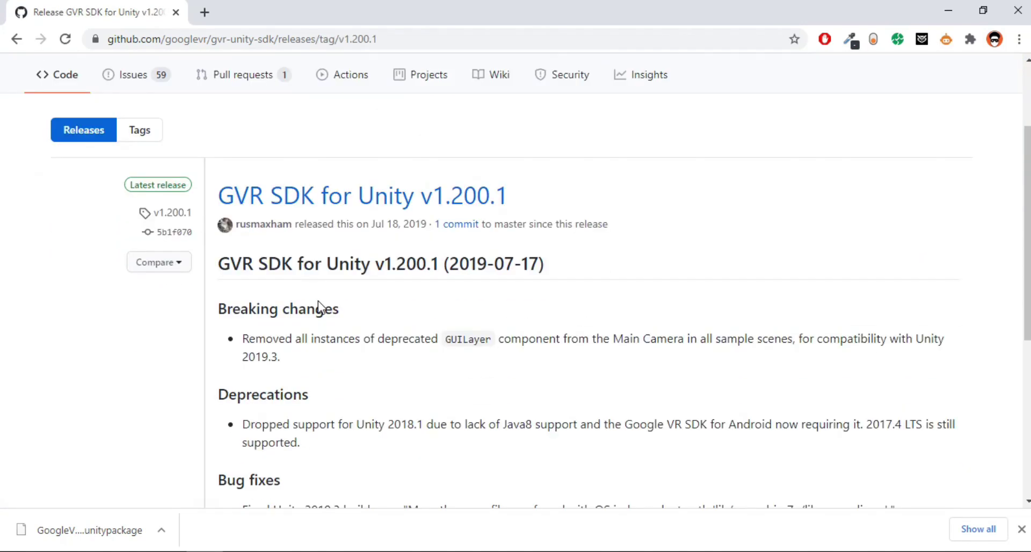
{"action": "scroll", "coordinate": [318, 300], "scroll_direction": "down", "scroll_amount": 3}
{"action": "scroll", "coordinate": [318, 301], "scroll_direction": "down", "scroll_amount": 2}
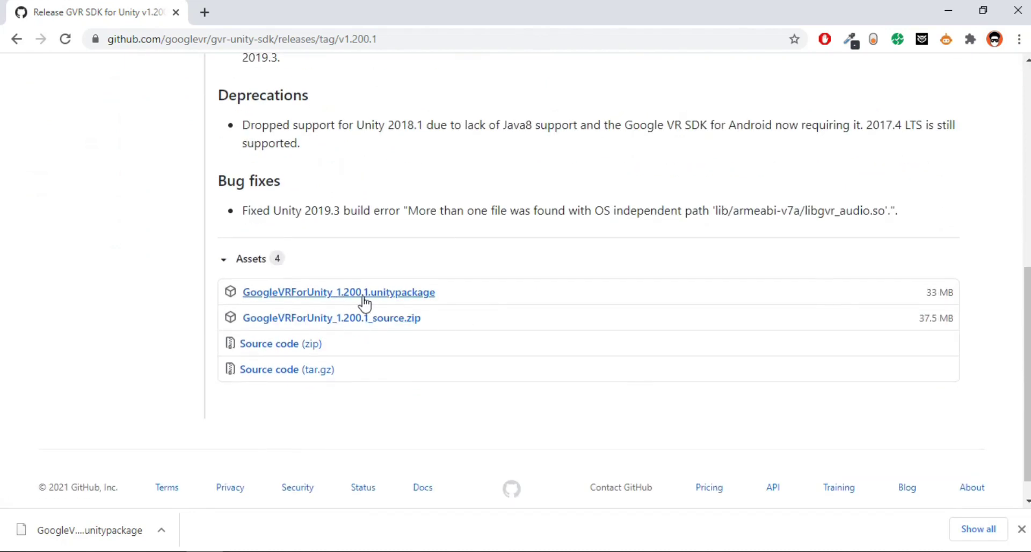
- Open the downloaded GoogleVRForUnity_1.200.1 package and import all of its contents into the Unity project
{"action": "left_click", "coordinate": [131, 530]}
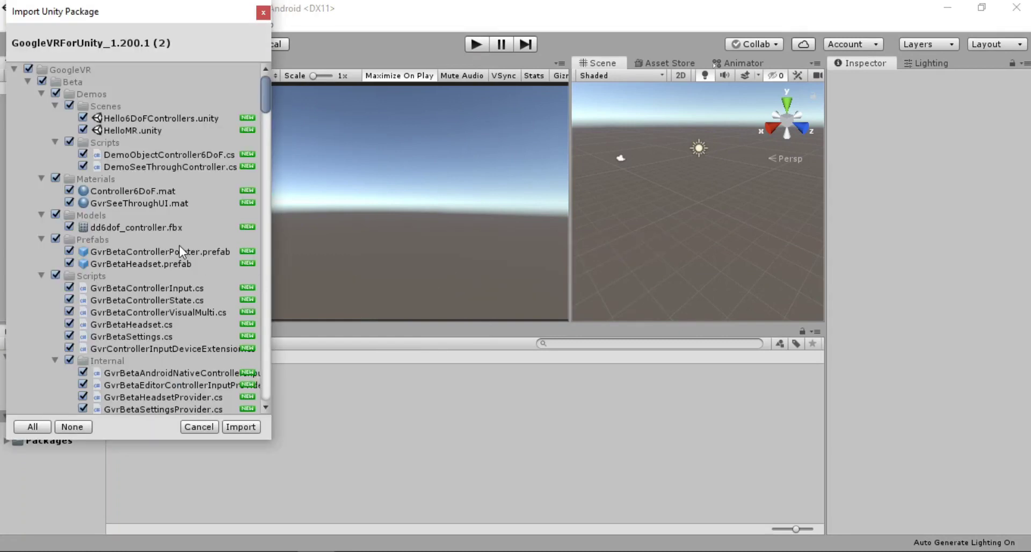
{"action": "left_click_drag", "start_coordinate": [265, 102], "coordinate": [266, 389]}
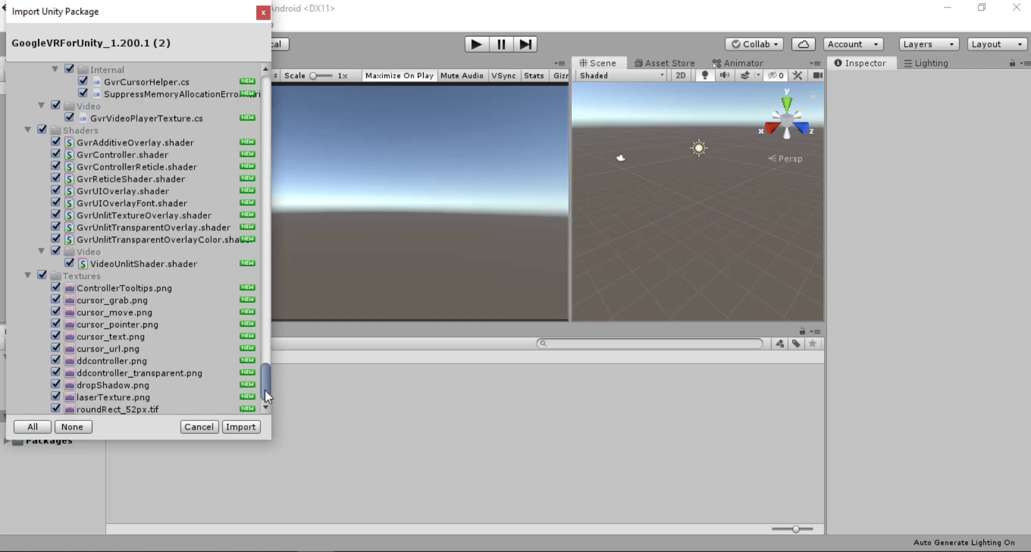
{"action": "left_click", "coordinate": [249, 430]}
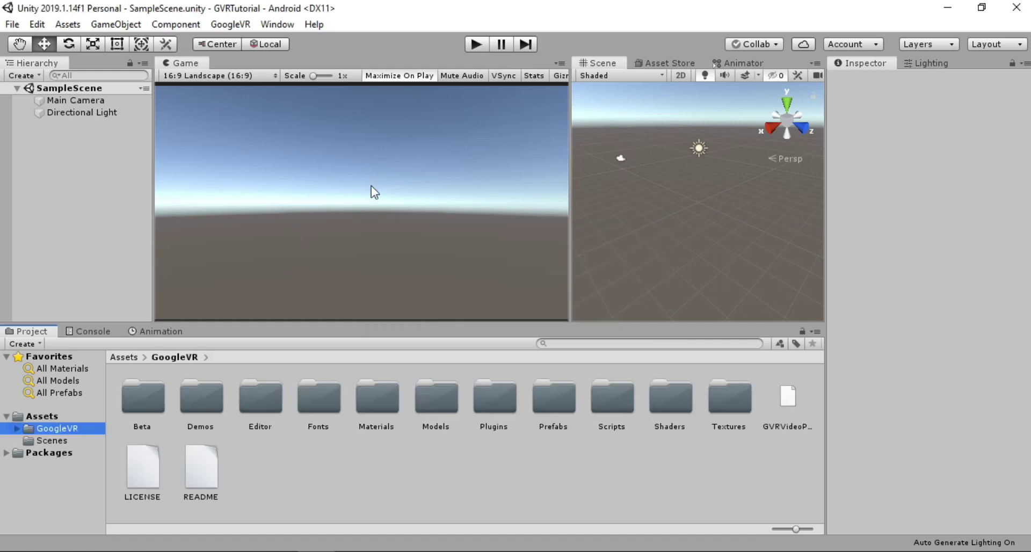
- Enable Virtual Reality Supported in the XR Settings of the Android Player settings
{"action": "left_click", "coordinate": [13, 25]}
{"action": "left_click", "coordinate": [57, 175]}
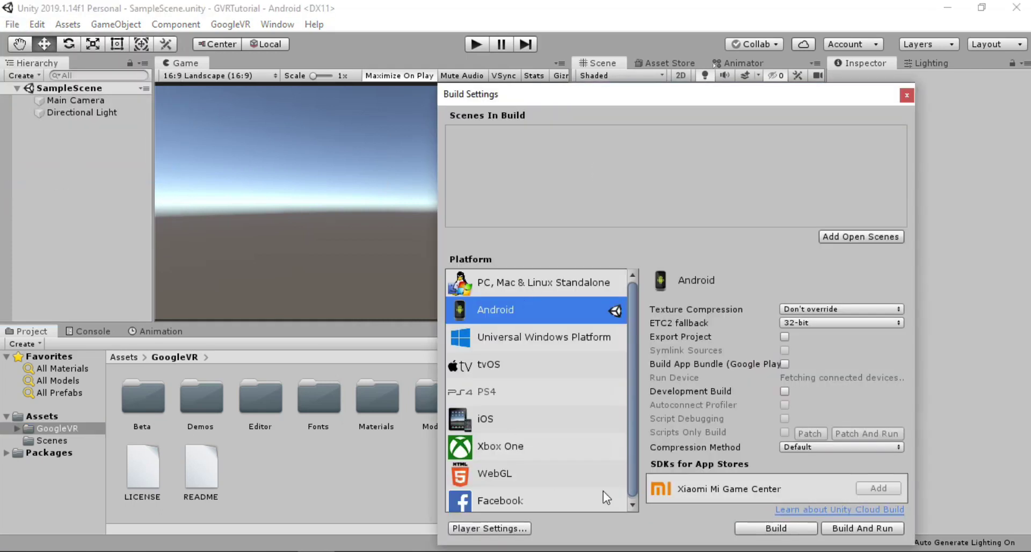
{"action": "left_click", "coordinate": [520, 529]}
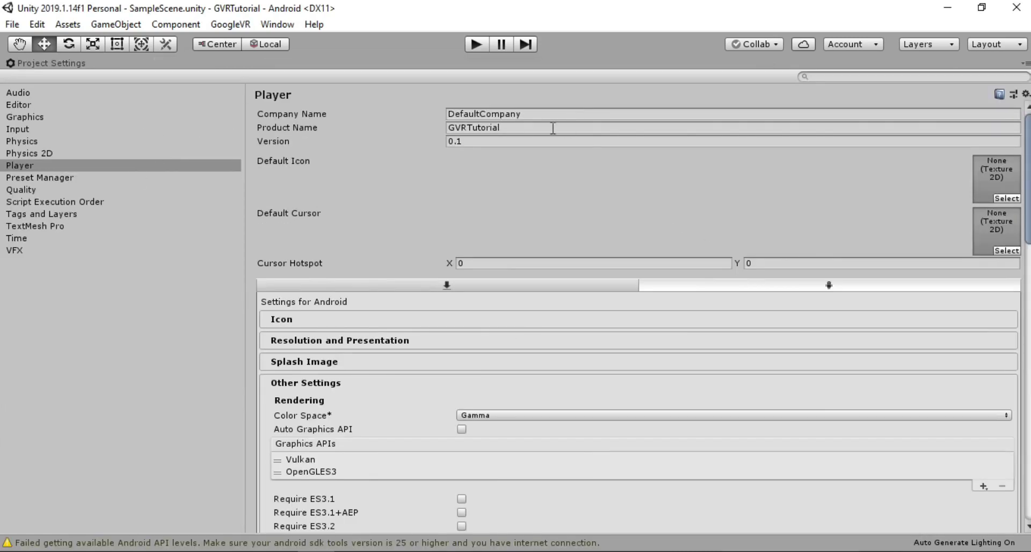
{"action": "scroll", "coordinate": [639, 317], "scroll_direction": "down", "scroll_amount": 20}
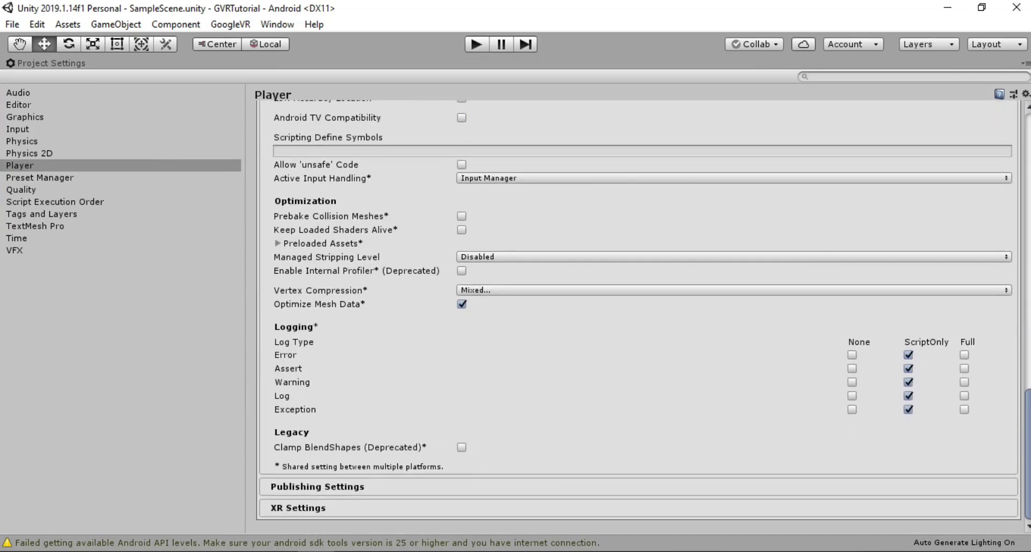
{"action": "left_click", "coordinate": [337, 511]}
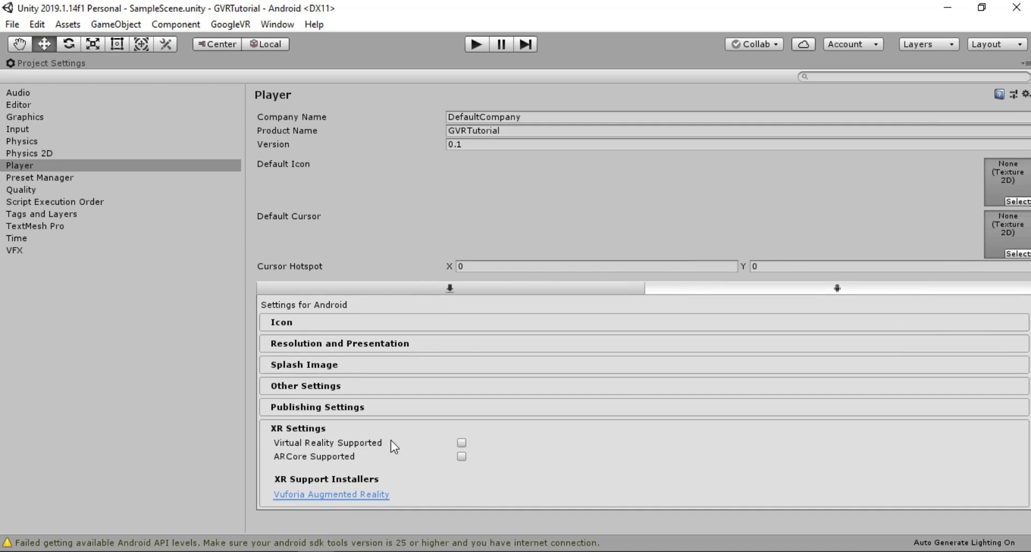
{"action": "left_click", "coordinate": [461, 444]}
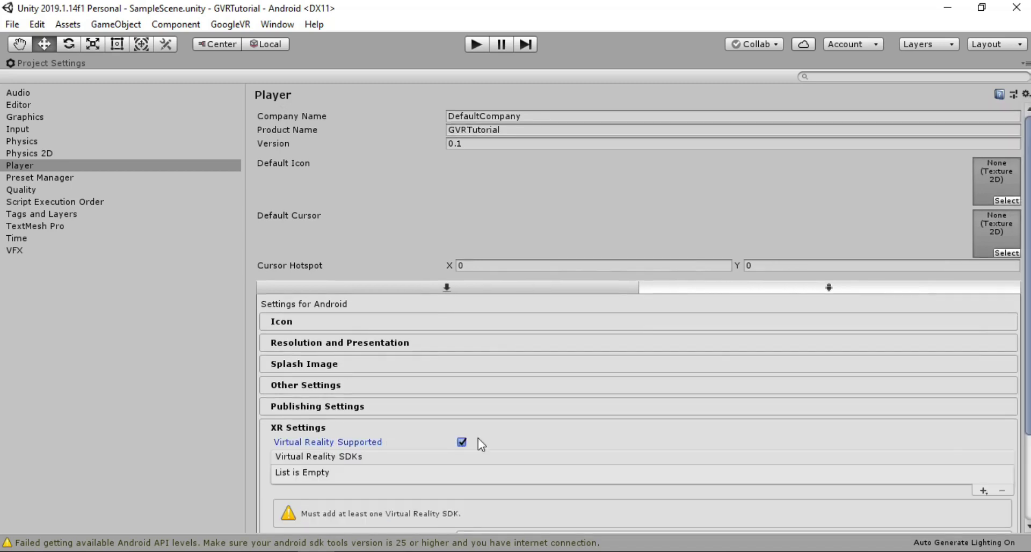
- Add Cardboard to the Virtual Reality SDKs list
{"action": "scroll", "coordinate": [1021, 454], "scroll_direction": "down", "scroll_amount": 3}
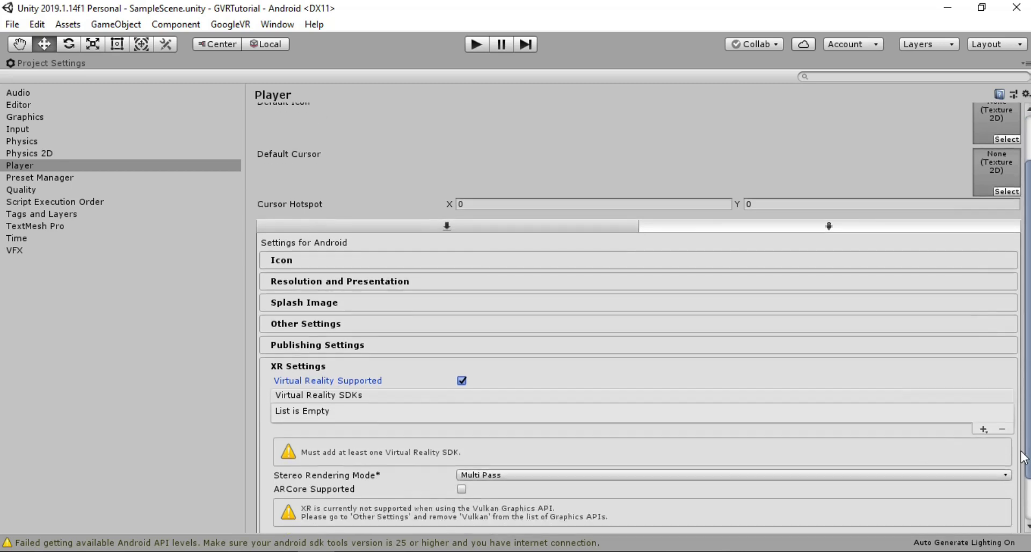
{"action": "left_click", "coordinate": [983, 430]}
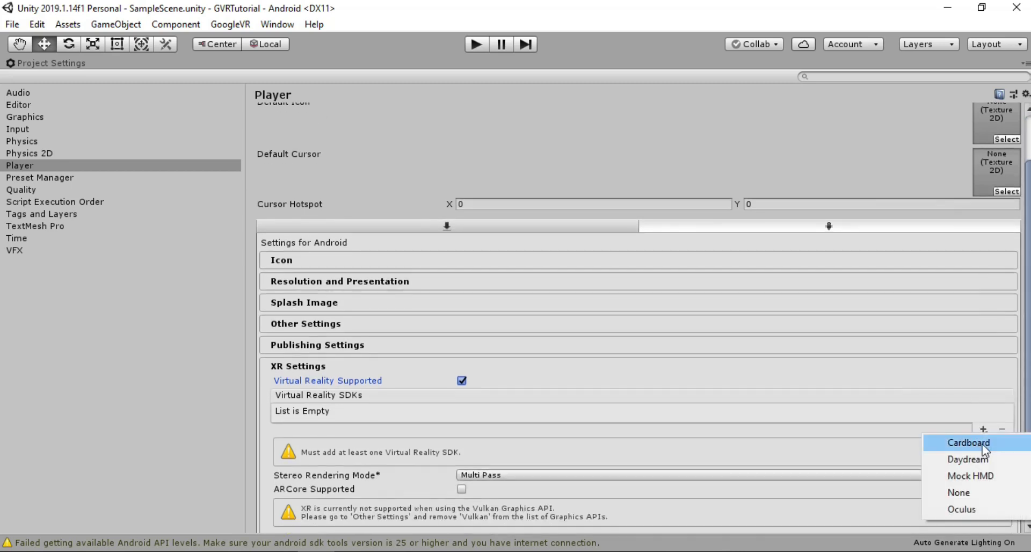
{"action": "left_click", "coordinate": [970, 444]}
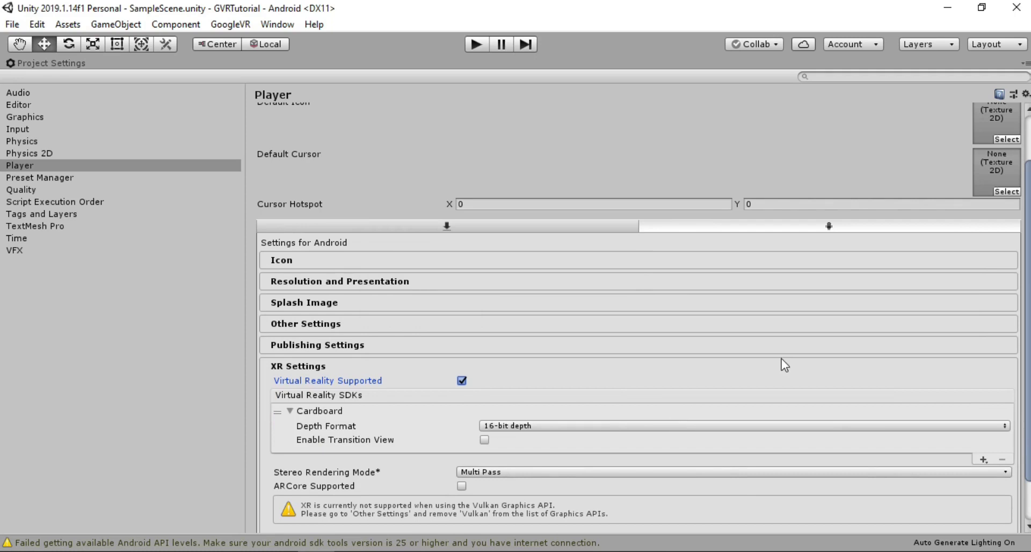
- Remove Vulkan from the Android Graphics APIs list in Other Settings, keeping OpenGLES3
{"action": "scroll", "coordinate": [638, 311], "scroll_direction": "down", "scroll_amount": 3}
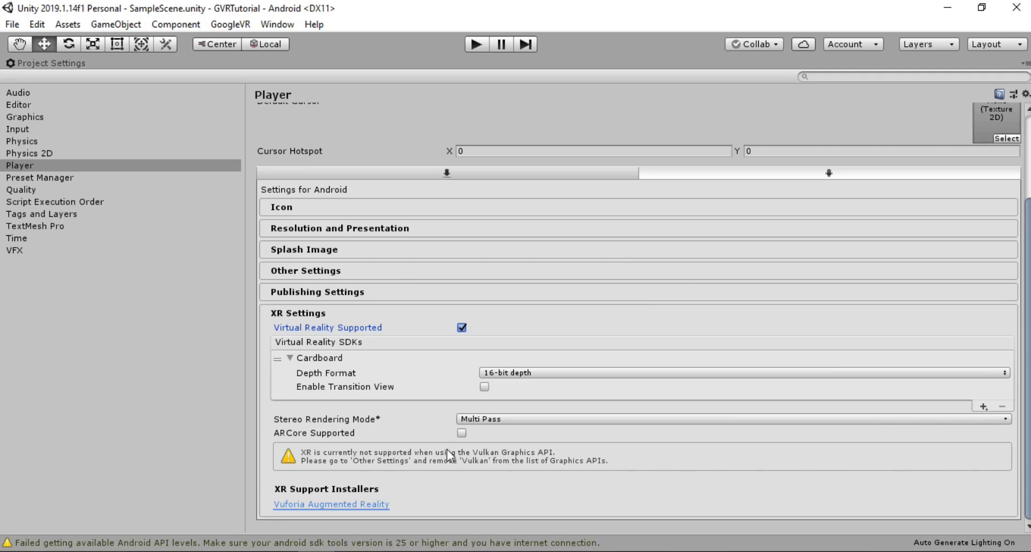
{"action": "left_click", "coordinate": [365, 270]}
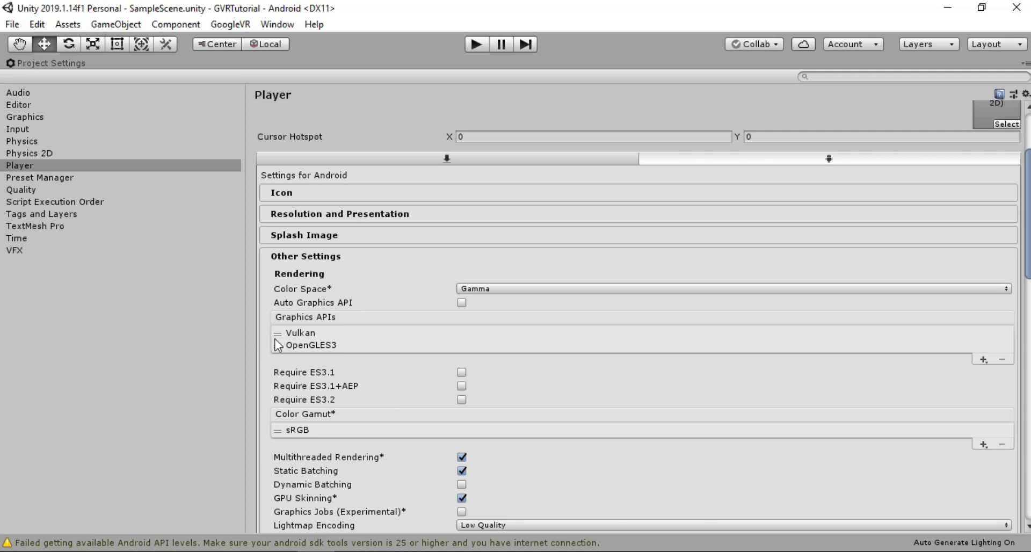
{"action": "left_click", "coordinate": [339, 333]}
{"action": "left_click", "coordinate": [1002, 358]}
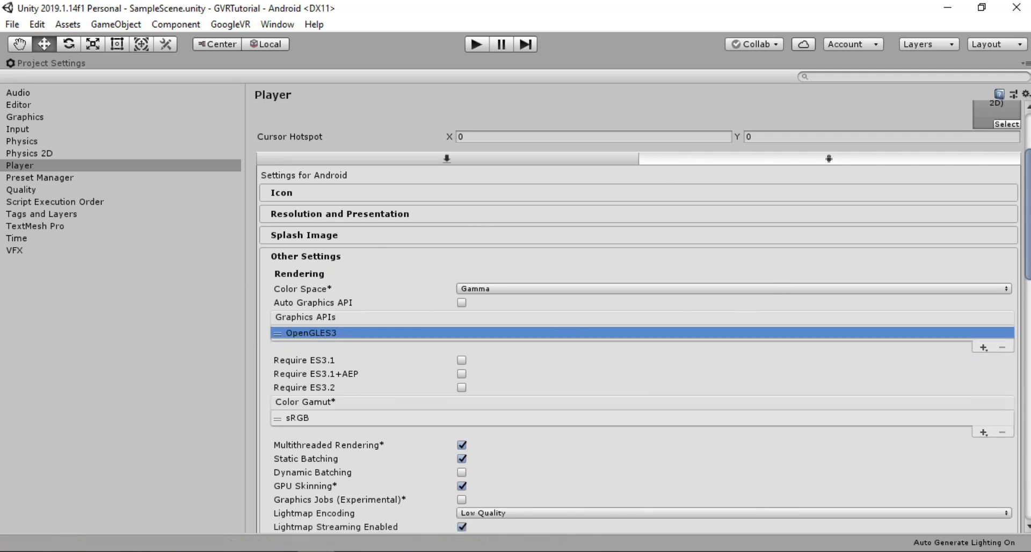
{"action": "scroll", "coordinate": [639, 317], "scroll_direction": "up", "scroll_amount": 5}
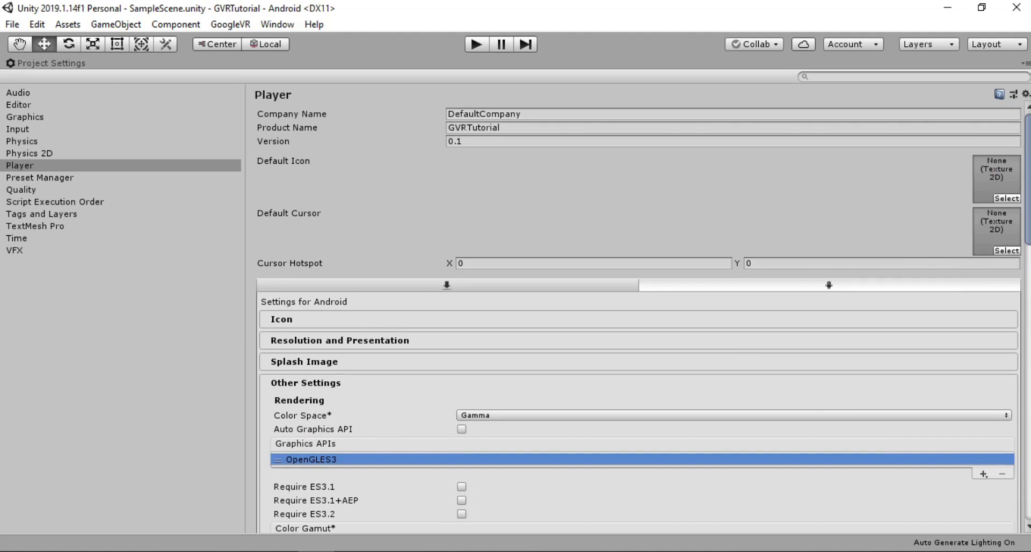
- Set the Company Name in the Player settings to TheGameGuy
{"action": "left_click", "coordinate": [533, 114]}
{"action": "type", "text": "T"}
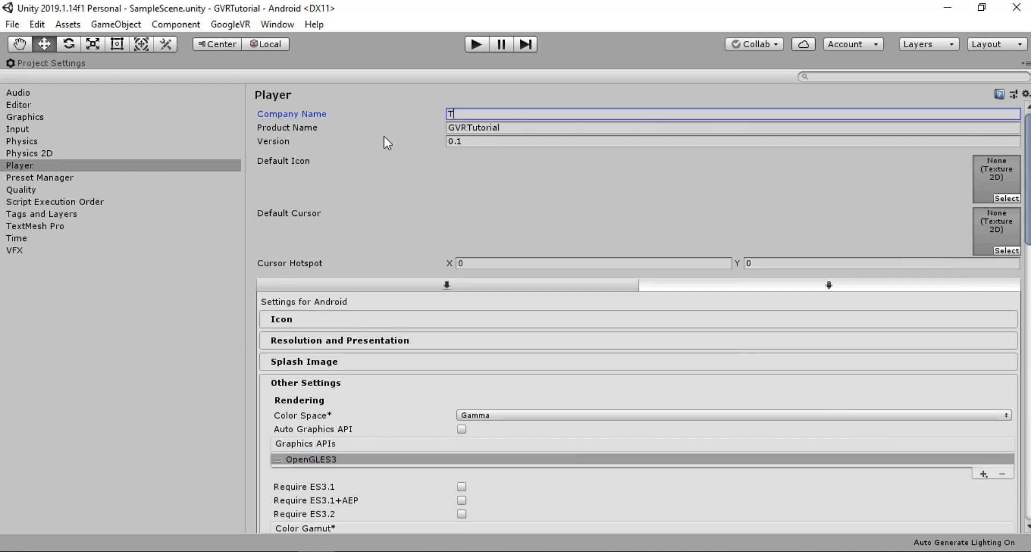
{"action": "type", "text": "heGameGuy"}
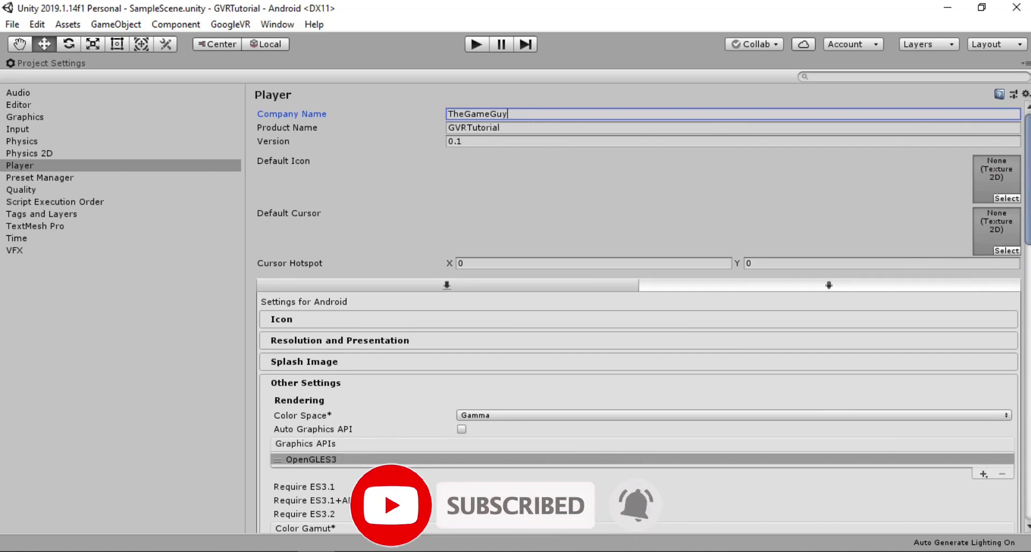
- Set the Android Package Name under Identification to com.TheGameGuy.GVRTutorial
{"action": "scroll", "coordinate": [639, 317], "scroll_direction": "down", "scroll_amount": 10}
{"action": "scroll", "coordinate": [312, 241], "scroll_direction": "down", "scroll_amount": 5}
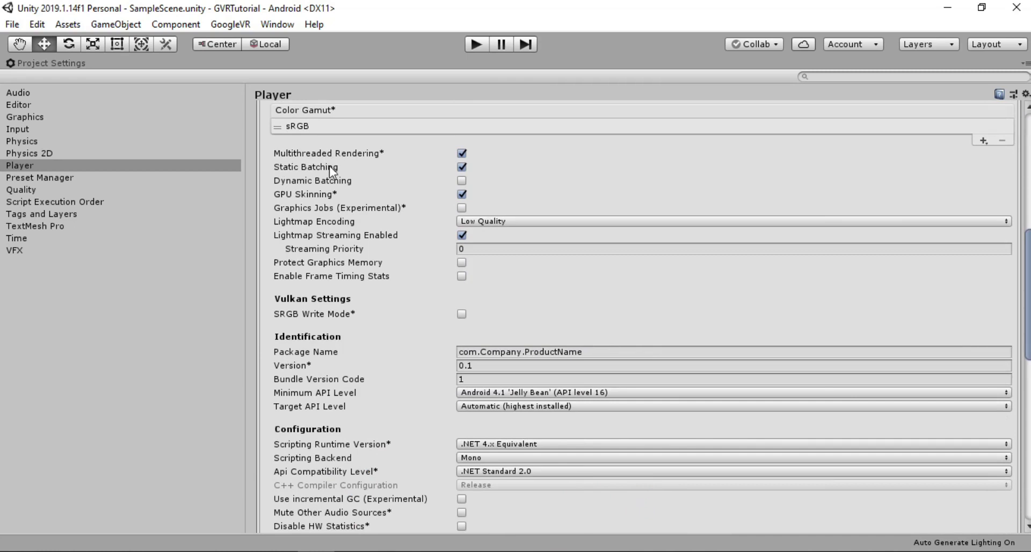
{"action": "scroll", "coordinate": [416, 306], "scroll_direction": "down", "scroll_amount": 3}
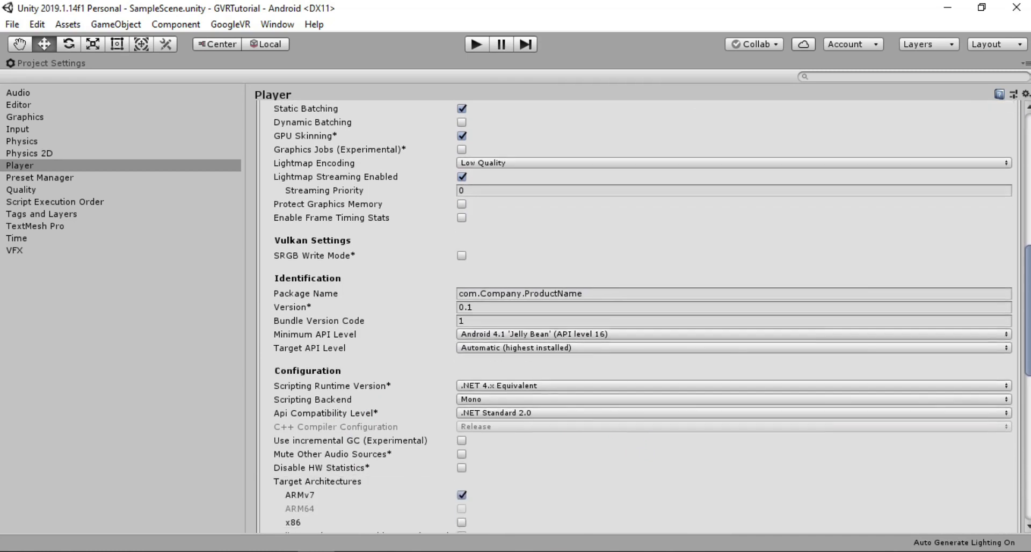
{"action": "double_click", "coordinate": [504, 283]}
{"action": "type", "text": "TheGameGuy"}
{"action": "double_click", "coordinate": [572, 283]}
{"action": "type", "text": "GVr"}
{"action": "key", "text": "BackSpace"}
{"action": "type", "text": "RTutorial"}
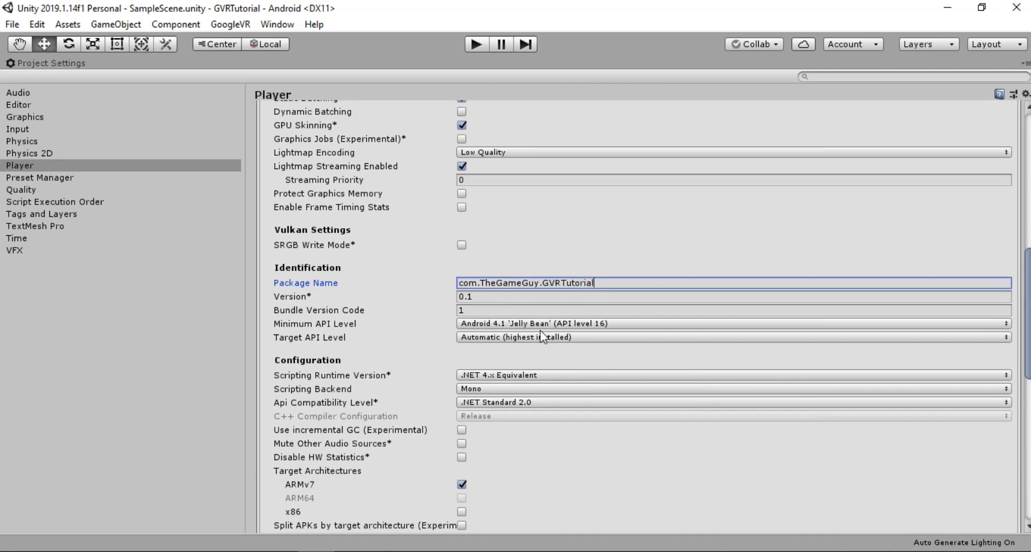
- Set the Minimum API Level to Android 4.4 'KitKat' (API level 19)
{"action": "left_click", "coordinate": [517, 324]}
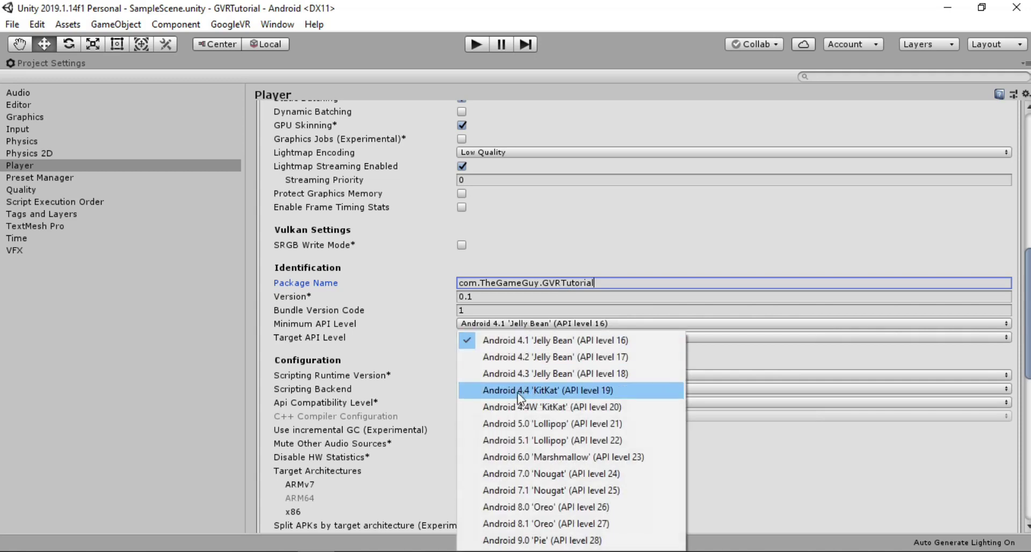
{"action": "left_click", "coordinate": [599, 391]}
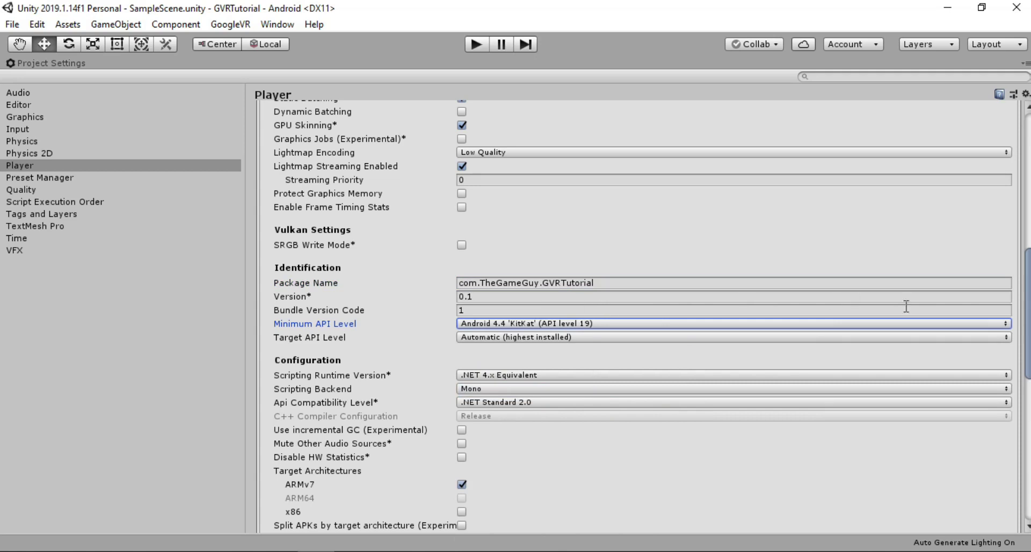
{"action": "scroll", "coordinate": [645, 317], "scroll_direction": "up", "scroll_amount": 5}
{"action": "scroll", "coordinate": [645, 317], "scroll_direction": "down", "scroll_amount": 12}
{"action": "scroll", "coordinate": [689, 449], "scroll_direction": "down", "scroll_amount": 10}
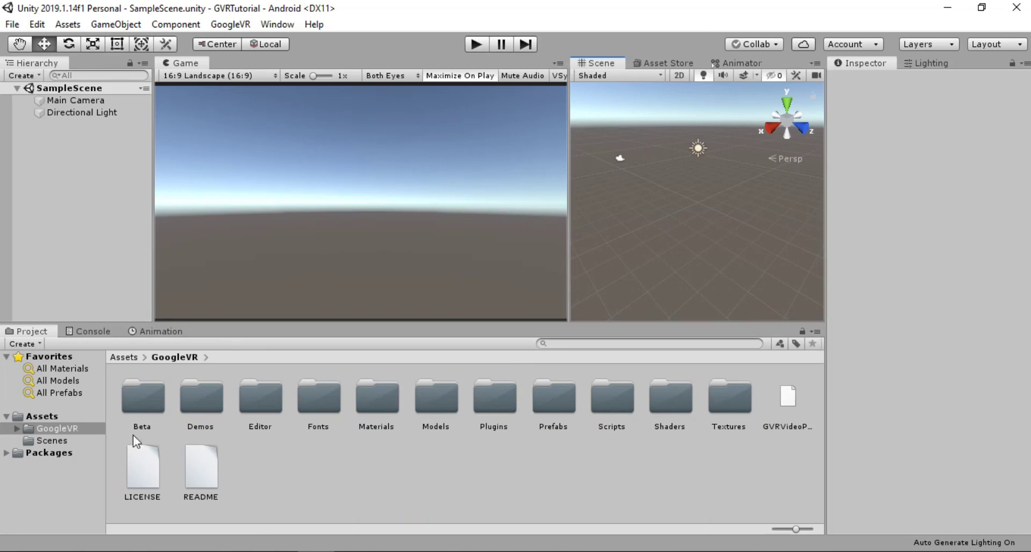
- Open the HelloVR demo scene from the project's Assets/GoogleVR/Demos/Scenes folder
{"action": "left_click", "coordinate": [63, 427]}
{"action": "double_click", "coordinate": [204, 407]}
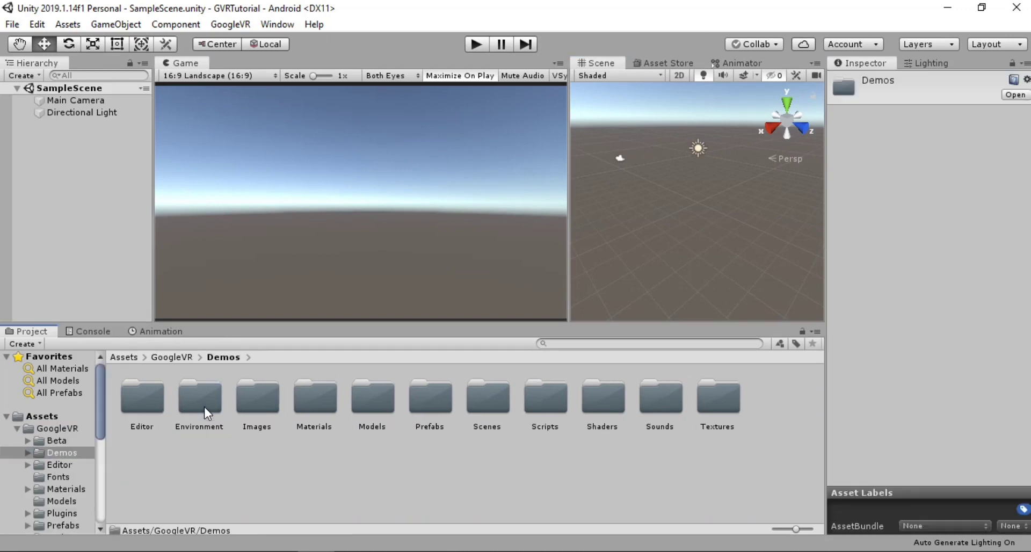
{"action": "double_click", "coordinate": [488, 400]}
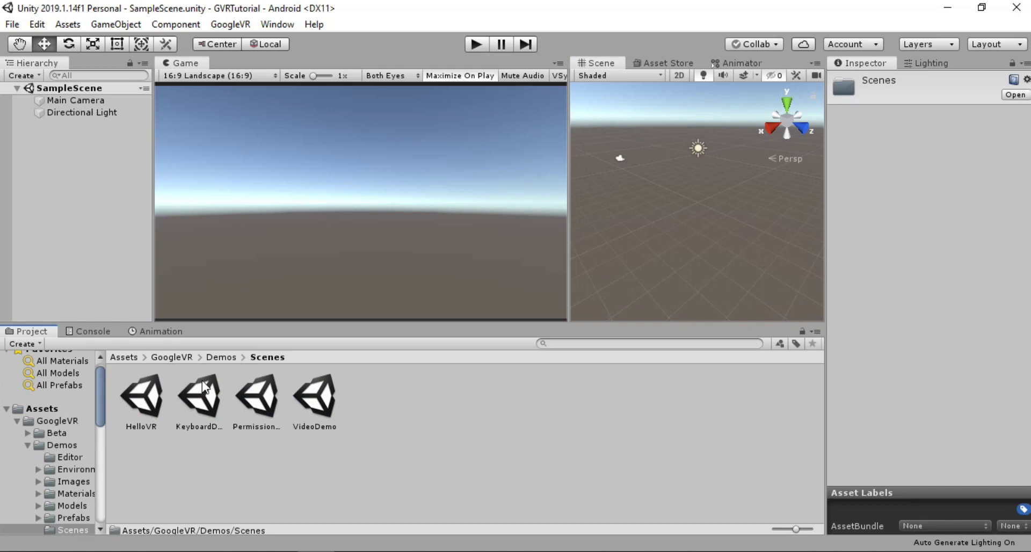
{"action": "double_click", "coordinate": [140, 400]}
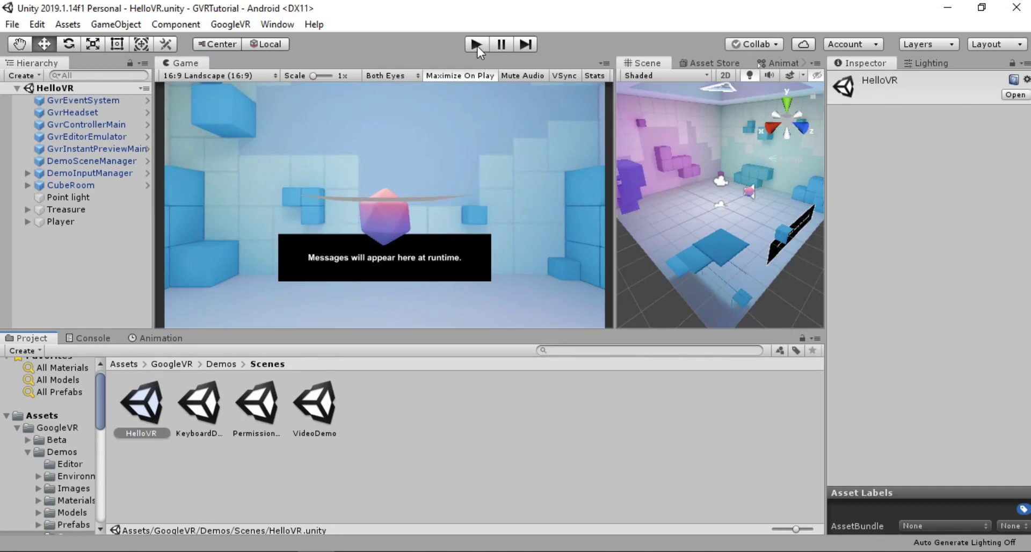
- Run the HelloVR scene in the editor and look around the cube room with the simulated head rotation
{"action": "left_click", "coordinate": [477, 45]}
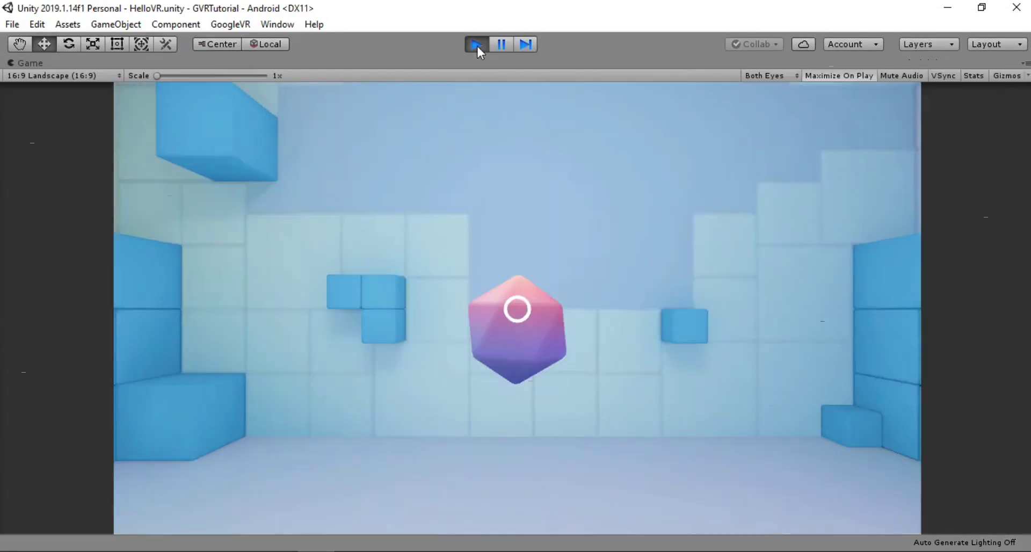
{"action": "key", "text": "alt"}
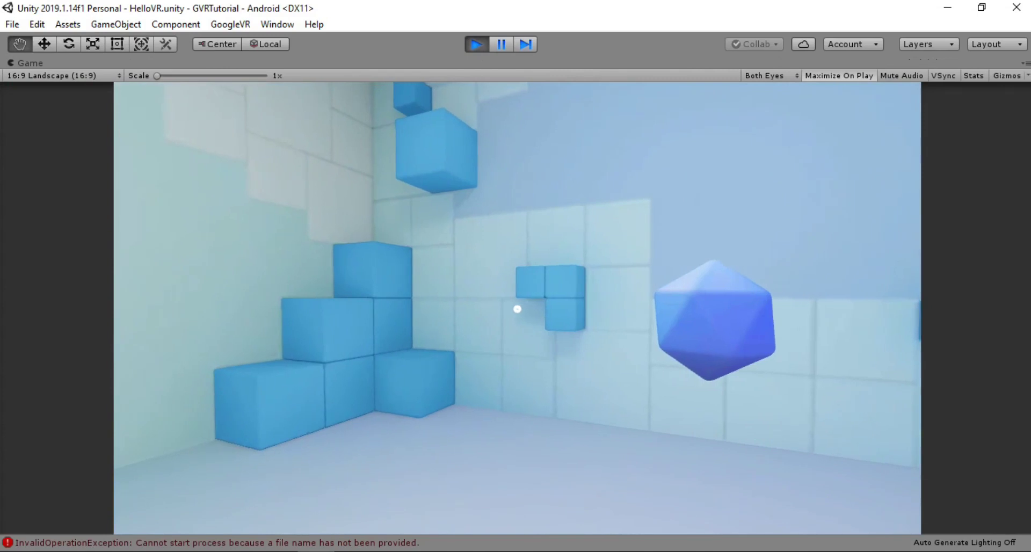
{"action": "key", "text": "alt"}
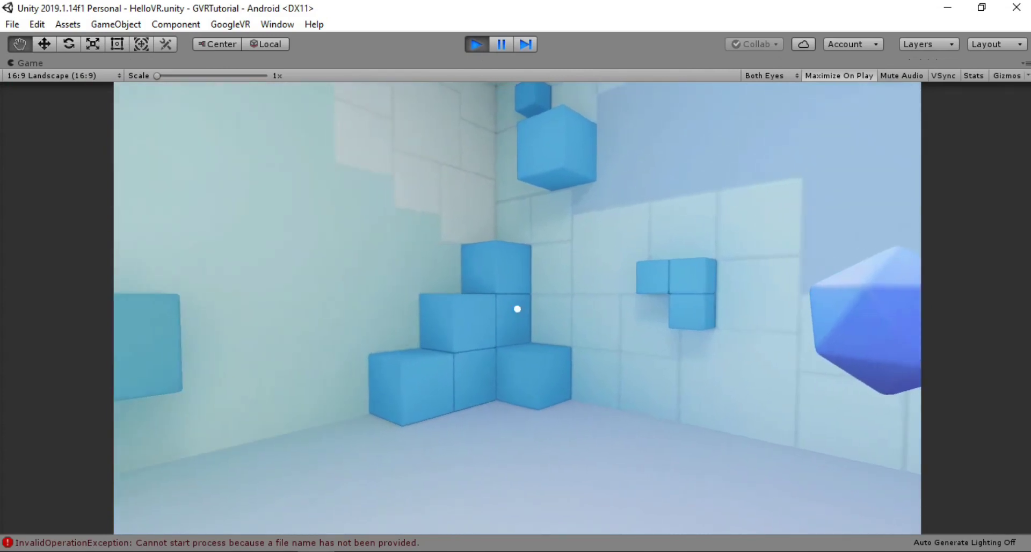
{"action": "key", "text": "alt"}
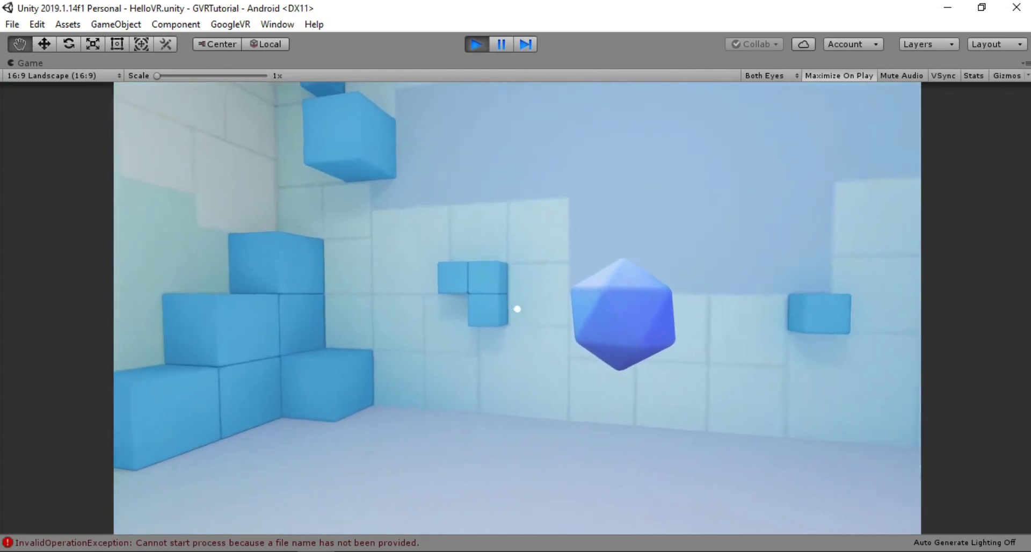
{"action": "key", "text": "alt"}
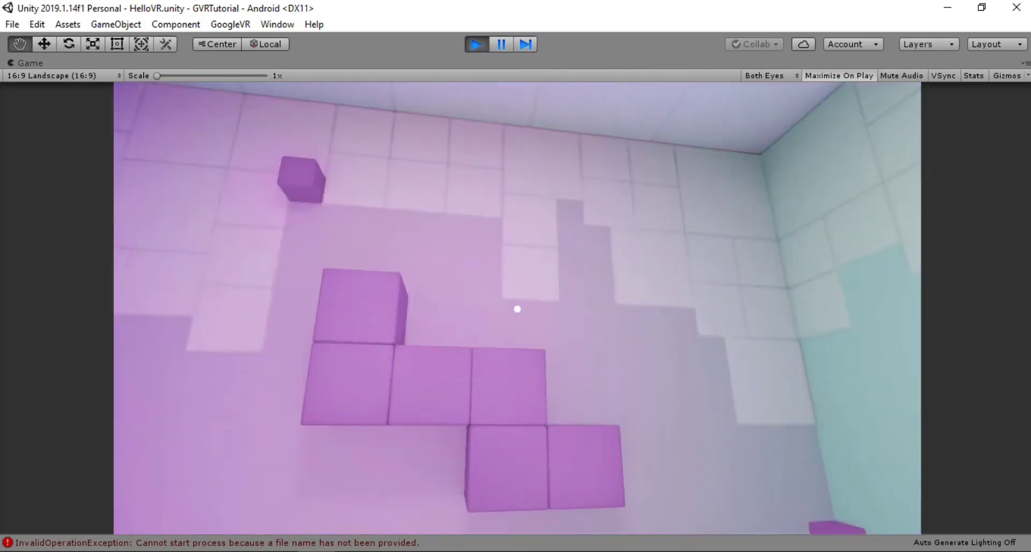
{"action": "key", "text": "alt"}
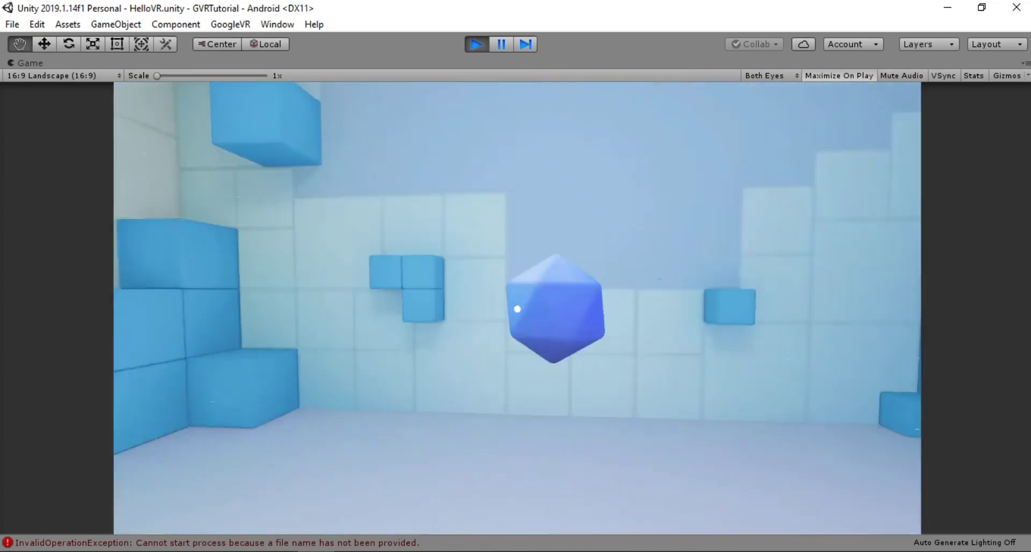
{"action": "key", "text": "alt"}
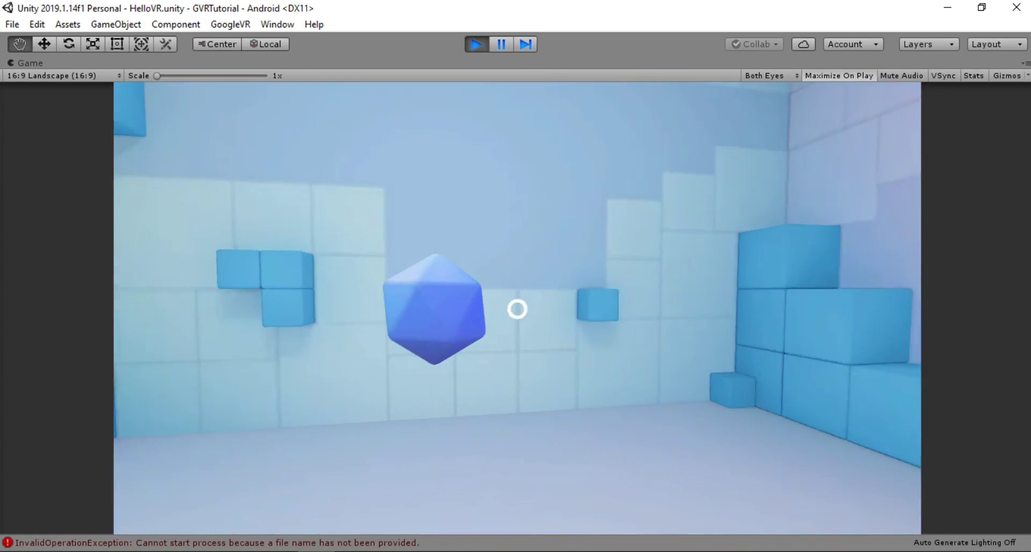
- Test the gaze reticle in the running scene by aiming at the floating treasure shapes and activating them repeatedly
{"action": "left_click", "coordinate": [517, 309]}
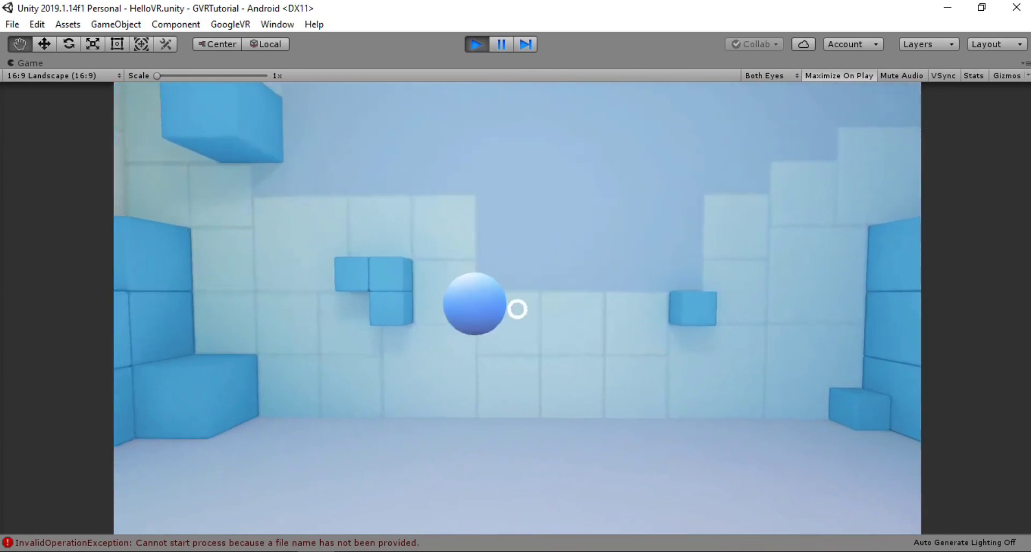
{"action": "key", "text": "alt"}
{"action": "left_click", "coordinate": [517, 308]}
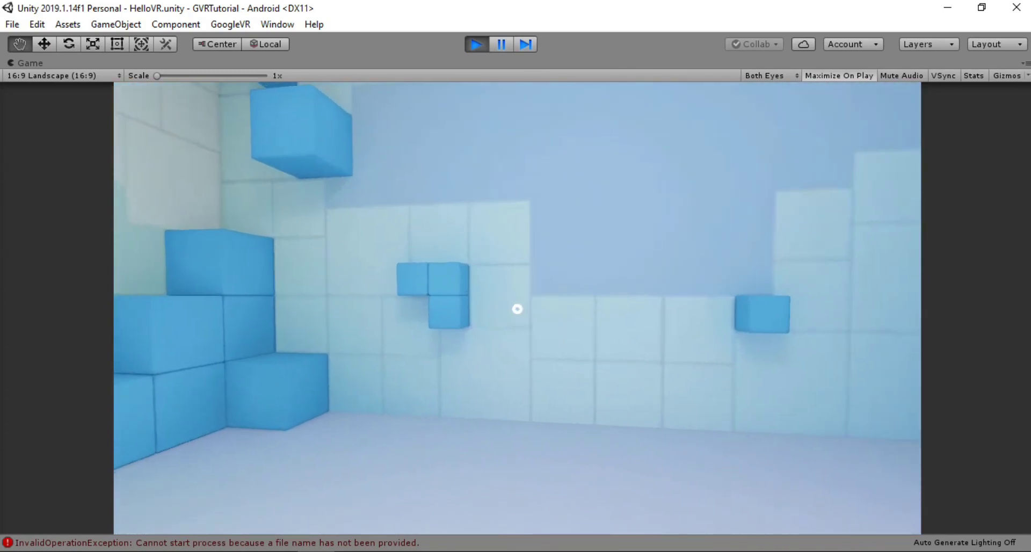
{"action": "key", "text": "alt"}
{"action": "left_click", "coordinate": [517, 309]}
{"action": "key", "text": "alt"}
{"action": "left_click", "coordinate": [517, 309]}
{"action": "key", "text": "alt"}
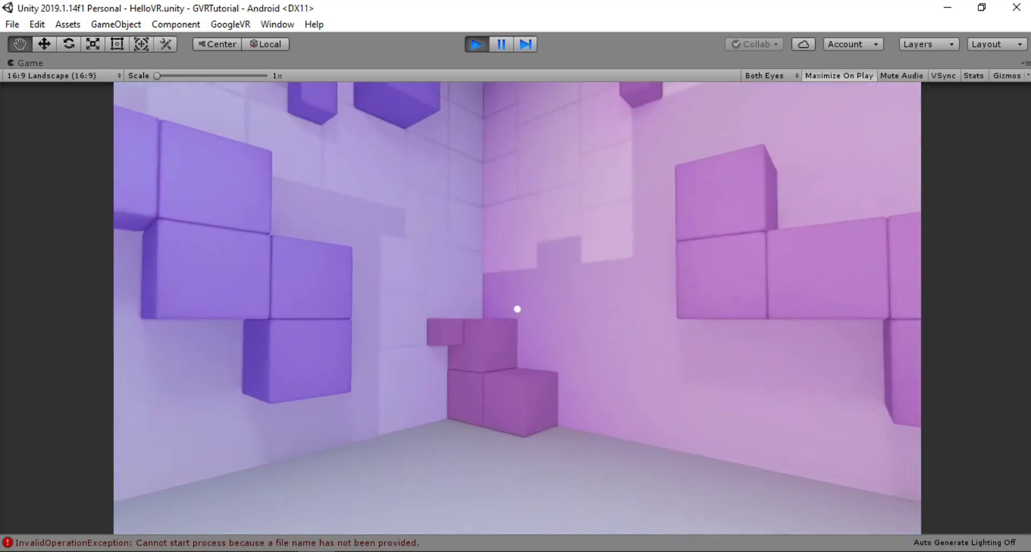
{"action": "key", "text": "alt"}
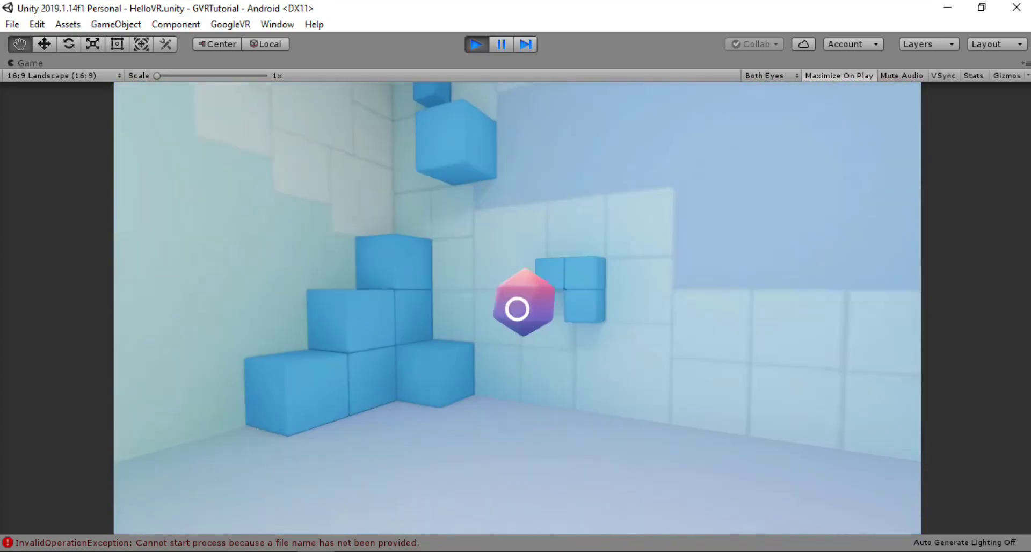
{"action": "key", "text": "alt"}
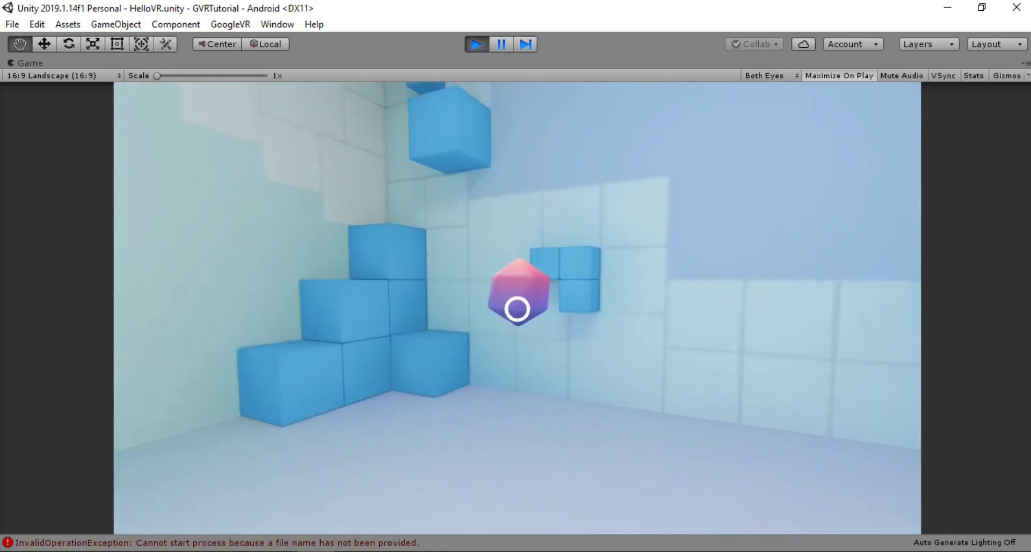
{"action": "left_click", "coordinate": [517, 309]}
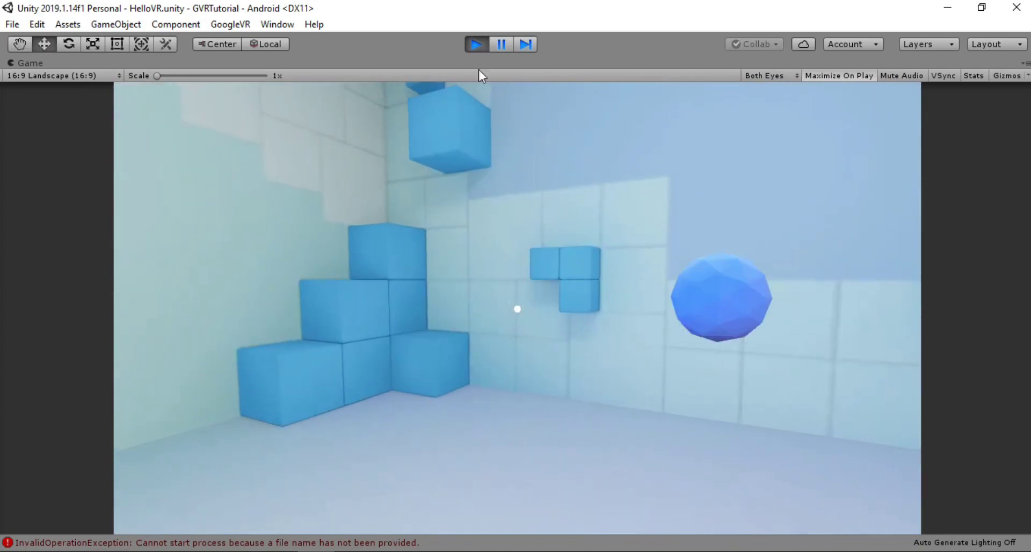
- Test tilting and turning the simulated head in the running scene, and stop play mode
{"action": "key", "text": "alt"}
{"action": "key", "text": "ctrl"}
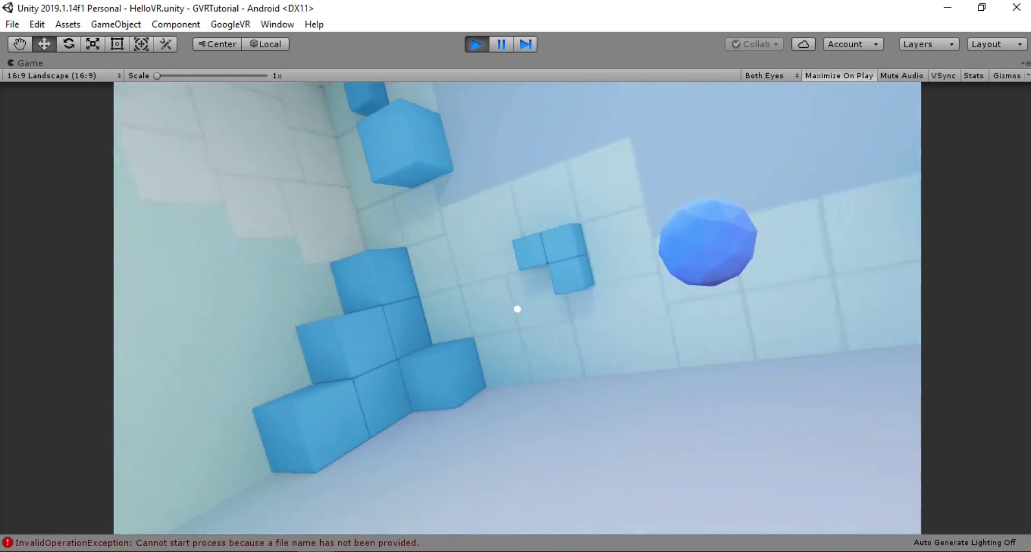
{"action": "key", "text": "alt"}
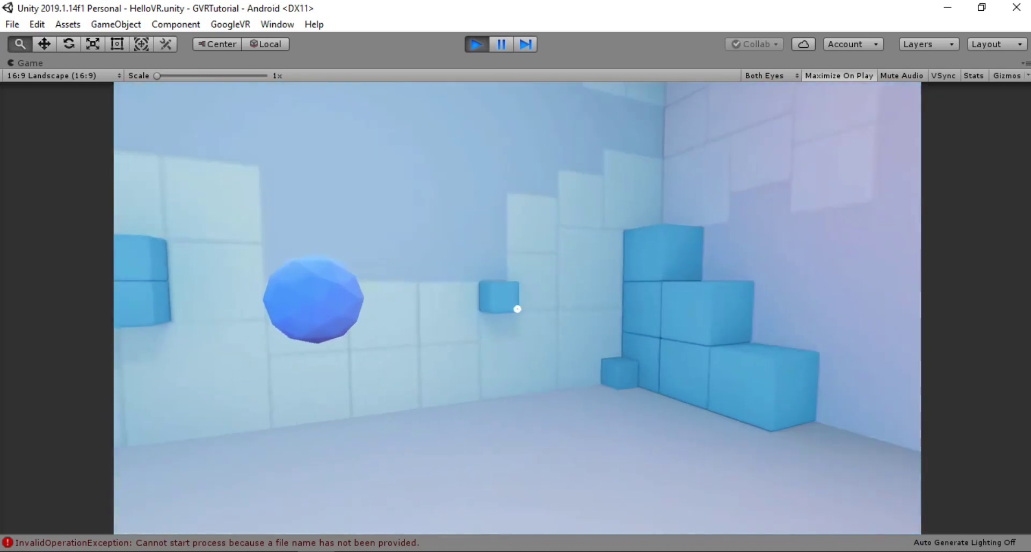
{"action": "key", "text": "ctrl"}
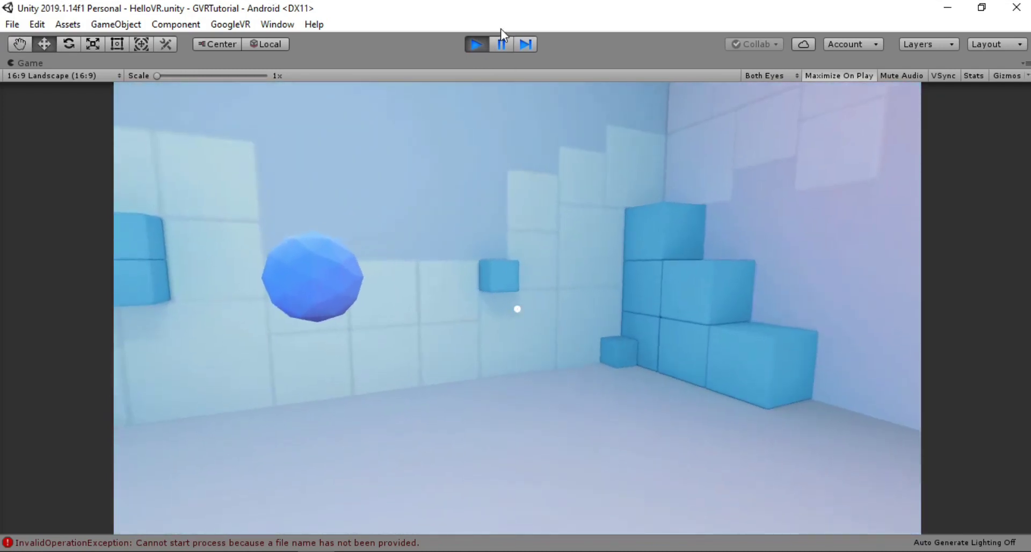
{"action": "left_click", "coordinate": [482, 41]}
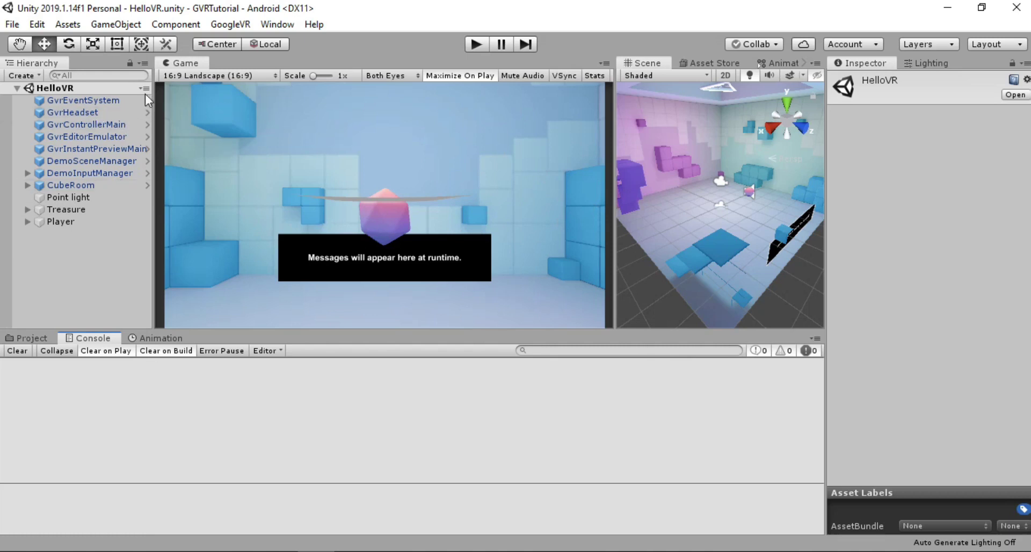
- Inspect the GvrEventSystem and CubeRoom objects of the HelloVR scene, and expand Treasure to list its child shapes
{"action": "left_click", "coordinate": [111, 99]}
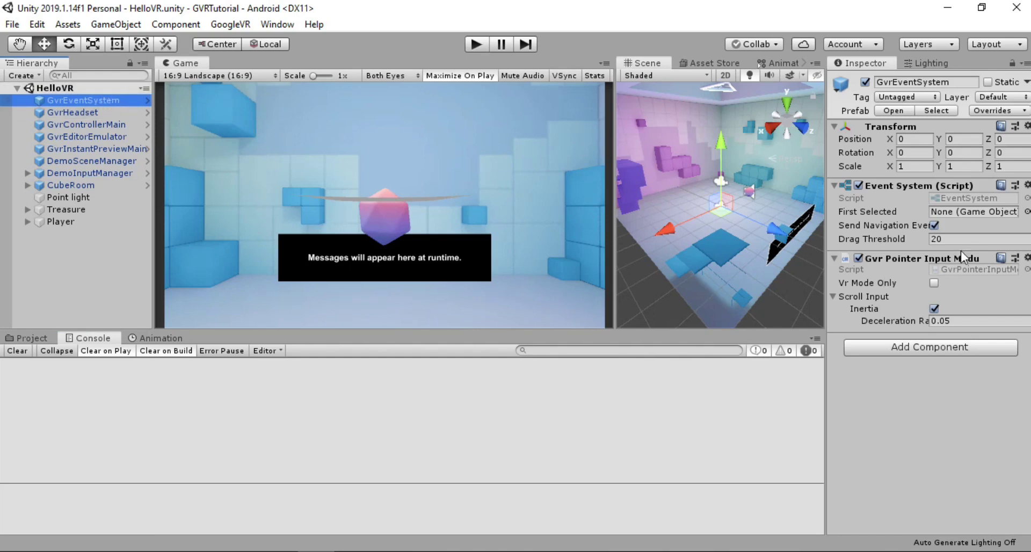
{"action": "left_click", "coordinate": [82, 185]}
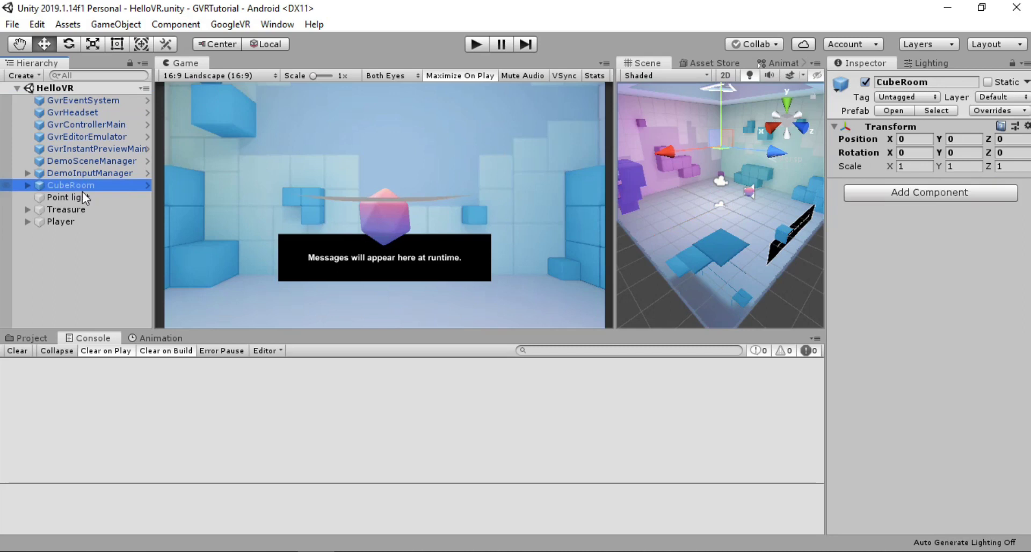
{"action": "left_click", "coordinate": [83, 210]}
{"action": "key", "text": "Right"}
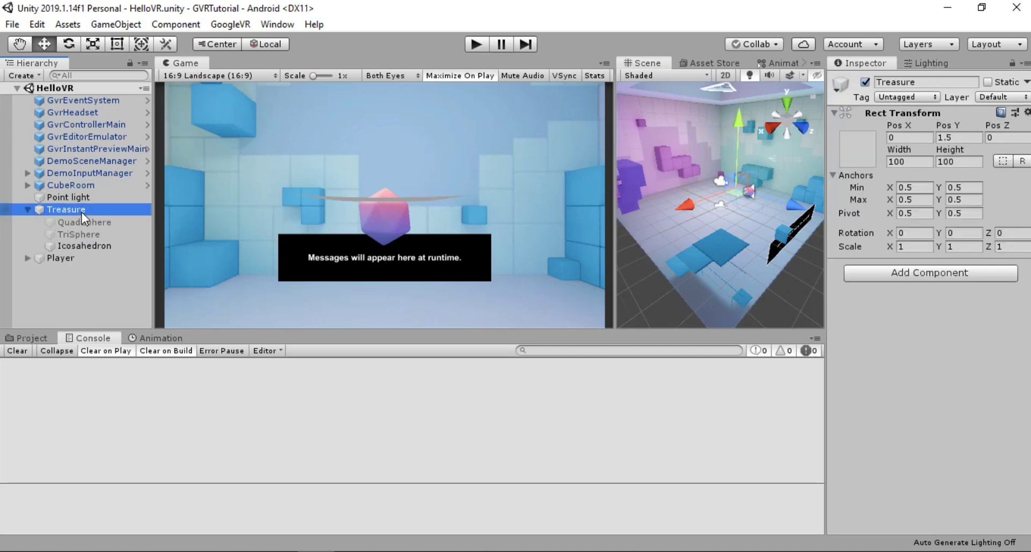
- Examine the components of Treasure's child shapes, especially the Icosahedron's Event Trigger, and return to the GvrEventSystem object
{"action": "key", "text": "Down"}
{"action": "key", "text": "Down"}
{"action": "key", "text": "Down"}
{"action": "key", "text": "Up"}
{"action": "key", "text": "Up"}
{"action": "key", "text": "Down"}
{"action": "key", "text": "Down"}
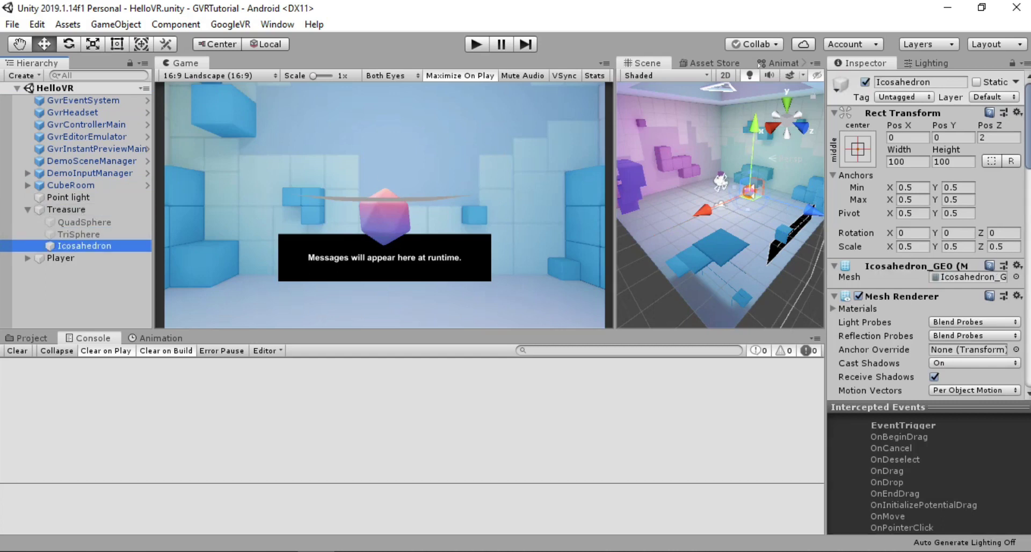
{"action": "scroll", "coordinate": [923, 226], "scroll_direction": "down", "scroll_amount": 10}
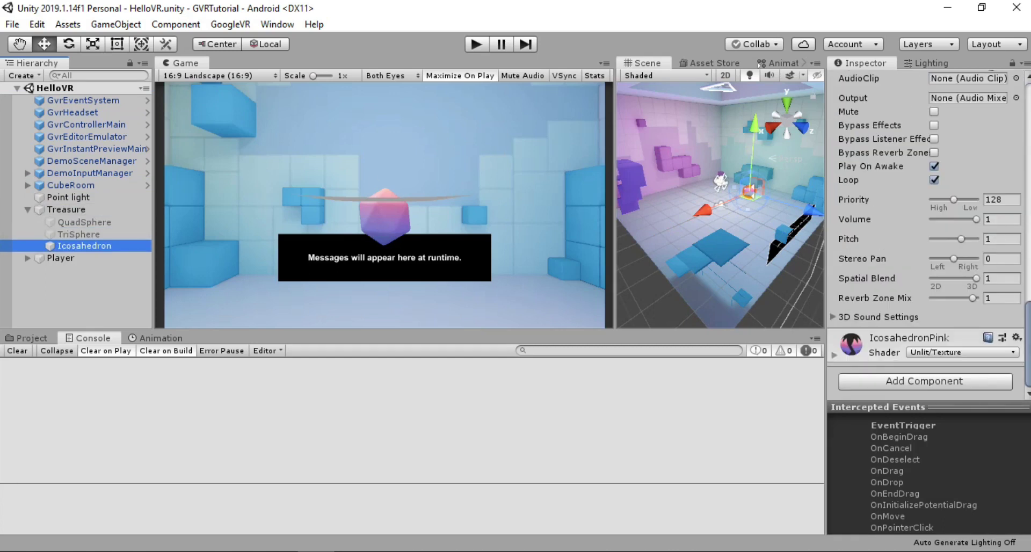
{"action": "scroll", "coordinate": [924, 225], "scroll_direction": "up", "scroll_amount": 5}
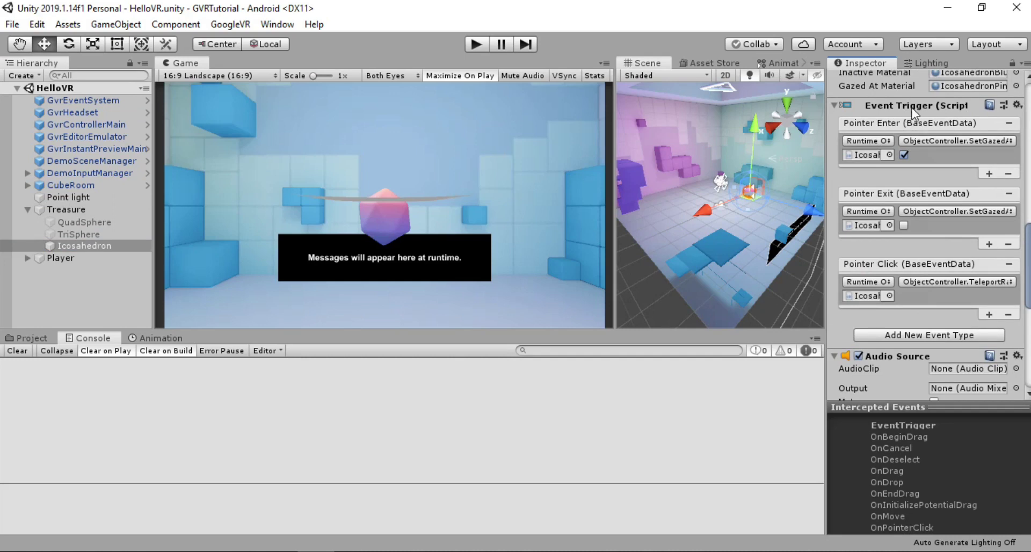
{"action": "left_click", "coordinate": [86, 99]}
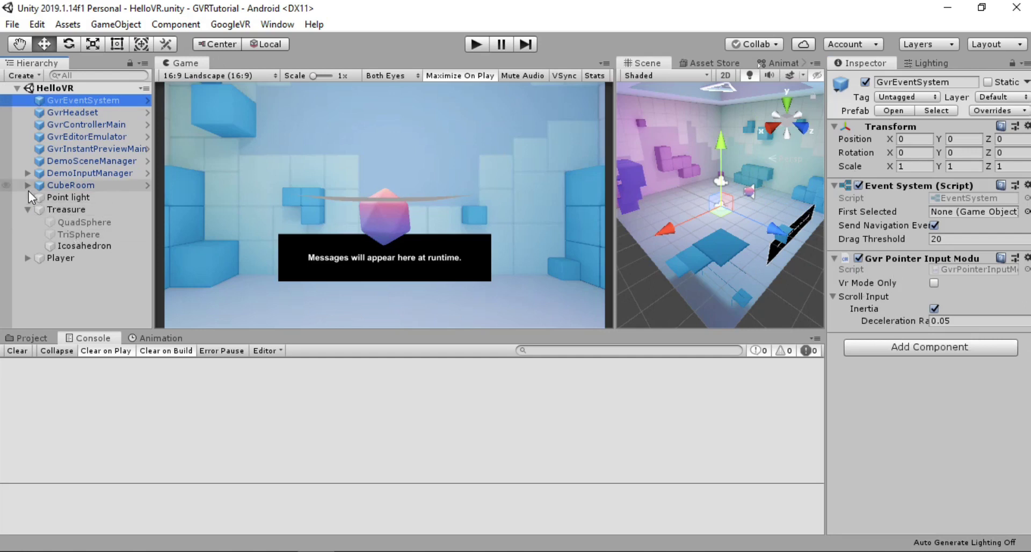
- Collapse Treasure, examine the GvrEditorEmulator and Player objects, and inspect Player's Main Camera and its child GvrReticlePointer
{"action": "left_click", "coordinate": [27, 209]}
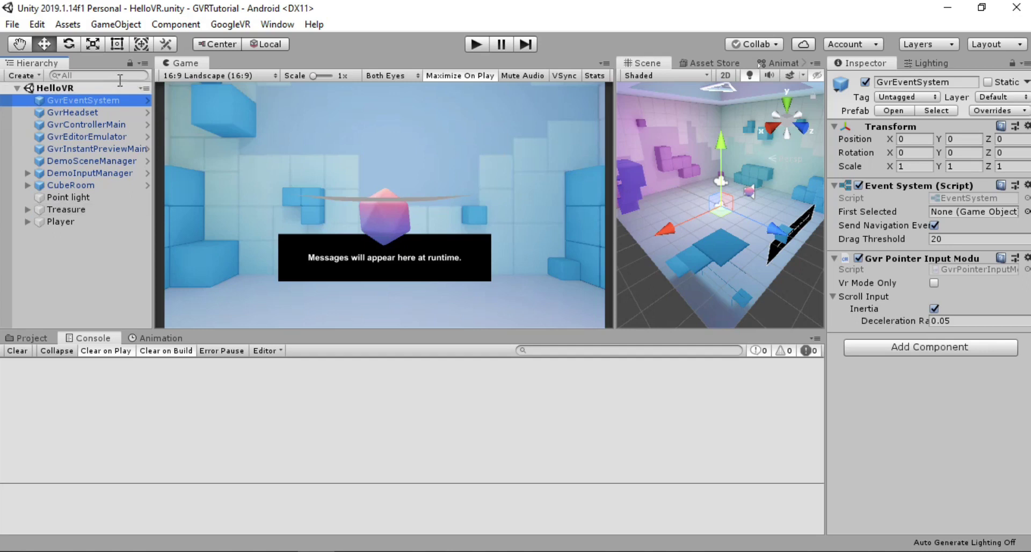
{"action": "left_click", "coordinate": [84, 134]}
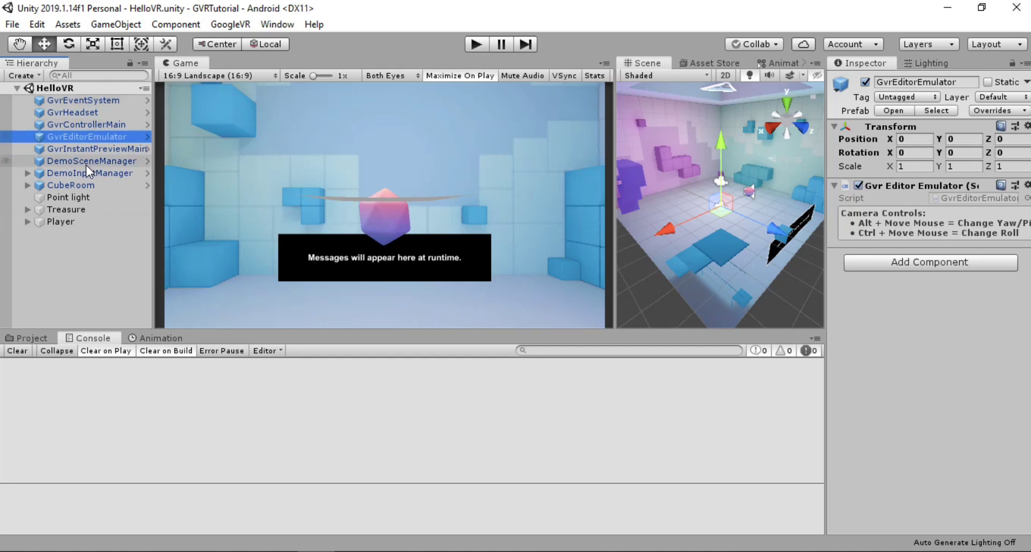
{"action": "left_click", "coordinate": [79, 221]}
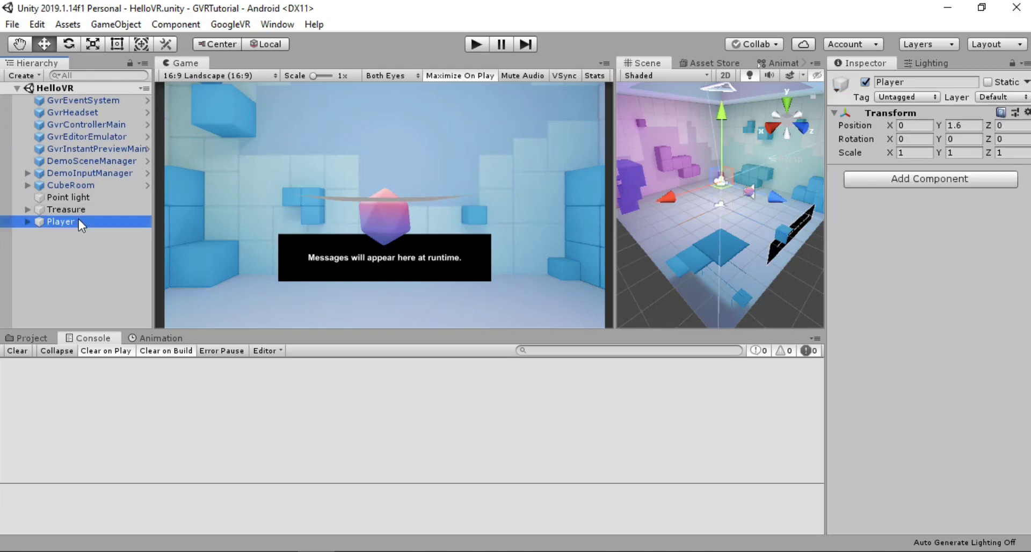
{"action": "key", "text": "Right"}
{"action": "key", "text": "Down"}
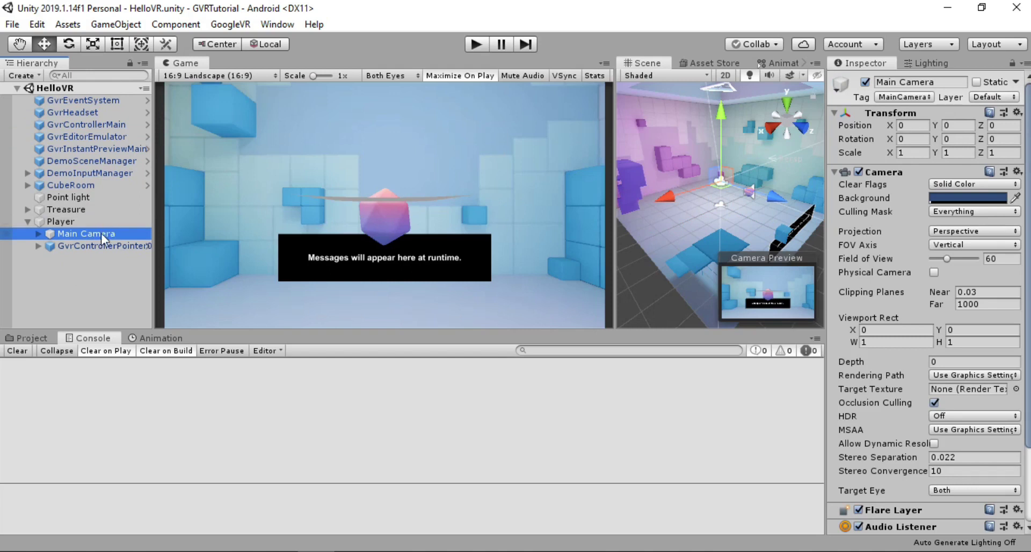
{"action": "key", "text": "Right"}
{"action": "key", "text": "Down"}
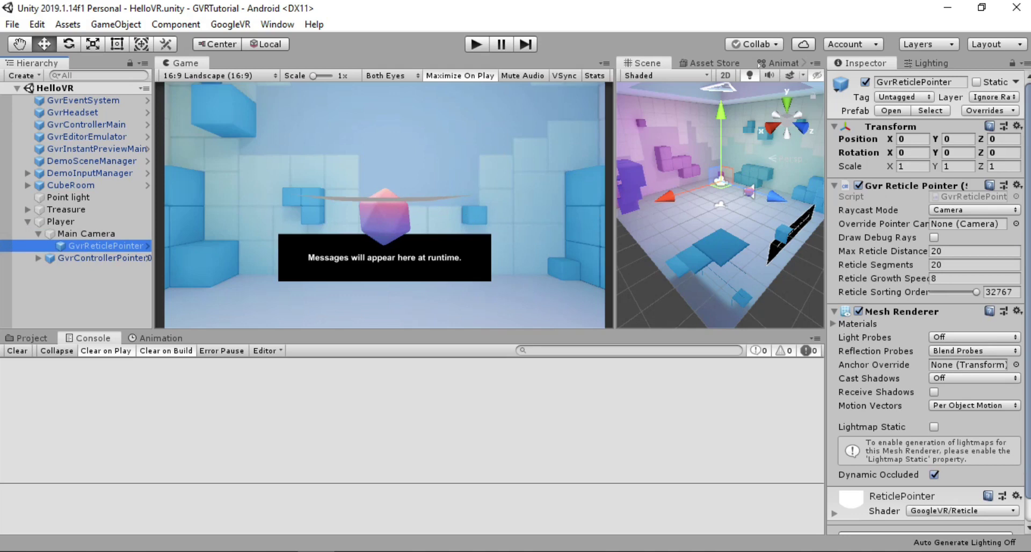
- Expand the ReticlePointer material's settings on GvrReticlePointer and change its color to red (FF1010)
{"action": "scroll", "coordinate": [958, 469], "scroll_direction": "down", "scroll_amount": 1}
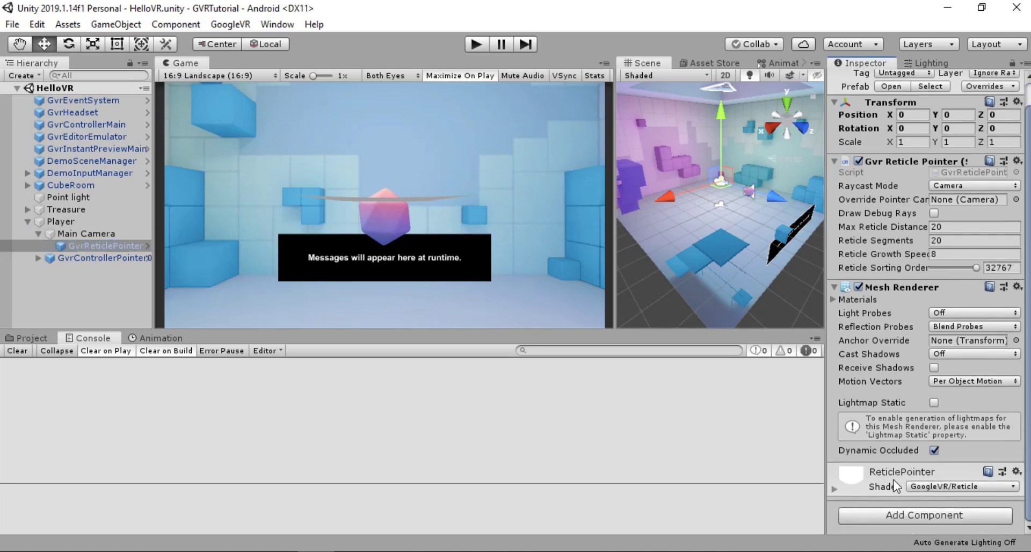
{"action": "left_click", "coordinate": [834, 489]}
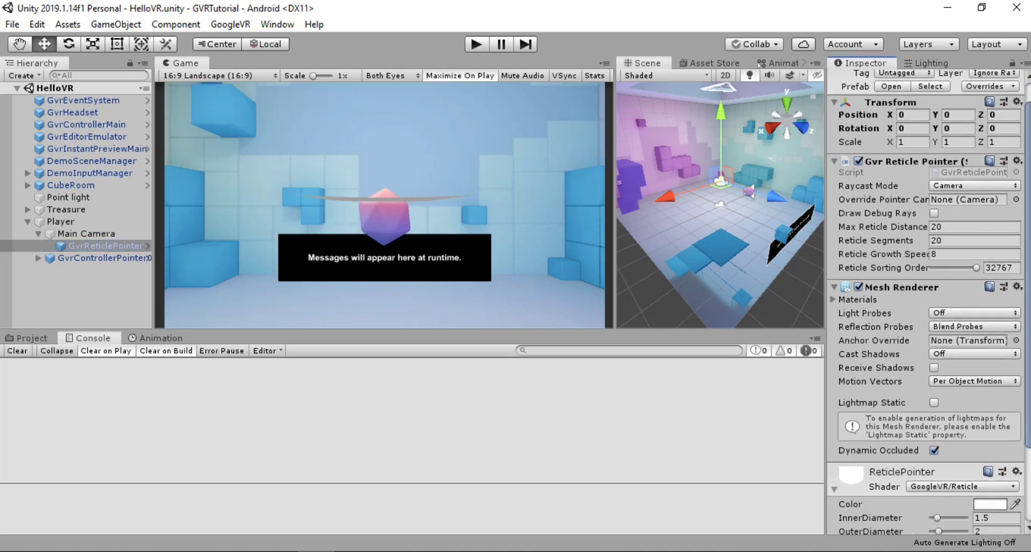
{"action": "scroll", "coordinate": [932, 423], "scroll_direction": "down", "scroll_amount": 4}
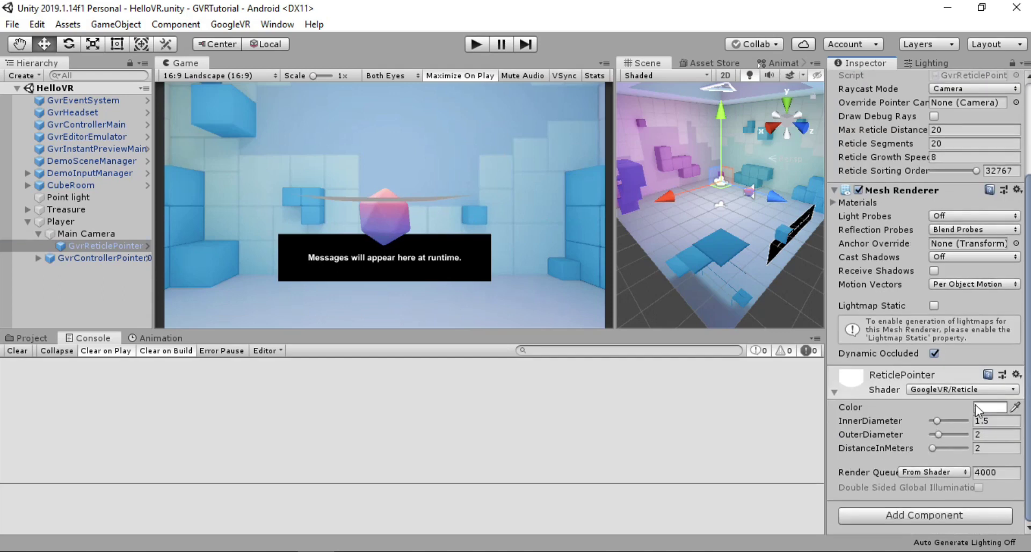
{"action": "left_click", "coordinate": [988, 407]}
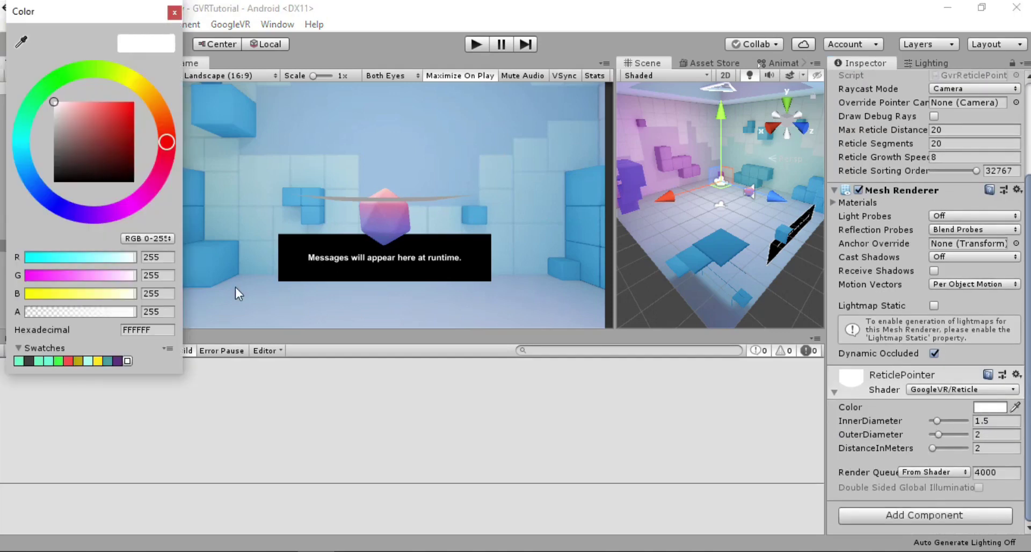
{"action": "left_click", "coordinate": [94, 140]}
{"action": "left_click_drag", "start_coordinate": [97, 141], "coordinate": [130, 103]}
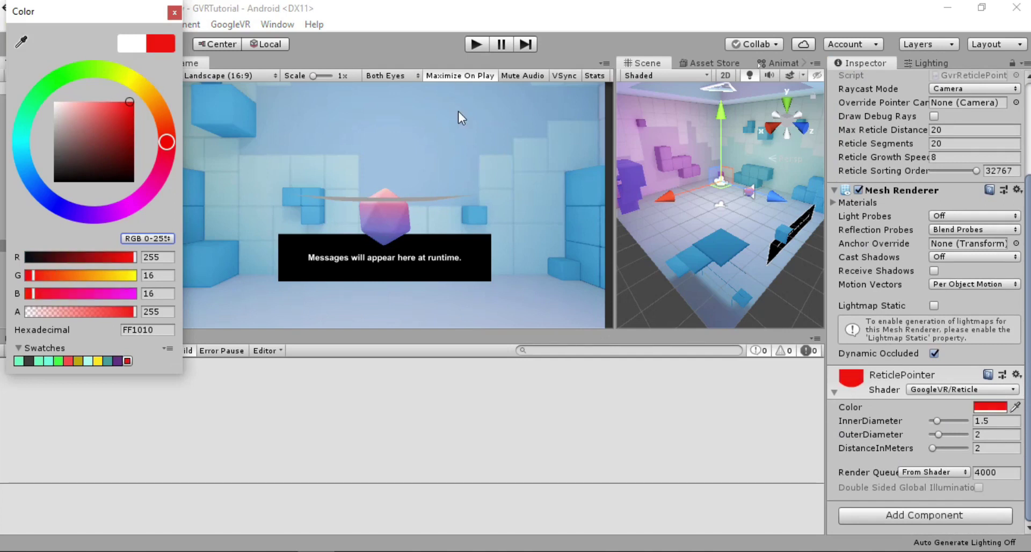
{"action": "left_click", "coordinate": [459, 79]}
- Run the scene to check the recolored reticle while turning the simulated head, and stop play mode
{"action": "left_click", "coordinate": [475, 44]}
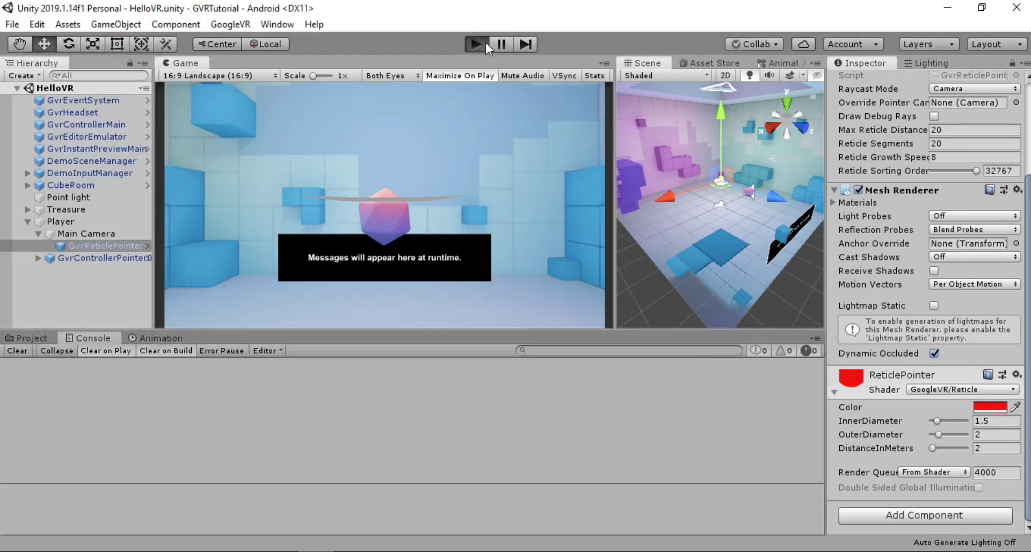
{"action": "key", "text": "alt"}
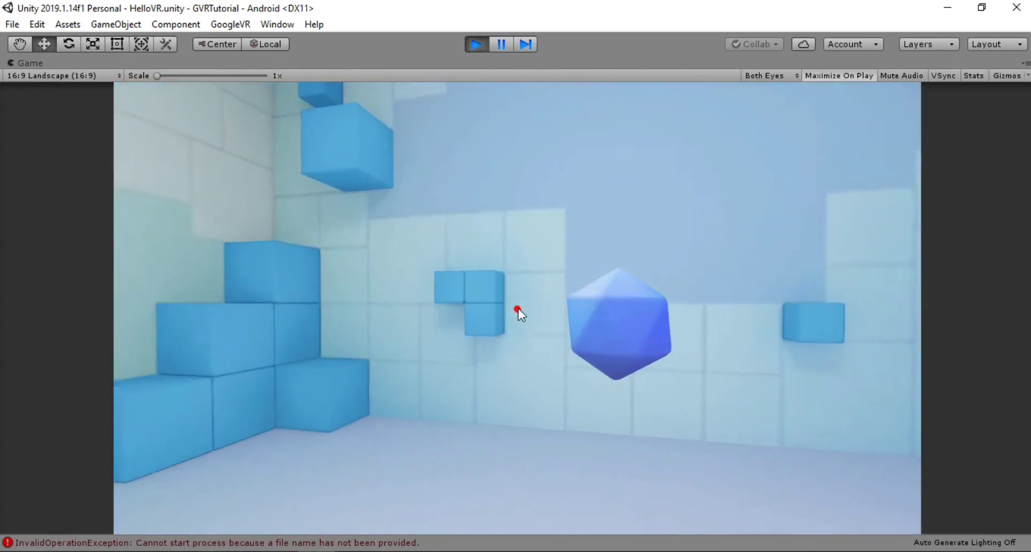
{"action": "left_click", "coordinate": [477, 44]}
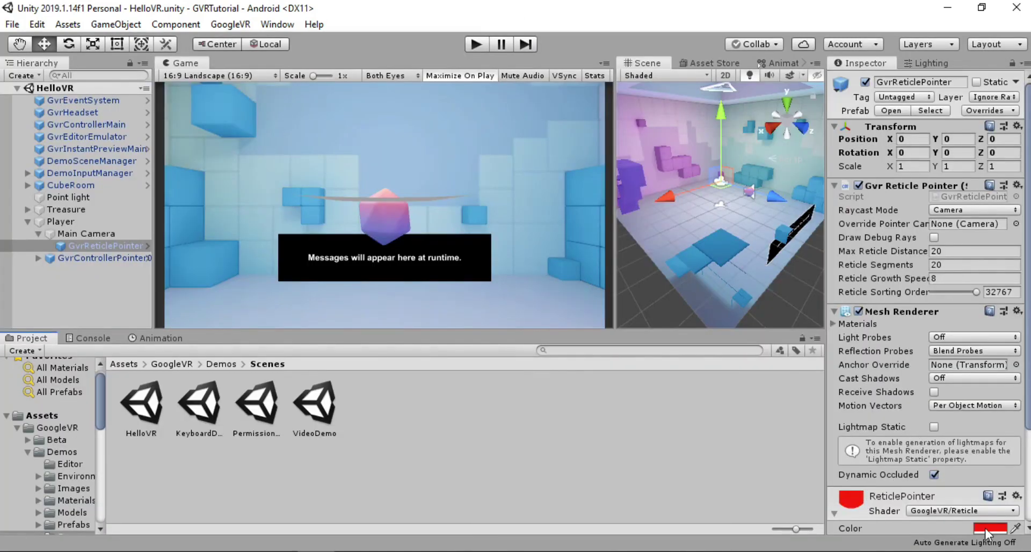
- Undo the ReticlePointer material's color change and collapse the Player object
{"action": "key", "text": "ctrl+z"}
{"action": "scroll", "coordinate": [966, 446], "scroll_direction": "down", "scroll_amount": 4}
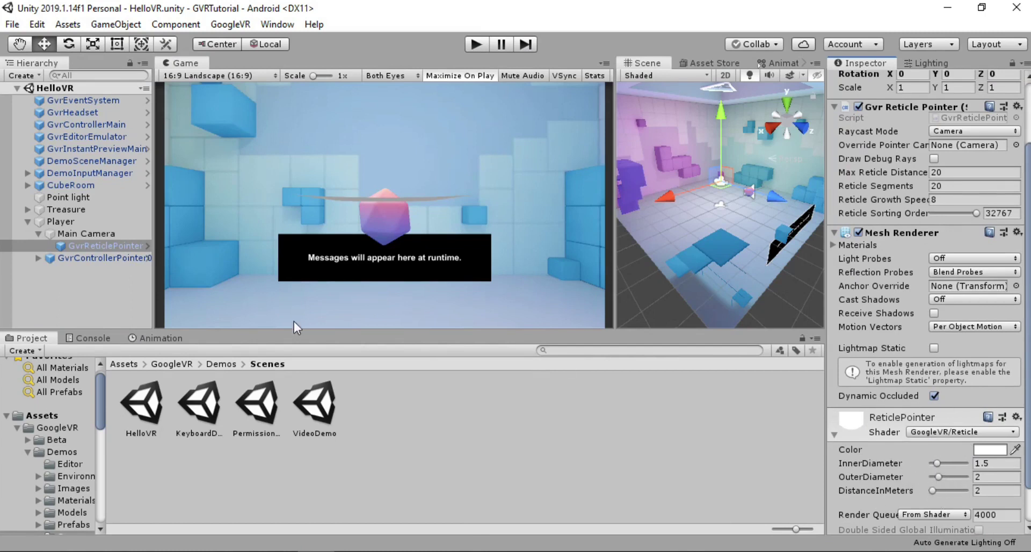
{"action": "left_click", "coordinate": [27, 222]}
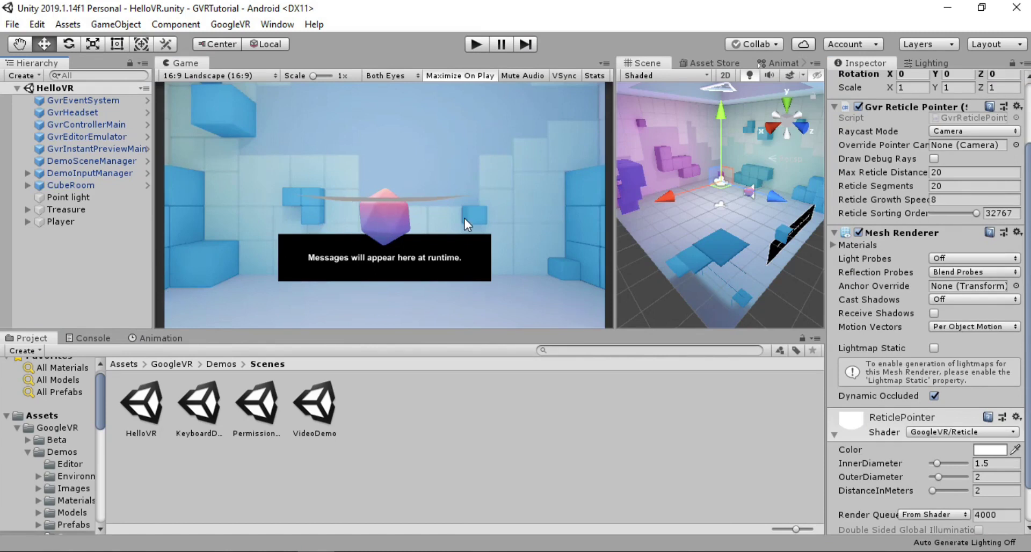
- Collapse the GoogleVR folder and open SampleScene from the project's Assets/Scenes folder
{"action": "left_click", "coordinate": [70, 185]}
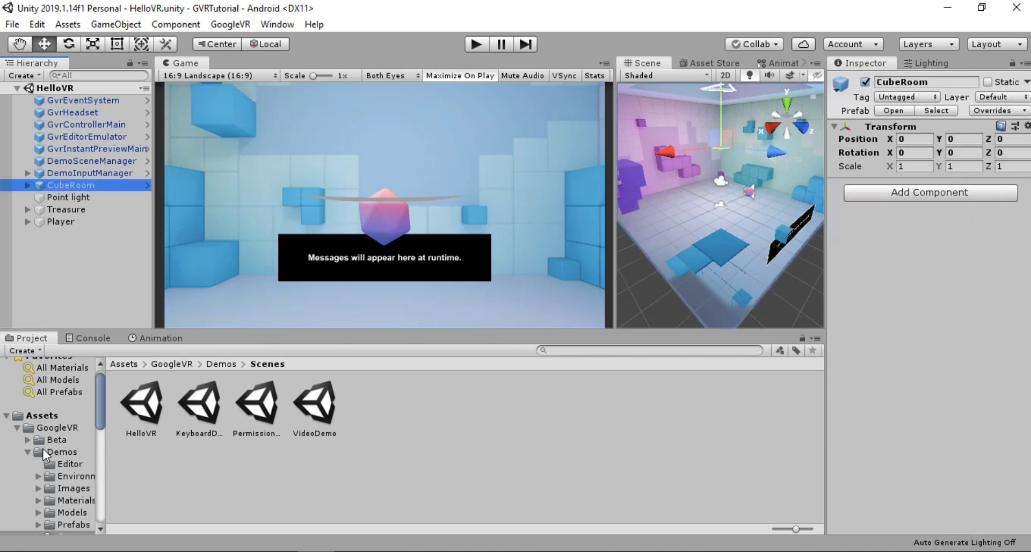
{"action": "left_click", "coordinate": [17, 428]}
{"action": "left_click", "coordinate": [58, 424]}
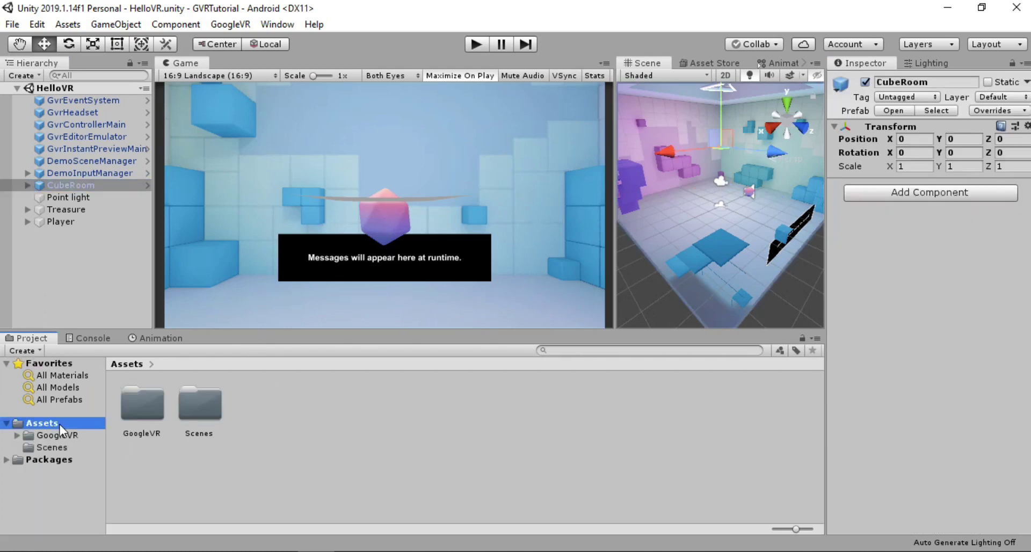
{"action": "right_click", "coordinate": [353, 441]}
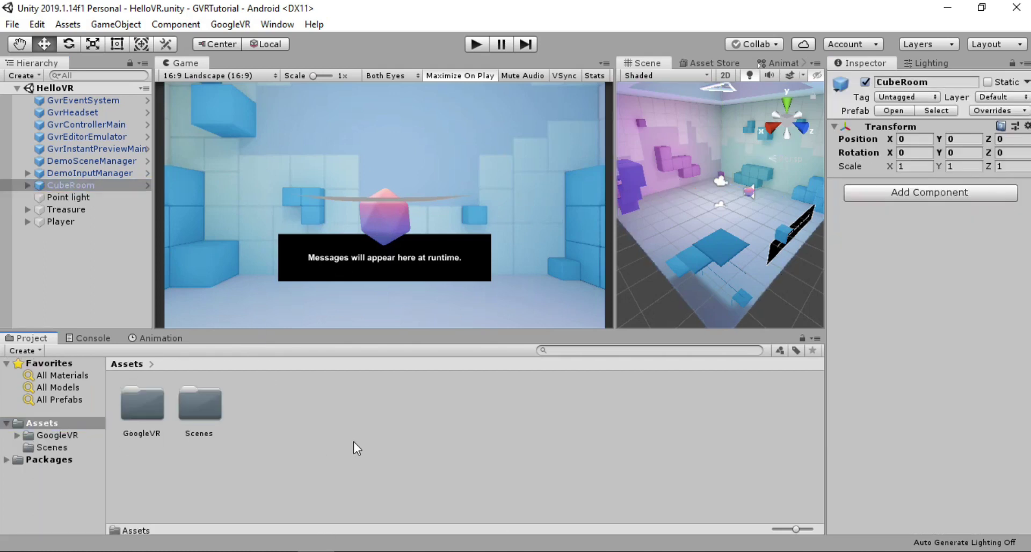
{"action": "left_click", "coordinate": [208, 410]}
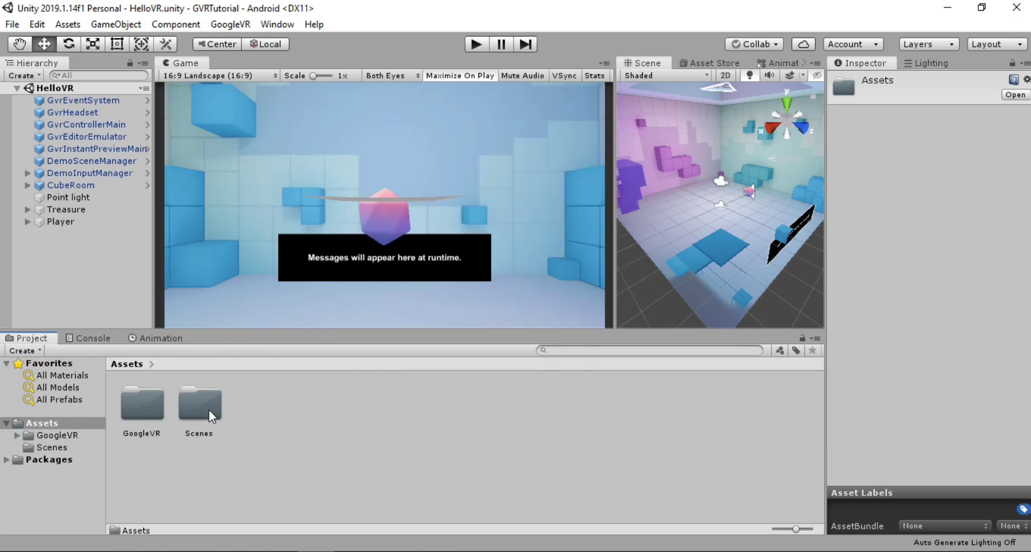
{"action": "double_click", "coordinate": [208, 410]}
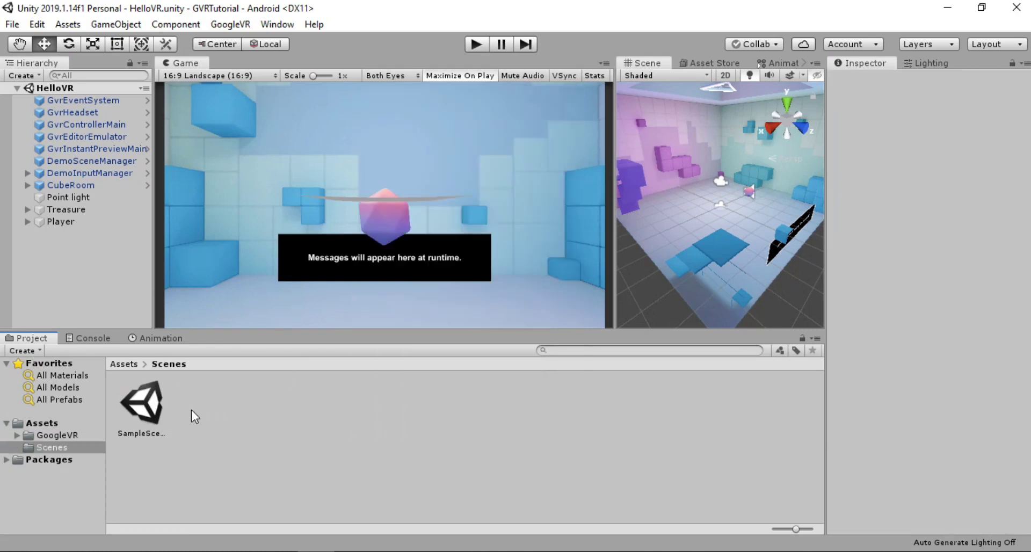
{"action": "double_click", "coordinate": [153, 404]}
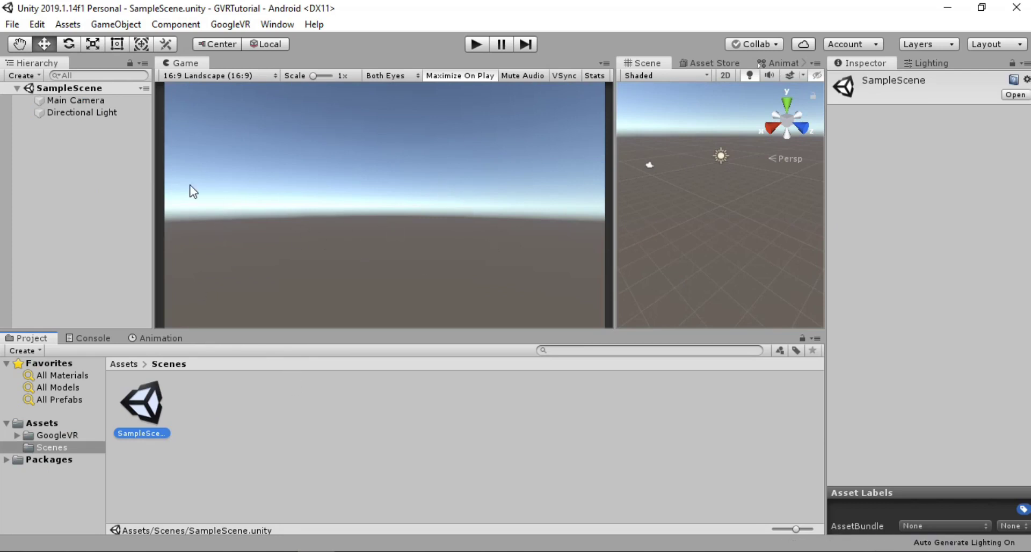
- Create an empty game object in SampleScene and name it Player
{"action": "right_click", "coordinate": [102, 192]}
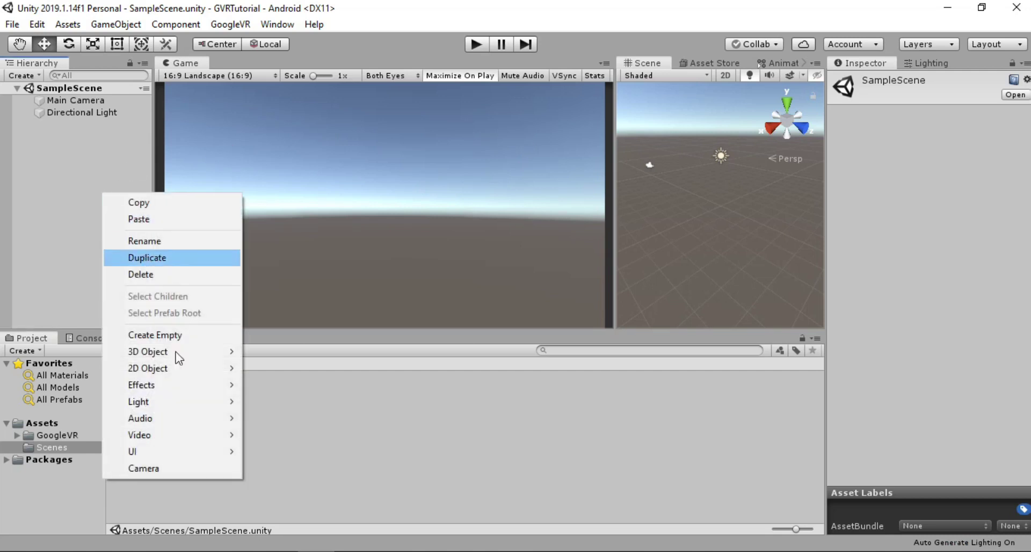
{"action": "left_click", "coordinate": [155, 335]}
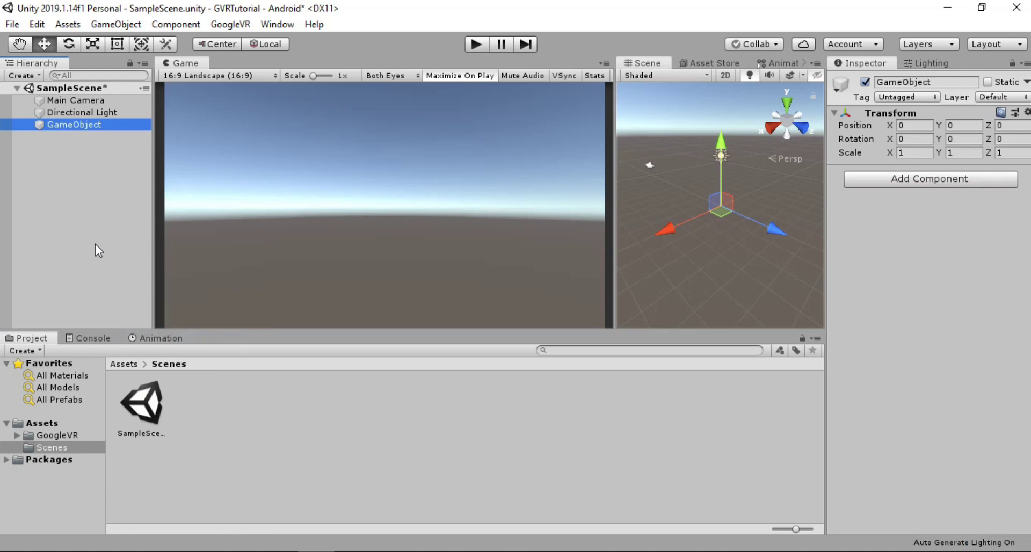
{"action": "key", "text": "F2"}
{"action": "type", "text": "Player"}
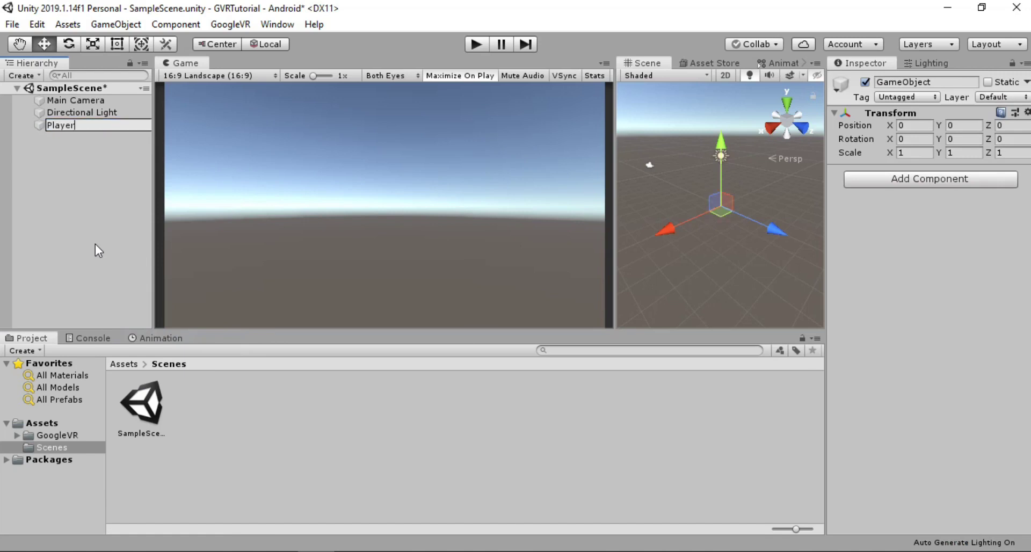
{"action": "key", "text": "Return"}
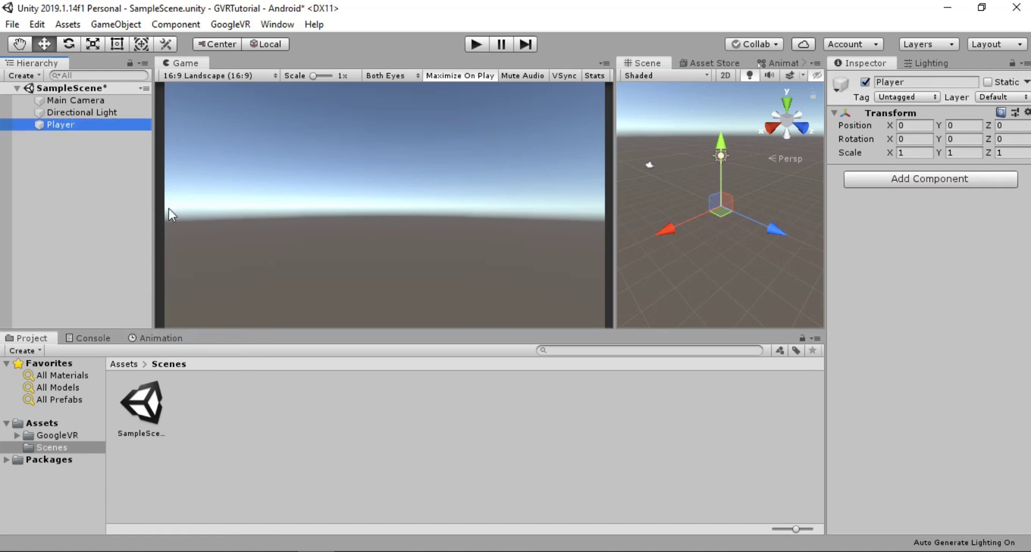
- Make Main Camera a child of Player and reset the camera's Transform
{"action": "left_click", "coordinate": [77, 183]}
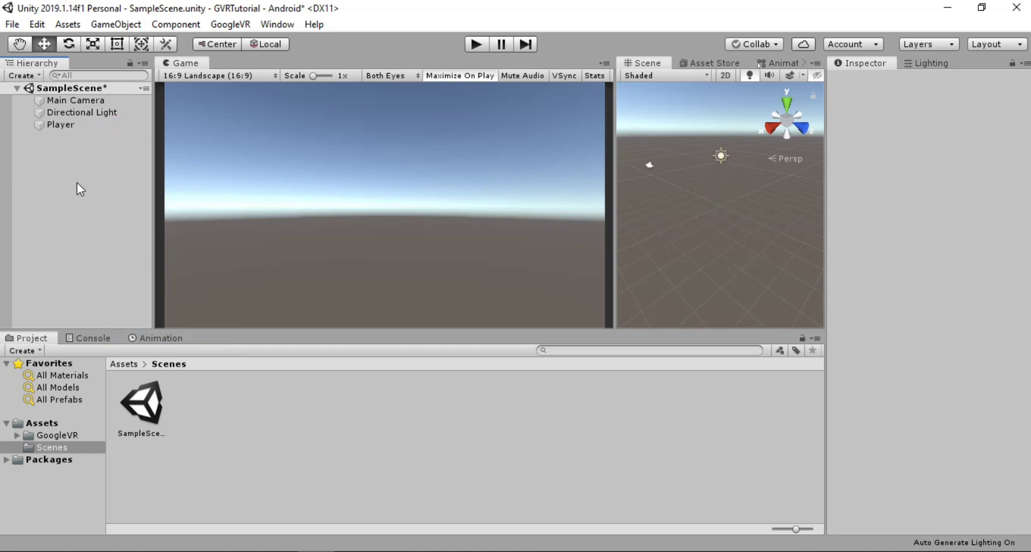
{"action": "left_click_drag", "start_coordinate": [76, 104], "coordinate": [77, 124]}
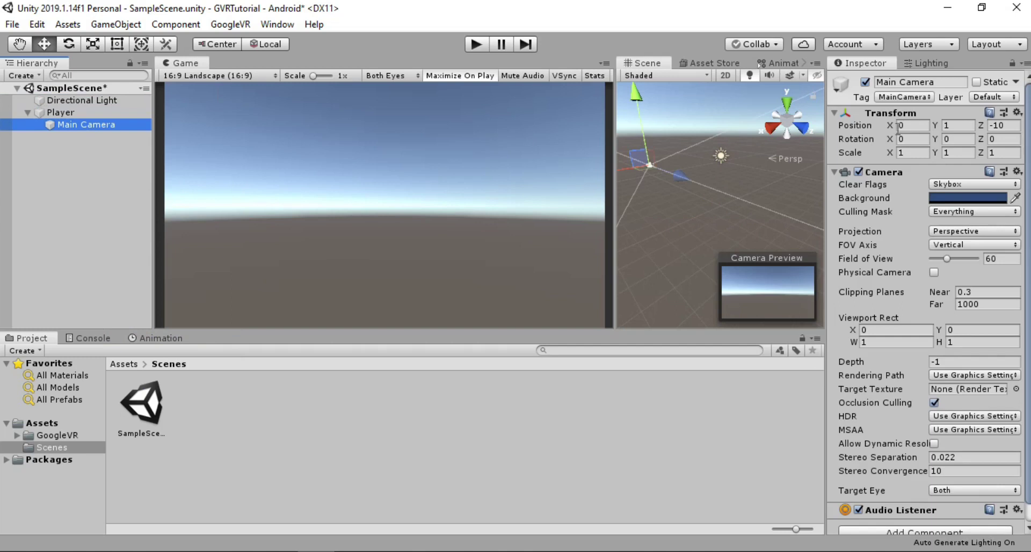
{"action": "left_click", "coordinate": [1018, 113]}
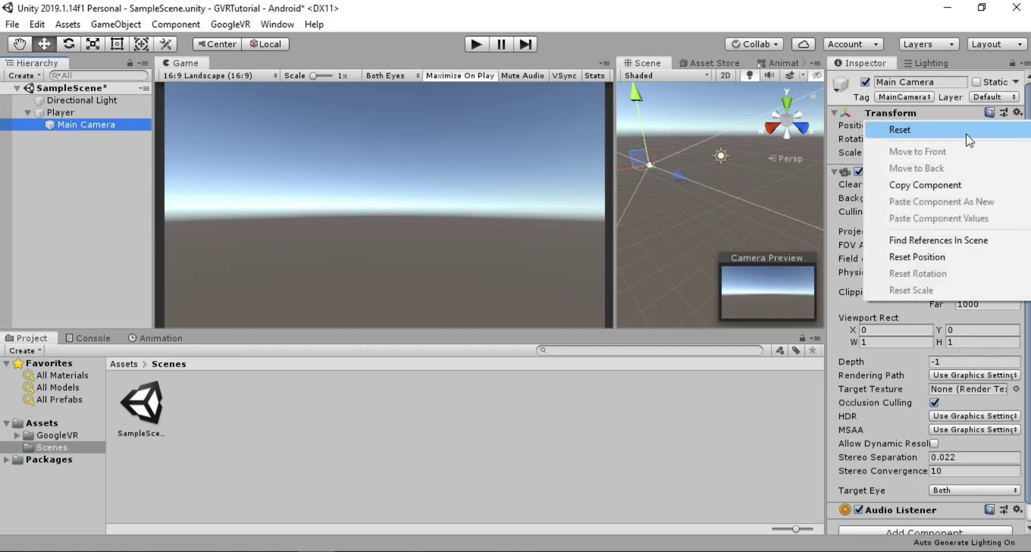
{"action": "left_click", "coordinate": [965, 132]}
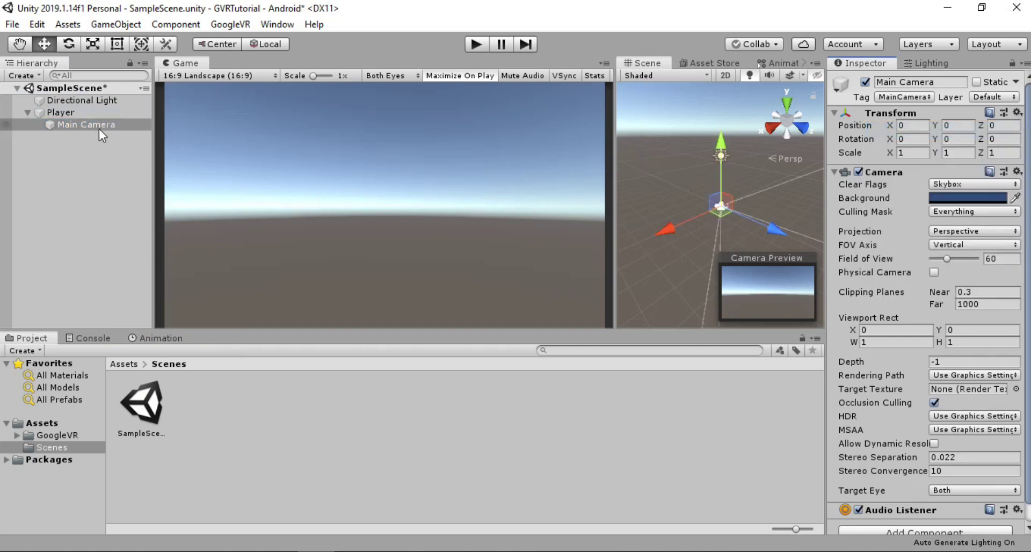
{"action": "left_click", "coordinate": [29, 112]}
{"action": "left_click", "coordinate": [29, 112]}
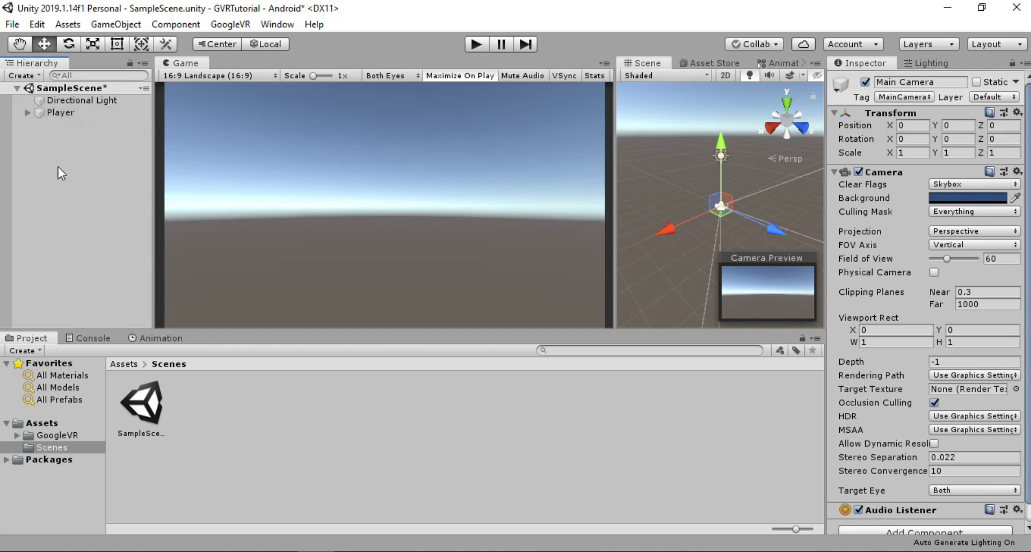
- Add a 3D Plane to the scene and lower it below the camera to a Y position of about -0.55
{"action": "right_click", "coordinate": [58, 166]}
{"action": "mouse_move", "coordinate": [108, 325]}
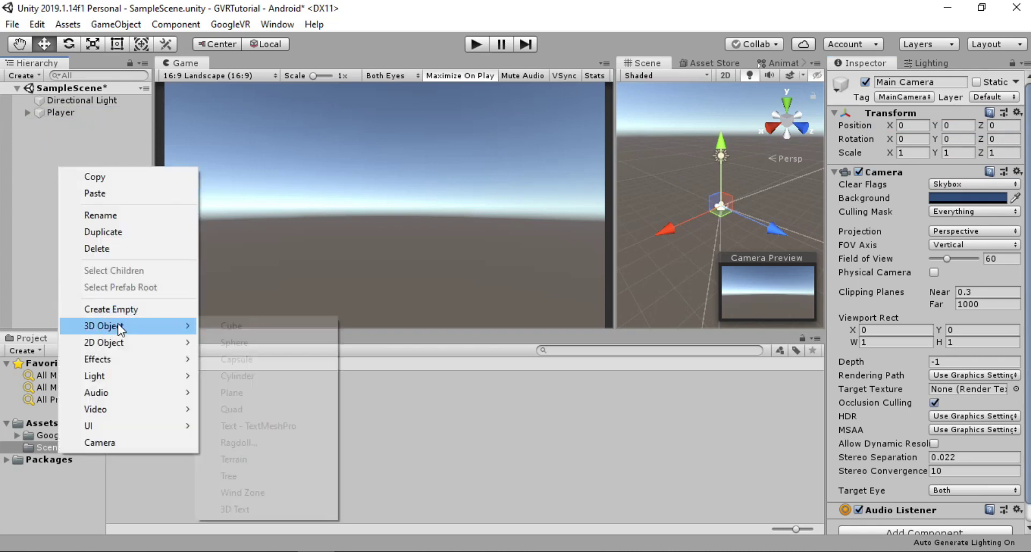
{"action": "left_click", "coordinate": [259, 392]}
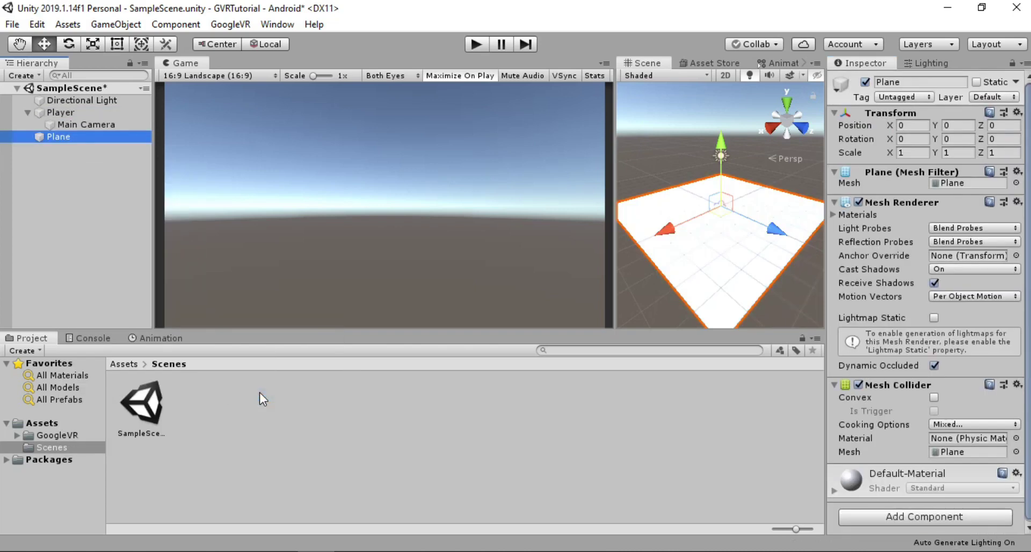
{"action": "left_click_drag", "start_coordinate": [722, 142], "coordinate": [723, 156]}
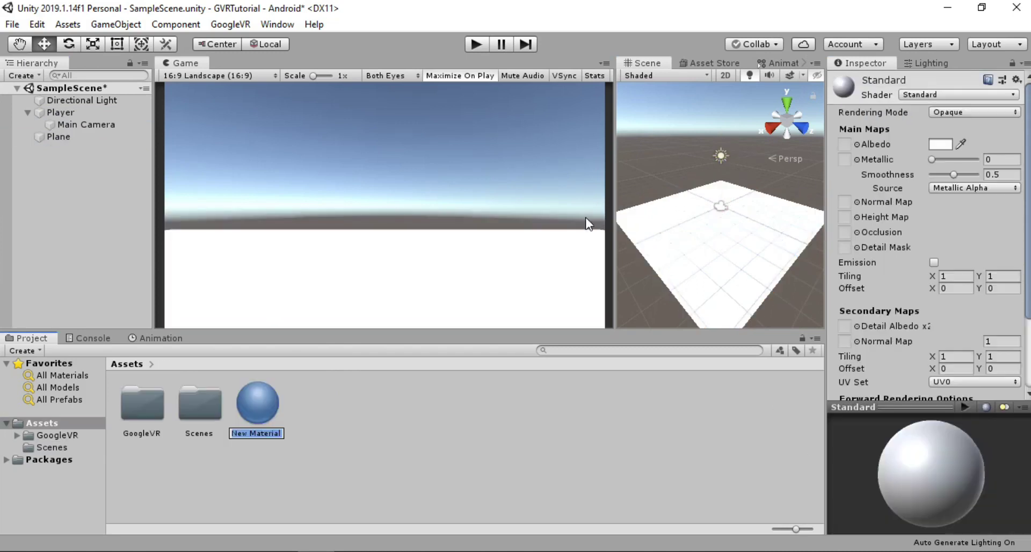
- Create a new material named Ground in the Assets folder
{"action": "type", "text": "Ground"}
{"action": "key", "text": "Return"}
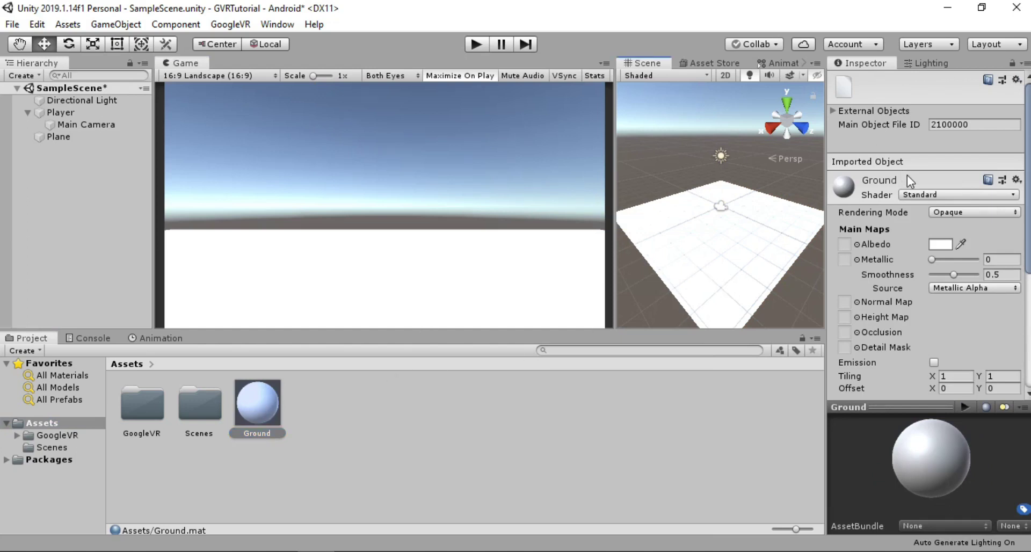
- Set the Ground material's Albedo colour to bright green
{"action": "left_click", "coordinate": [940, 244]}
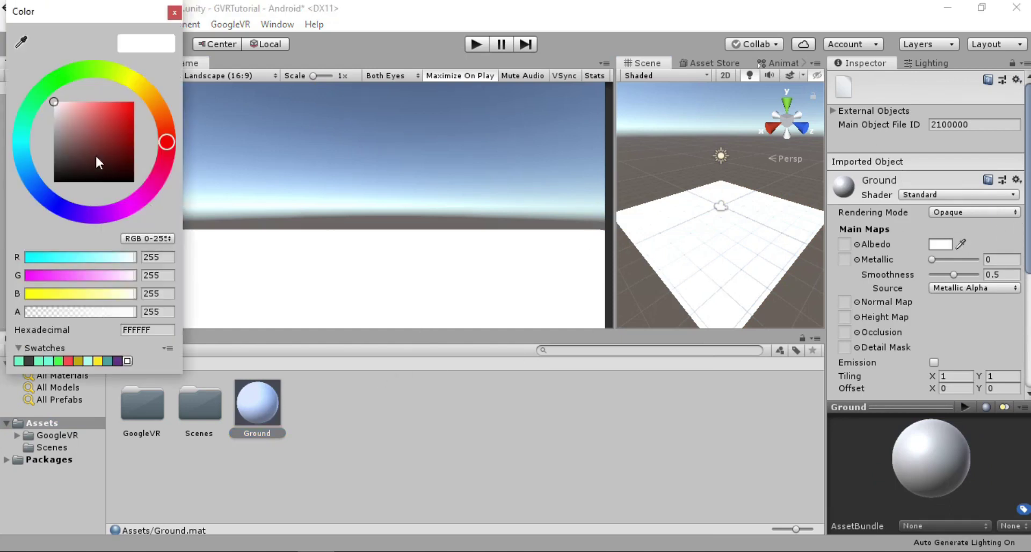
{"action": "left_click", "coordinate": [45, 90]}
{"action": "left_click_drag", "start_coordinate": [81, 109], "coordinate": [115, 102]}
{"action": "left_click", "coordinate": [175, 12]}
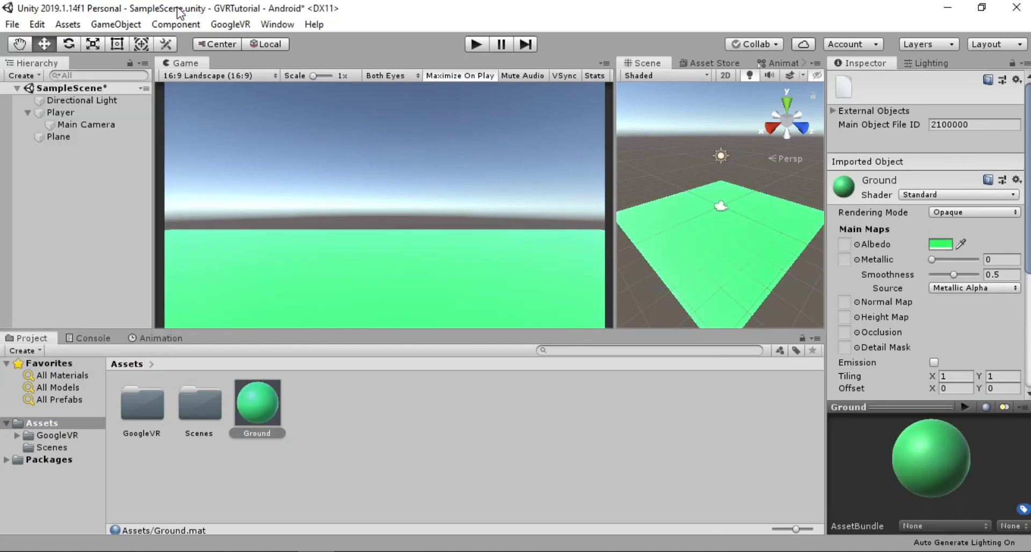
- Scale the Plane to 5 in X, 1 in Y and 5 in Z
{"action": "left_click", "coordinate": [81, 137]}
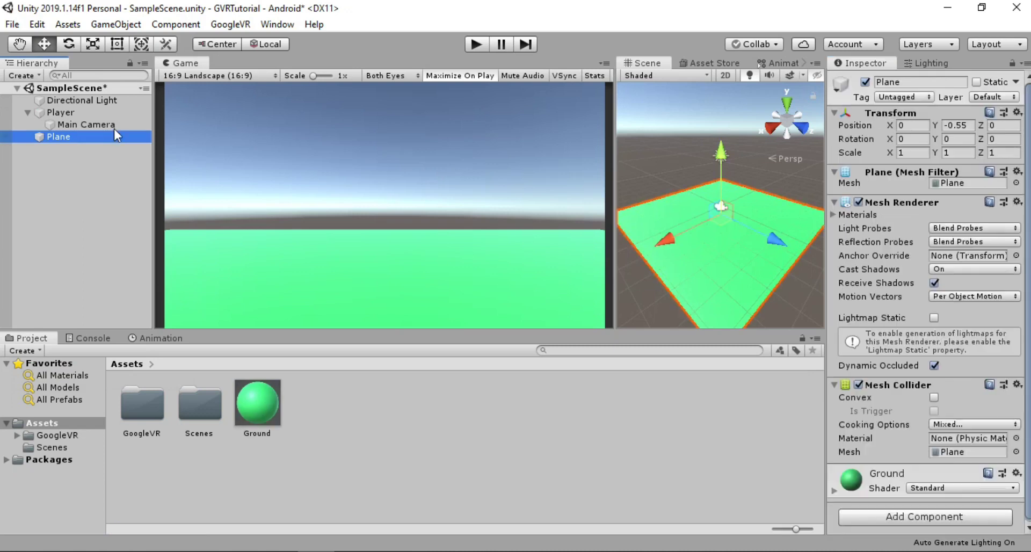
{"action": "left_click", "coordinate": [922, 152]}
{"action": "type", "text": "5"}
{"action": "key", "text": "Tab"}
{"action": "type", "text": "5"}
{"action": "key", "text": "Tab"}
{"action": "left_click", "coordinate": [958, 154]}
{"action": "type", "text": "1"}
{"action": "key", "text": "Tab"}
{"action": "type", "text": "5"}
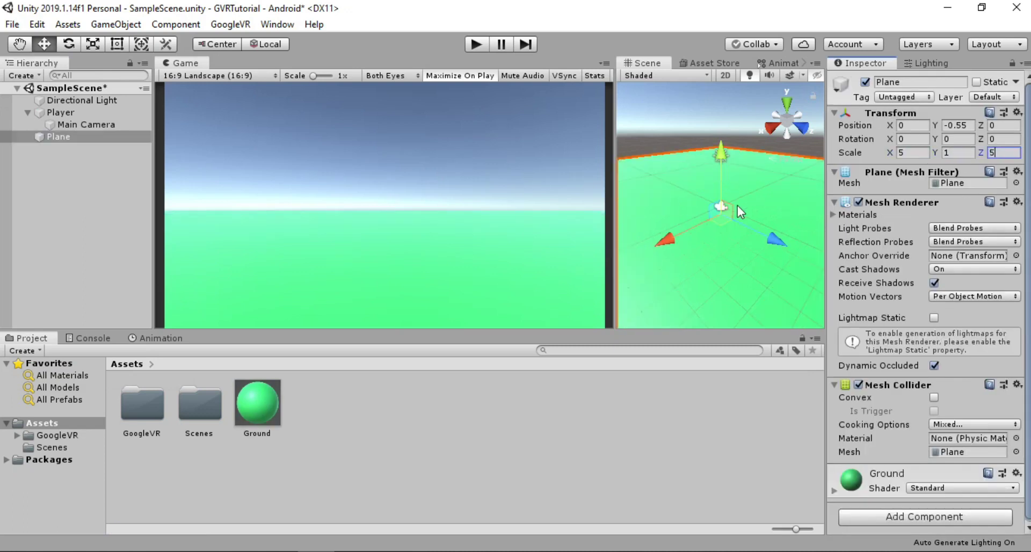
- Make the Ground material matte with Smoothness 0 and turn off its Specular Highlights and Reflections
{"action": "left_click", "coordinate": [835, 490]}
{"action": "scroll", "coordinate": [924, 322], "scroll_direction": "down", "scroll_amount": 10}
{"action": "left_click_drag", "start_coordinate": [949, 186], "coordinate": [926, 182]}
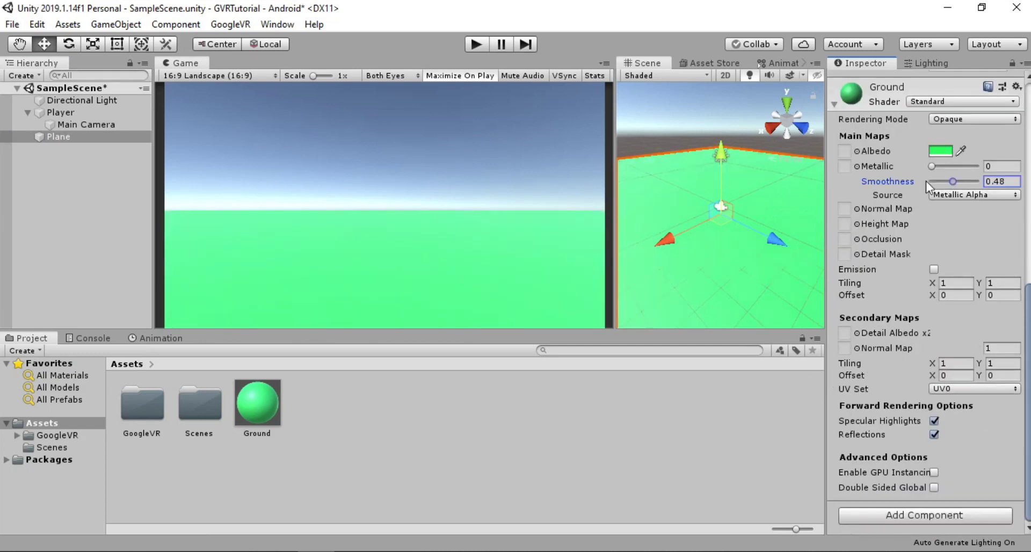
{"action": "left_click", "coordinate": [935, 421]}
{"action": "left_click", "coordinate": [935, 432]}
- Rename the Plane object as Ground
{"action": "left_click", "coordinate": [67, 137]}
{"action": "type", "text": "Ground"}
{"action": "key", "text": "Return"}
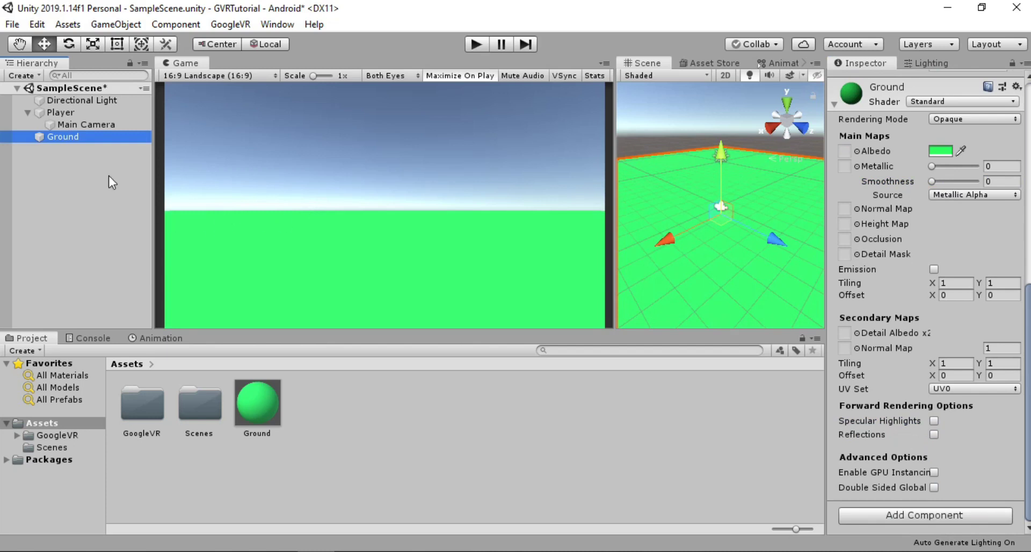
- Add a 3D Cube some distance in front of the camera and raise Player to a Y position of 0.42
{"action": "left_click", "coordinate": [27, 113]}
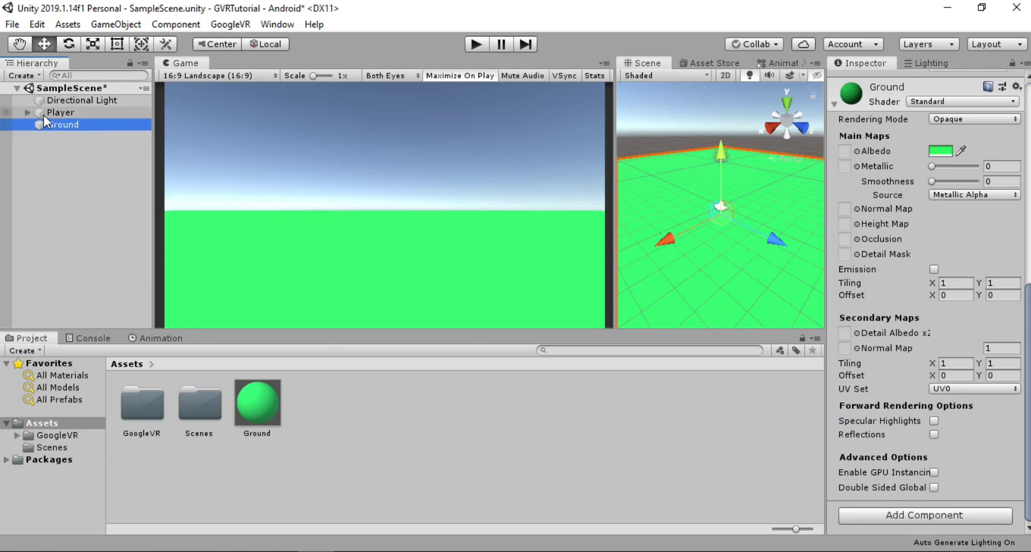
{"action": "left_click", "coordinate": [53, 114]}
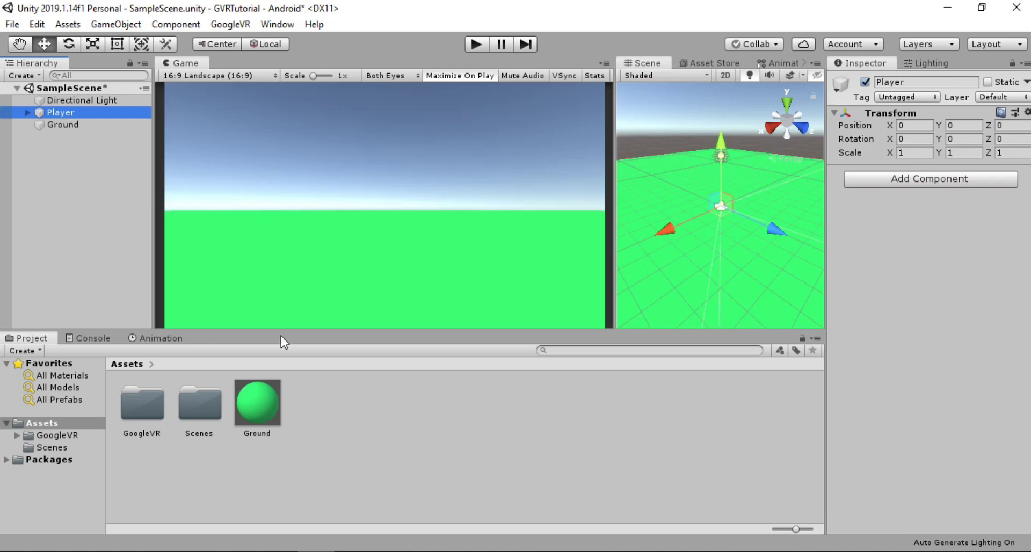
{"action": "right_click", "coordinate": [111, 244]}
{"action": "mouse_move", "coordinate": [183, 404]}
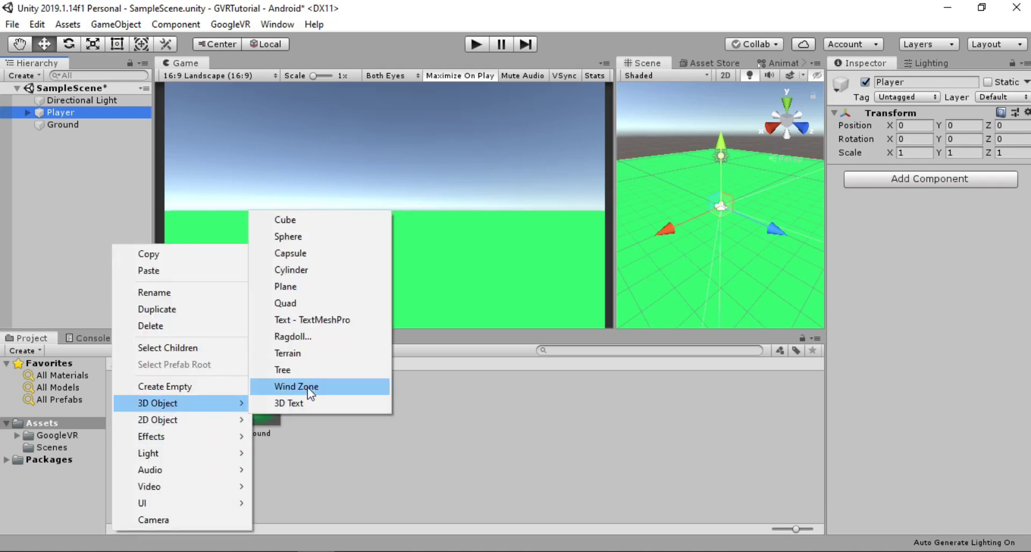
{"action": "left_click", "coordinate": [304, 222]}
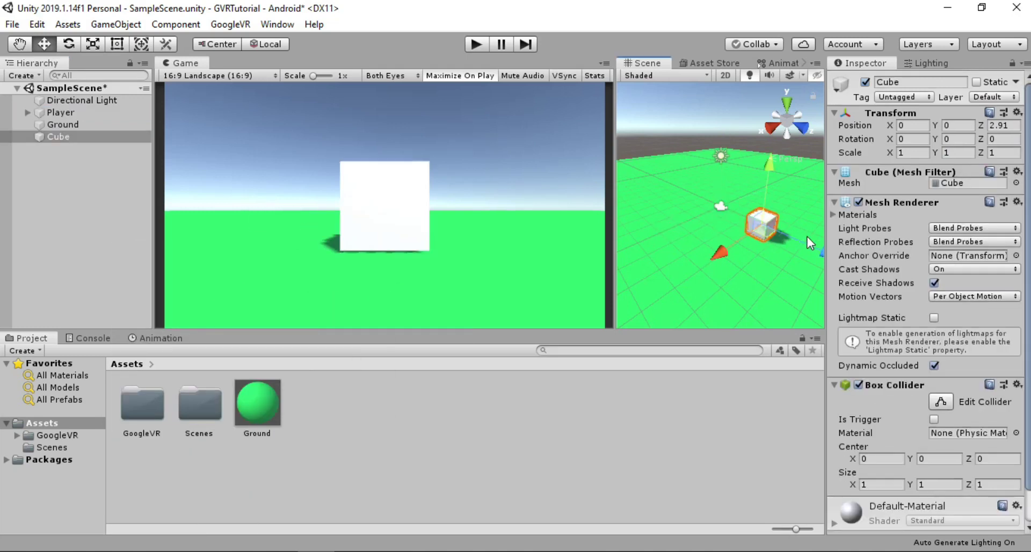
{"action": "left_click_drag", "start_coordinate": [821, 249], "coordinate": [805, 182]}
{"action": "left_click", "coordinate": [718, 216]}
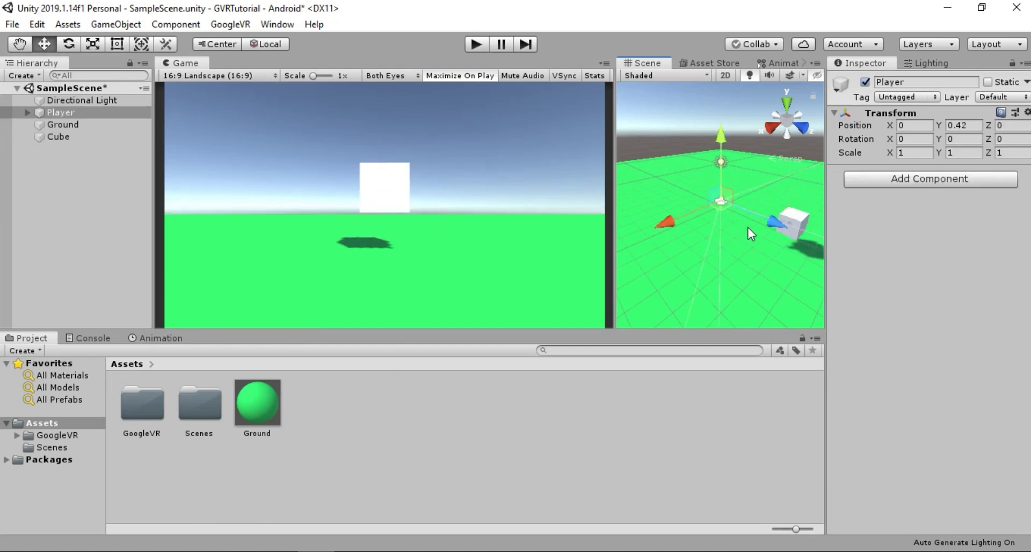
- Set Main Camera's Clear Flags to Solid Color with a dark blue background
{"action": "left_click", "coordinate": [28, 112]}
{"action": "left_click", "coordinate": [75, 124]}
{"action": "left_click", "coordinate": [961, 185]}
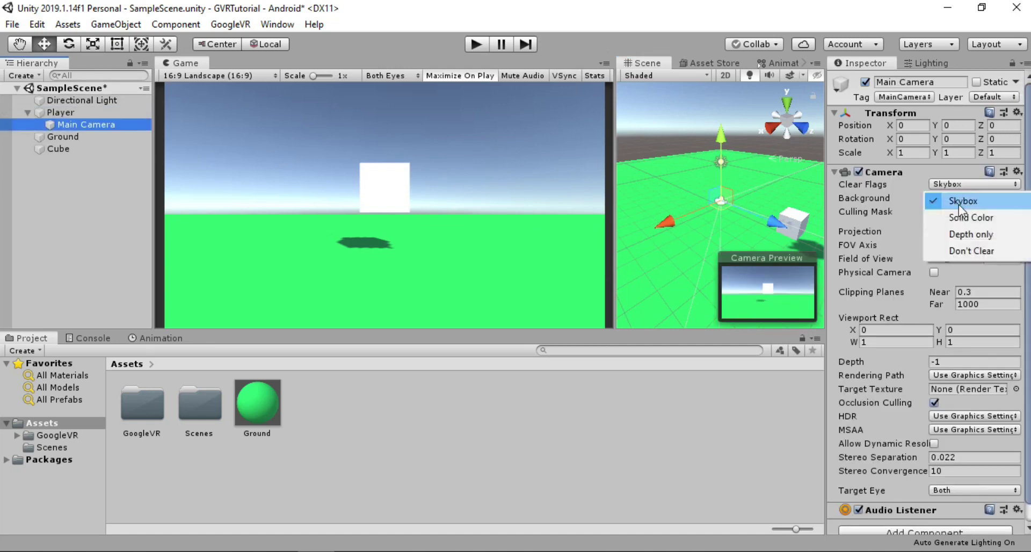
{"action": "left_click", "coordinate": [964, 218]}
{"action": "left_click", "coordinate": [966, 197]}
{"action": "left_click_drag", "start_coordinate": [83, 142], "coordinate": [89, 150]}
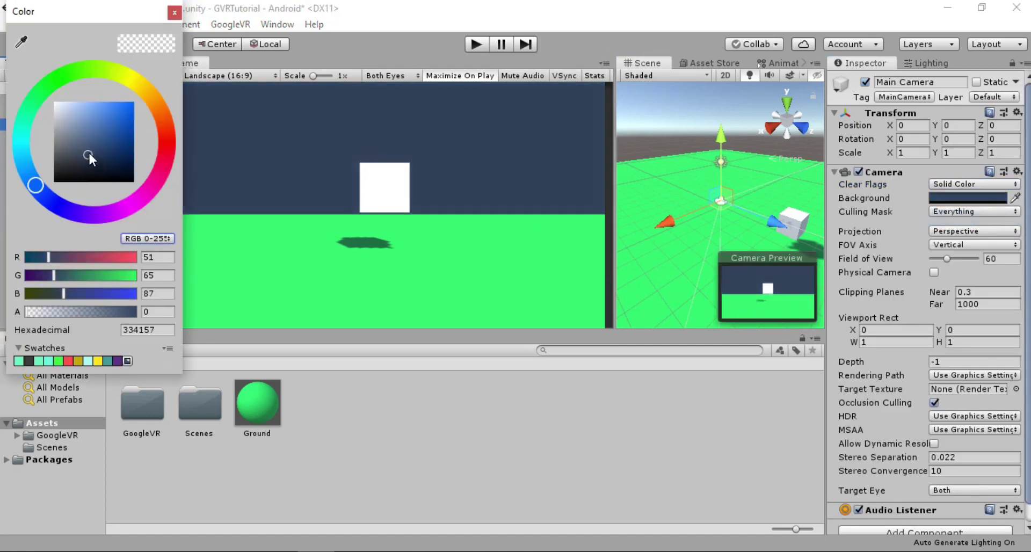
{"action": "left_click", "coordinate": [174, 12]}
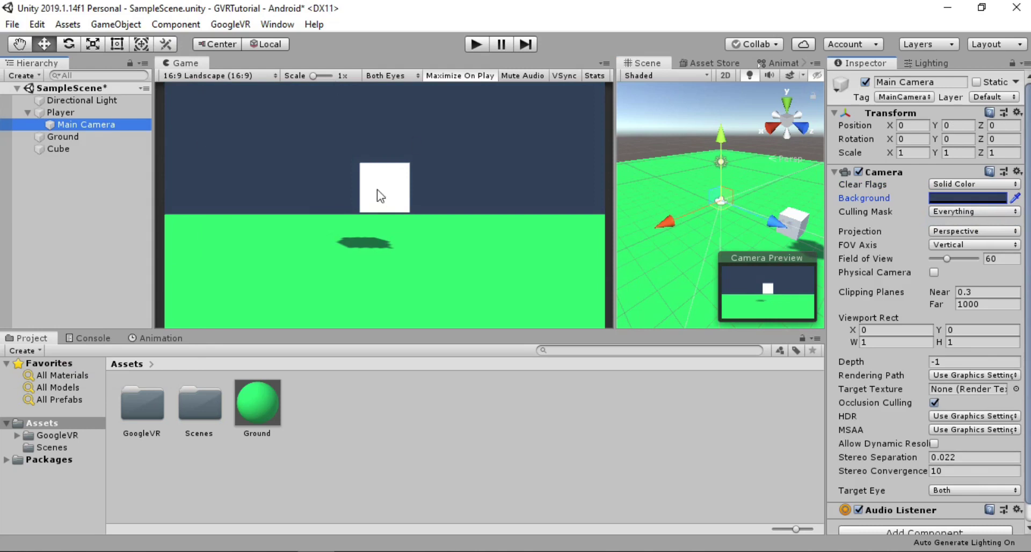
- Test-run the scene in the editor with the Game view unmaximized, and stop it
{"action": "left_click", "coordinate": [27, 112]}
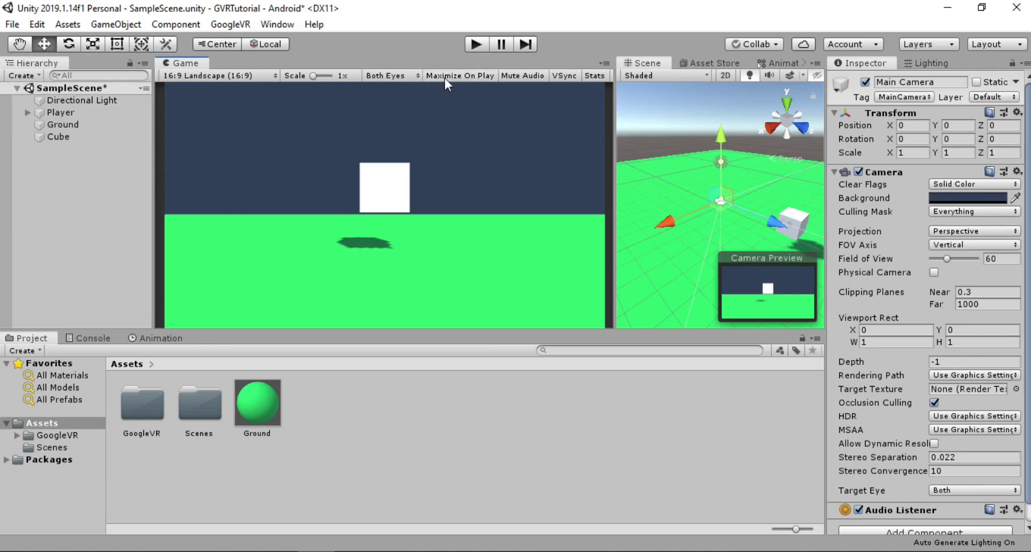
{"action": "left_click", "coordinate": [477, 49]}
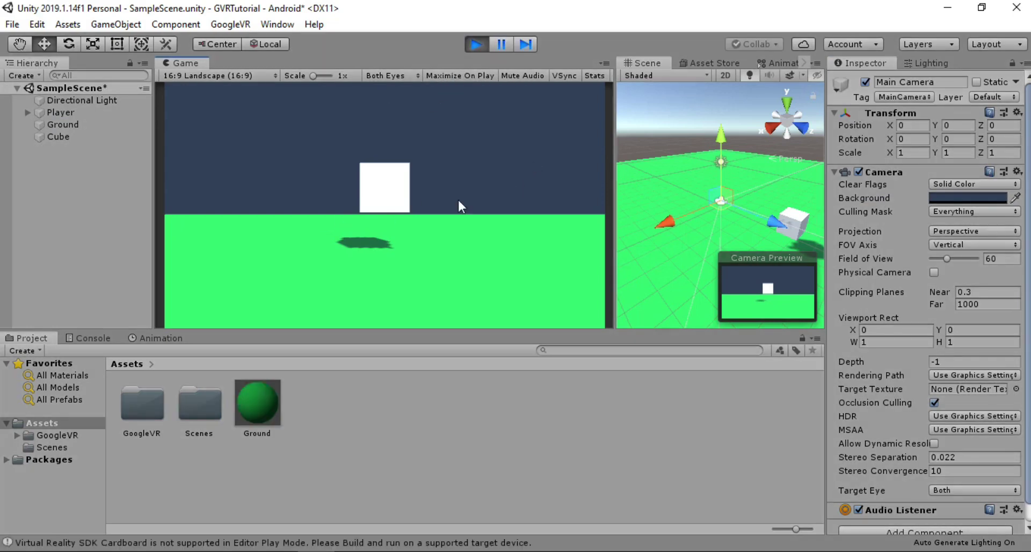
{"action": "left_click", "coordinate": [474, 45]}
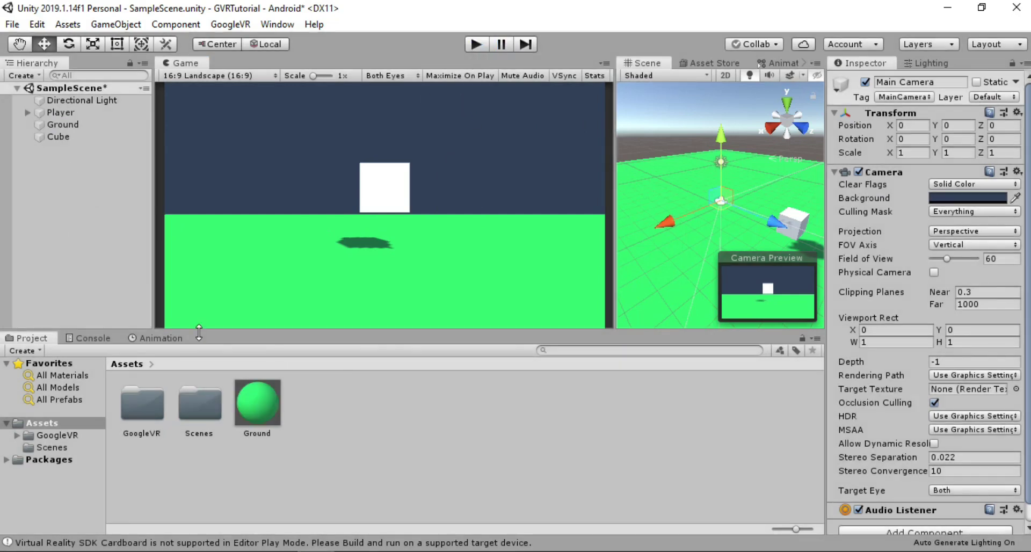
- Find the GvrEventSystem prefab in the project assets and add it to the scene
{"action": "left_click", "coordinate": [668, 350]}
{"action": "type", "text": "gvreve"}
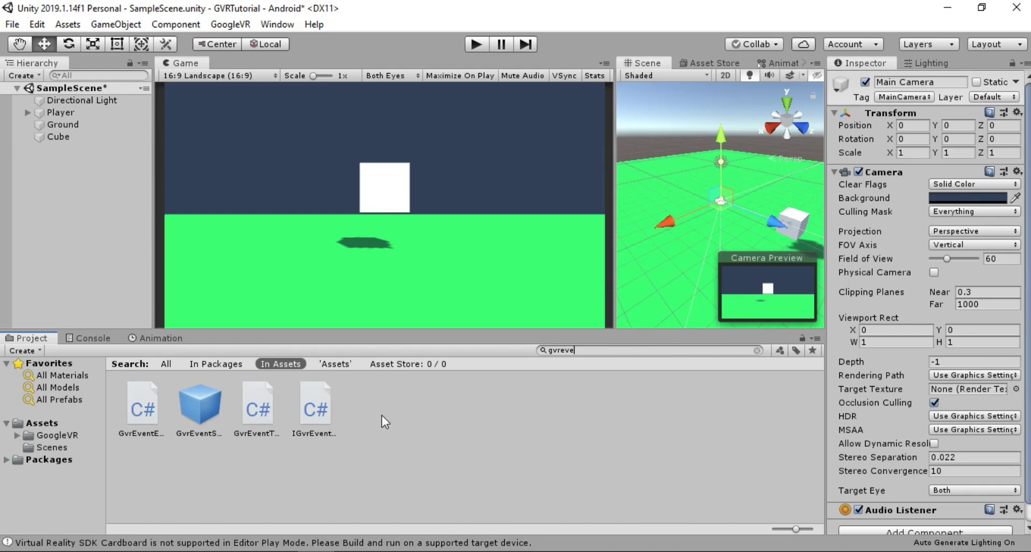
{"action": "left_click_drag", "start_coordinate": [195, 411], "coordinate": [90, 140]}
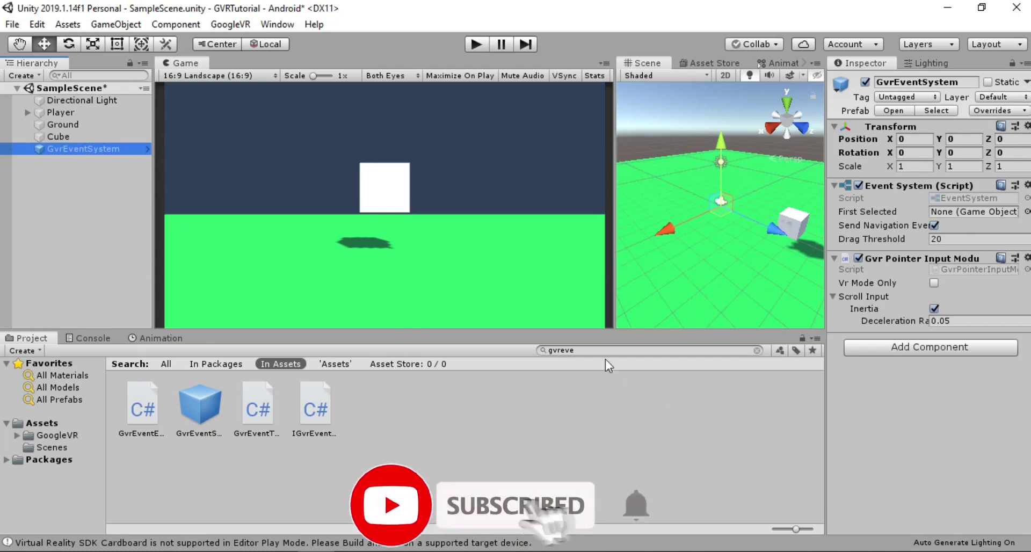
- Search the project assets for "emulator" and add the GvrEditorEmulator prefab to the scene
{"action": "left_click", "coordinate": [547, 352]}
{"action": "key", "text": "BackSpace"}
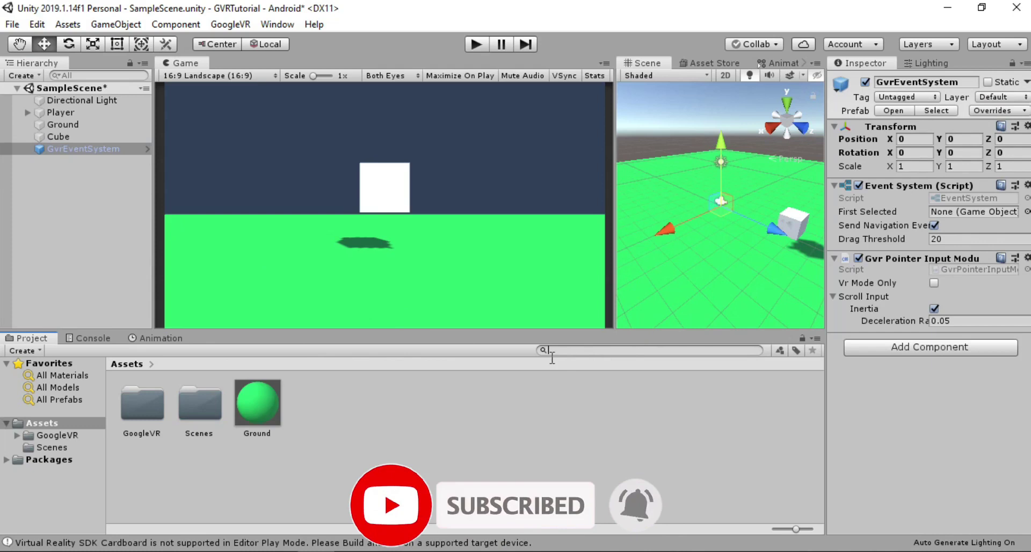
{"action": "type", "text": "emulator"}
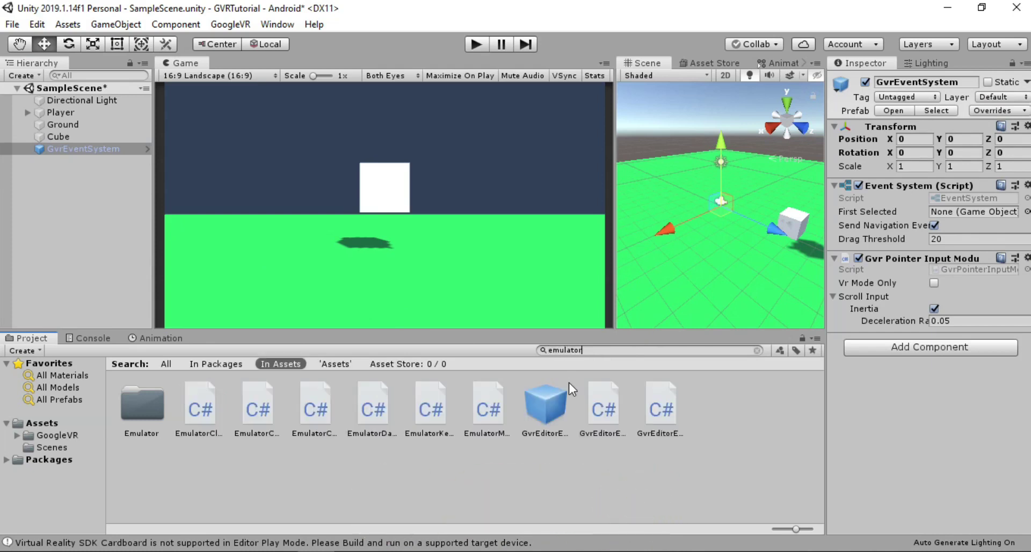
{"action": "left_click_drag", "start_coordinate": [552, 408], "coordinate": [91, 227]}
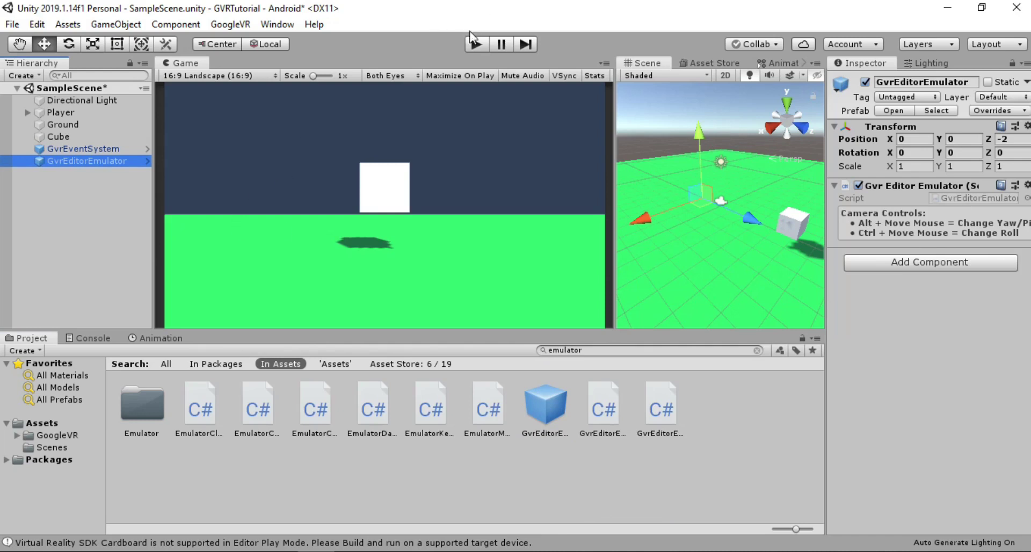
- Run the scene, look around and roll the camera with the emulator's head-movement controls, and stop playing
{"action": "left_click", "coordinate": [478, 42]}
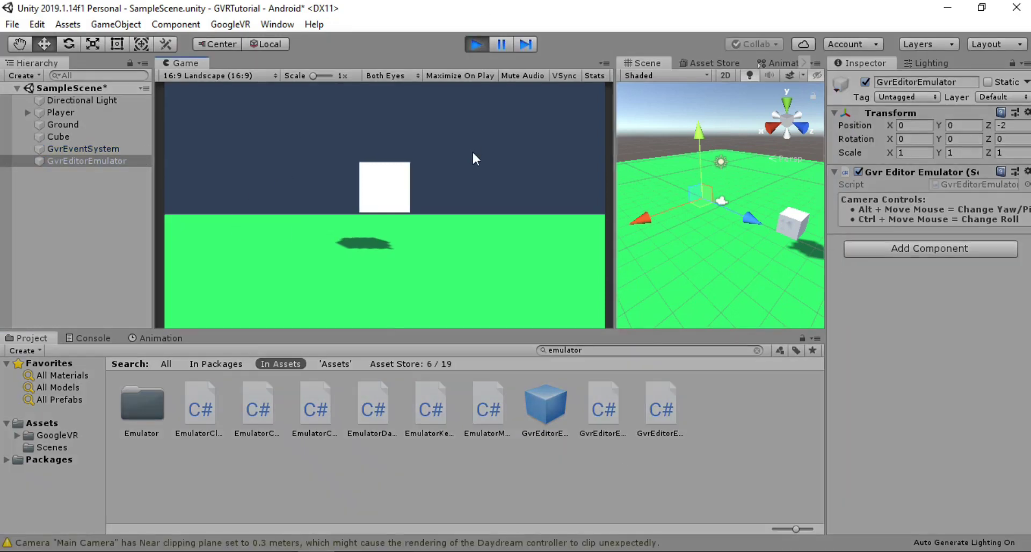
{"action": "key", "text": "alt"}
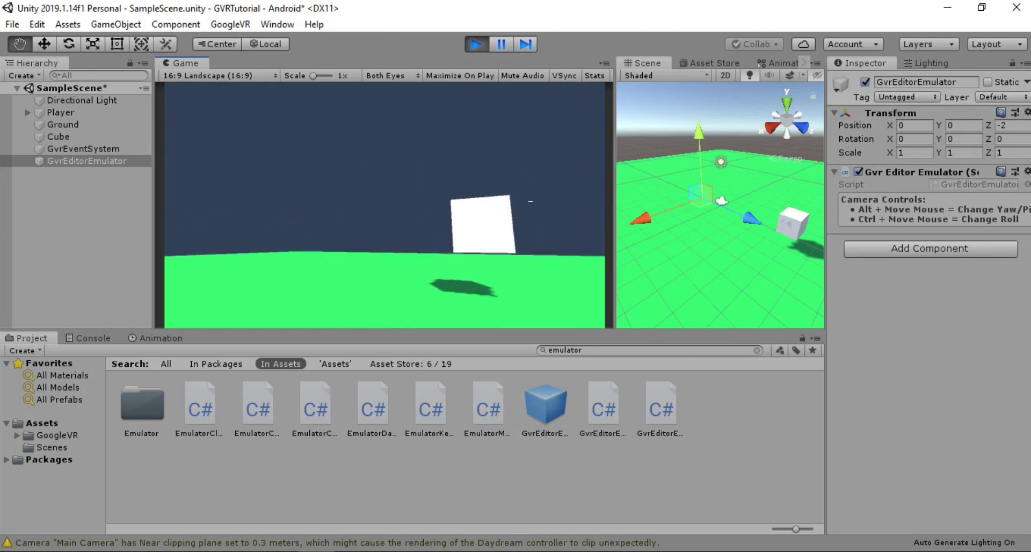
{"action": "key", "text": "ctrl"}
{"action": "key", "text": "ctrl"}
{"action": "key", "text": "alt"}
{"action": "key", "text": "alt"}
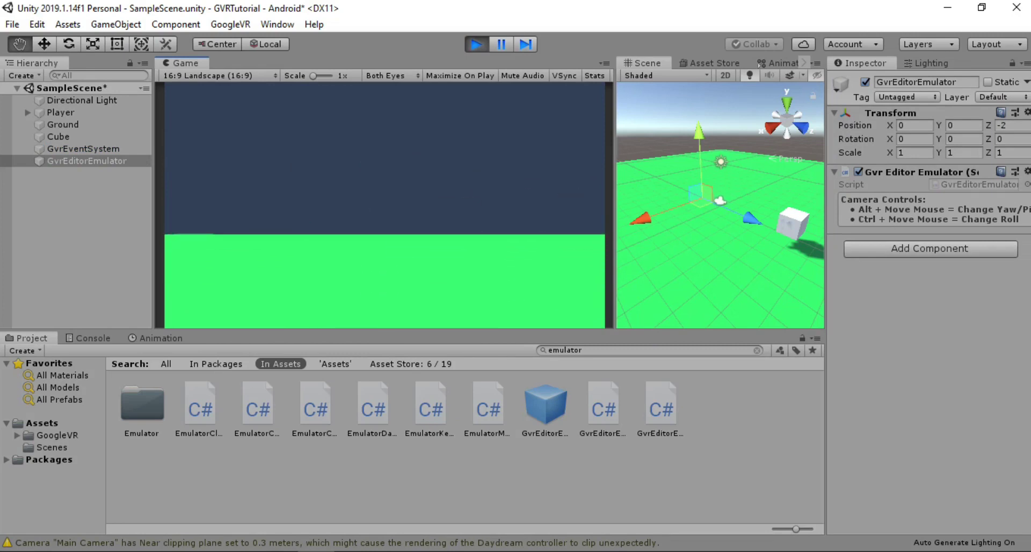
{"action": "key", "text": "alt"}
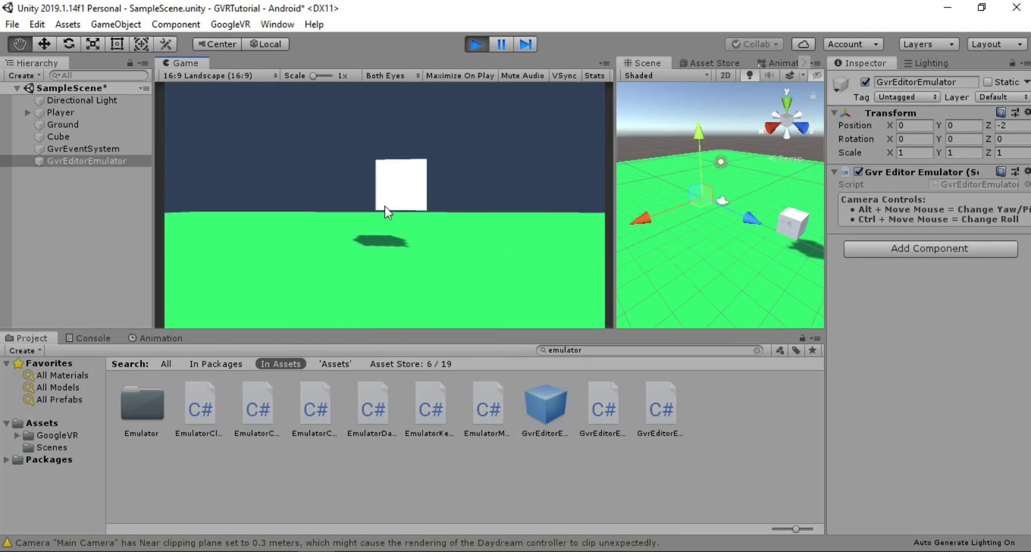
{"action": "key", "text": "alt"}
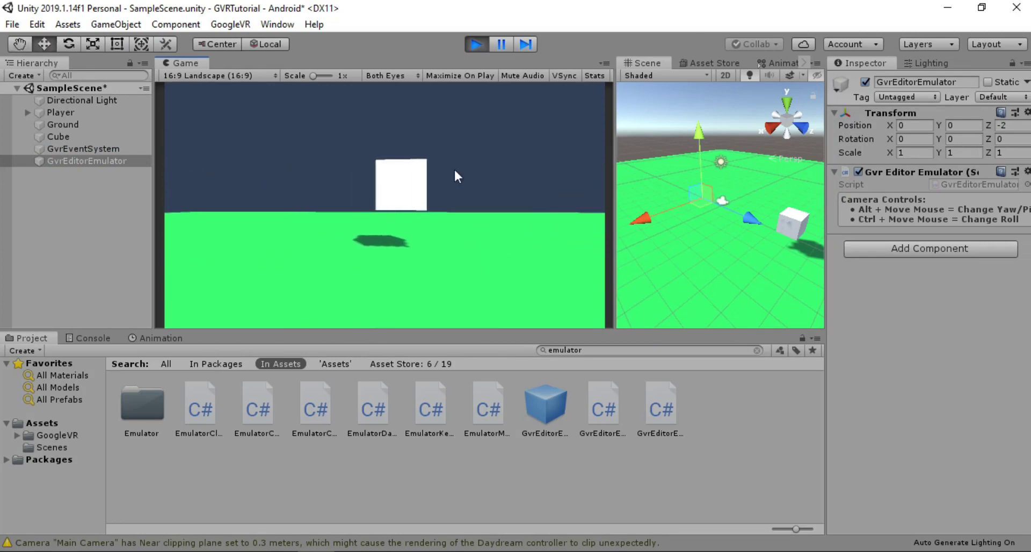
{"action": "left_click", "coordinate": [473, 47]}
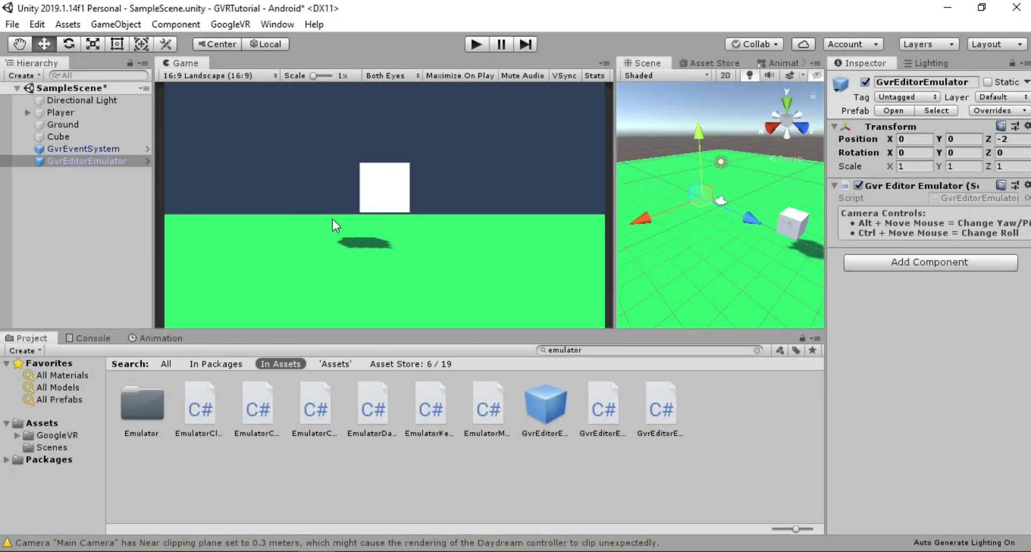
- Search the project assets for "reticle" and add the GvrReticlePointer prefab as a child of Main Camera
{"action": "left_click", "coordinate": [86, 111]}
{"action": "key", "text": "Right"}
{"action": "key", "text": "Down"}
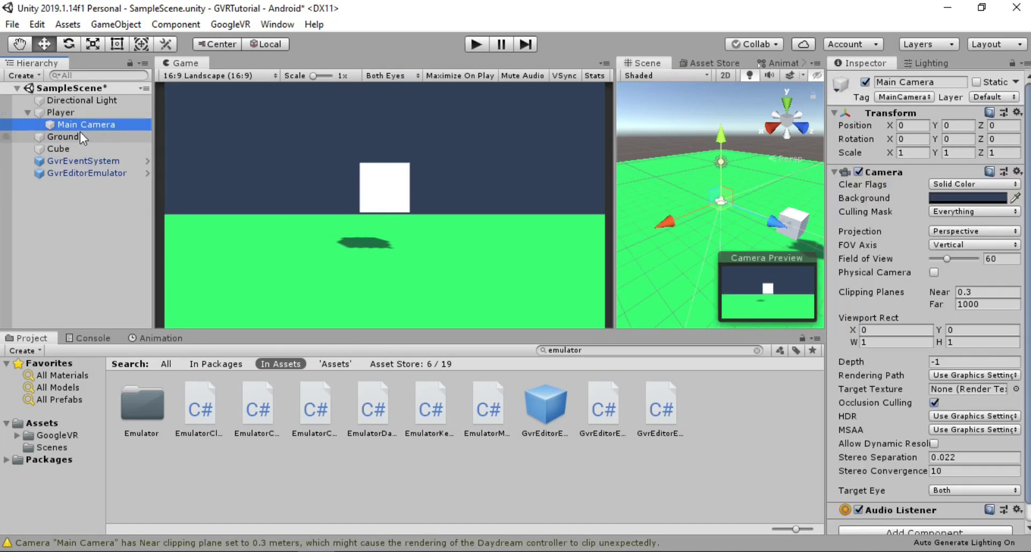
{"action": "left_click", "coordinate": [606, 350]}
{"action": "key", "text": "BackSpace"}
{"action": "type", "text": "reticle"}
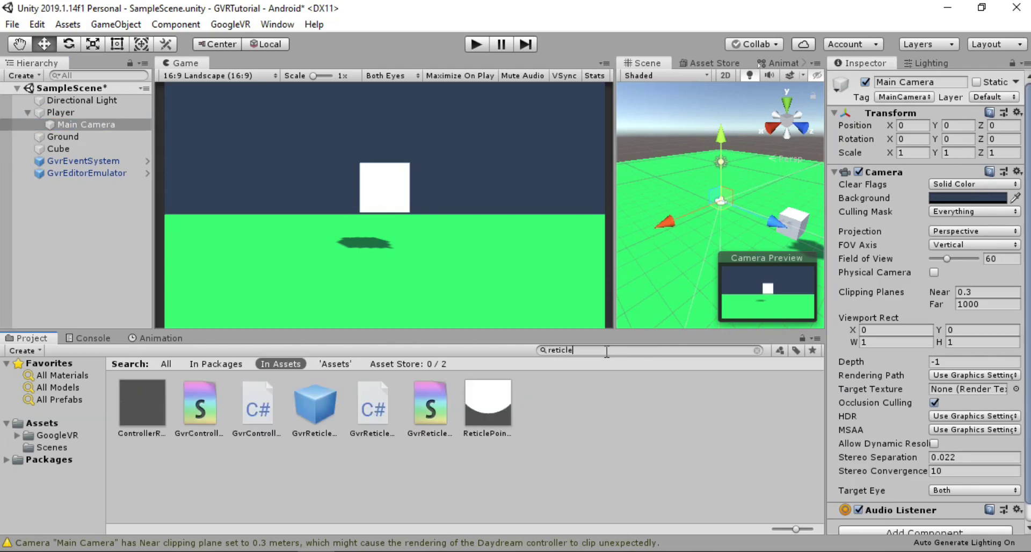
{"action": "left_click", "coordinate": [314, 407]}
{"action": "left_click_drag", "start_coordinate": [313, 406], "coordinate": [88, 125]}
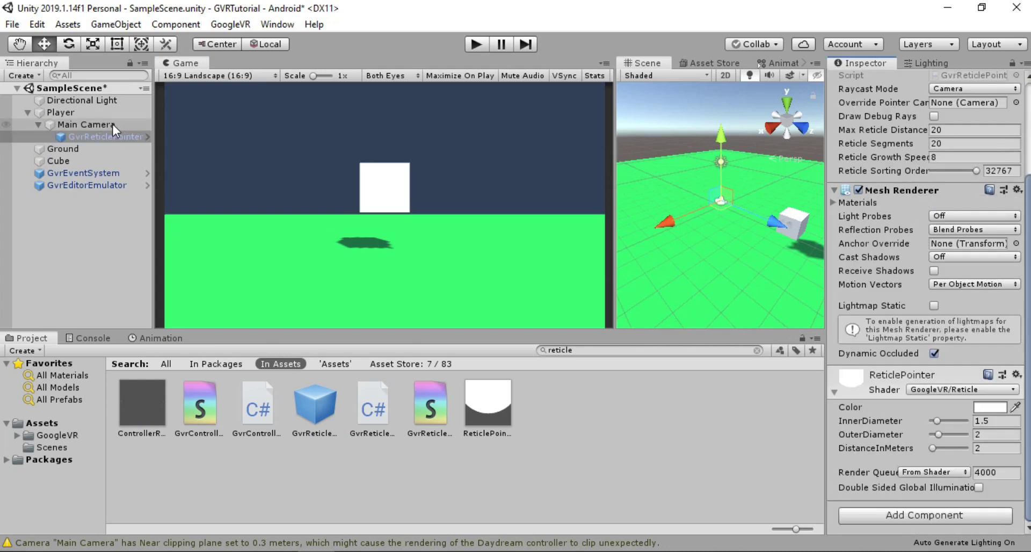
- Add the GvrPointerPhysicsRaycaster component to Main Camera and collapse the Player object
{"action": "left_click", "coordinate": [111, 124]}
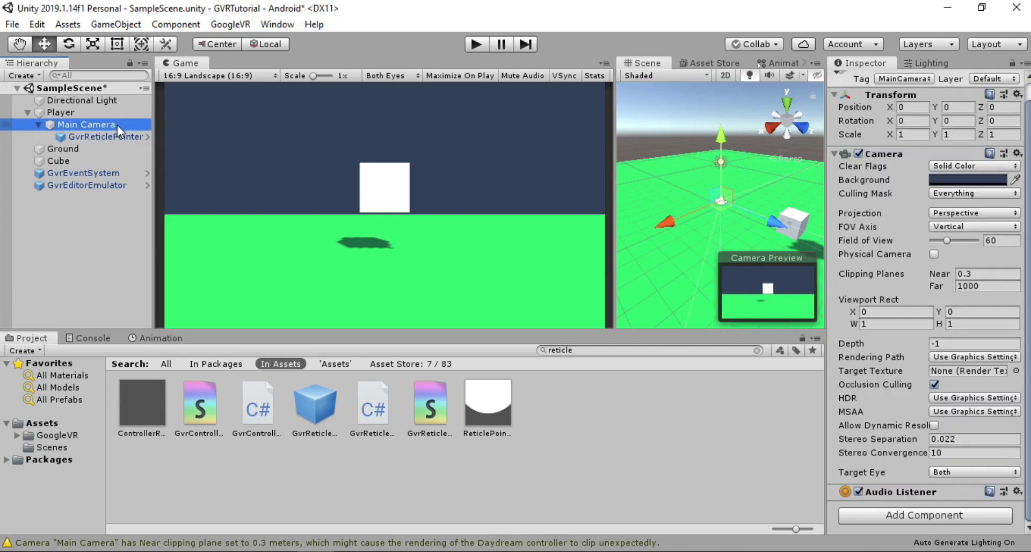
{"action": "left_click", "coordinate": [965, 498]}
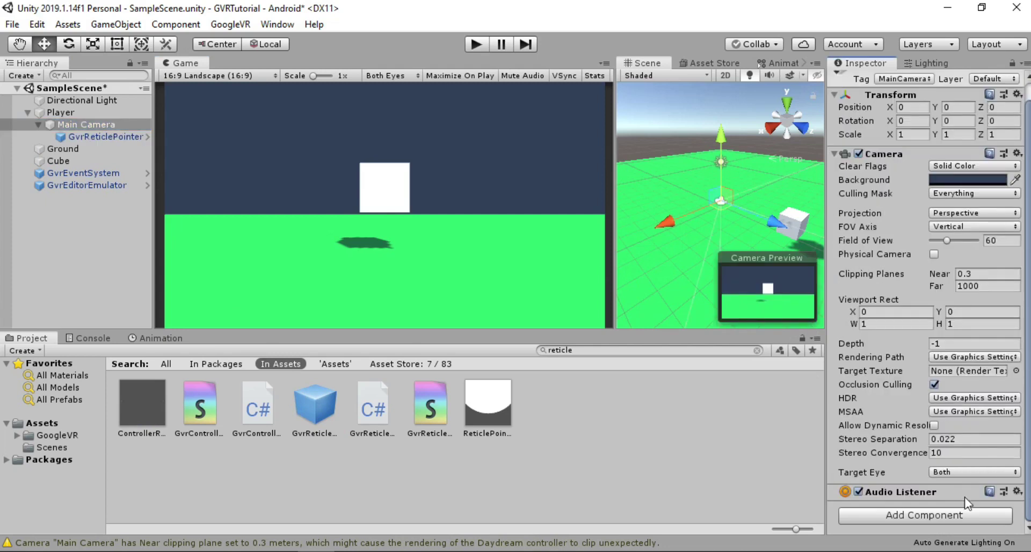
{"action": "left_click", "coordinate": [939, 514]}
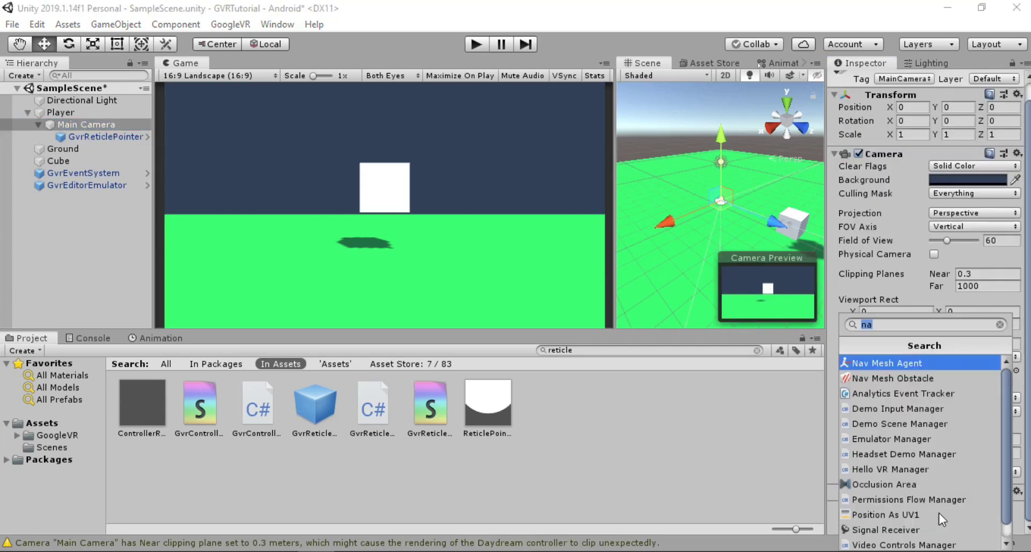
{"action": "type", "text": "gvrp"}
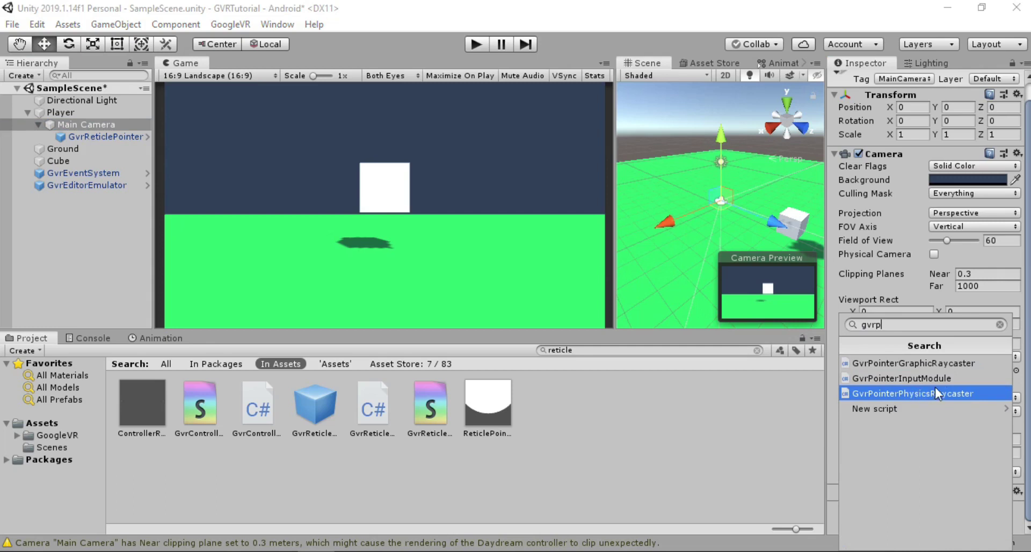
{"action": "left_click", "coordinate": [918, 394]}
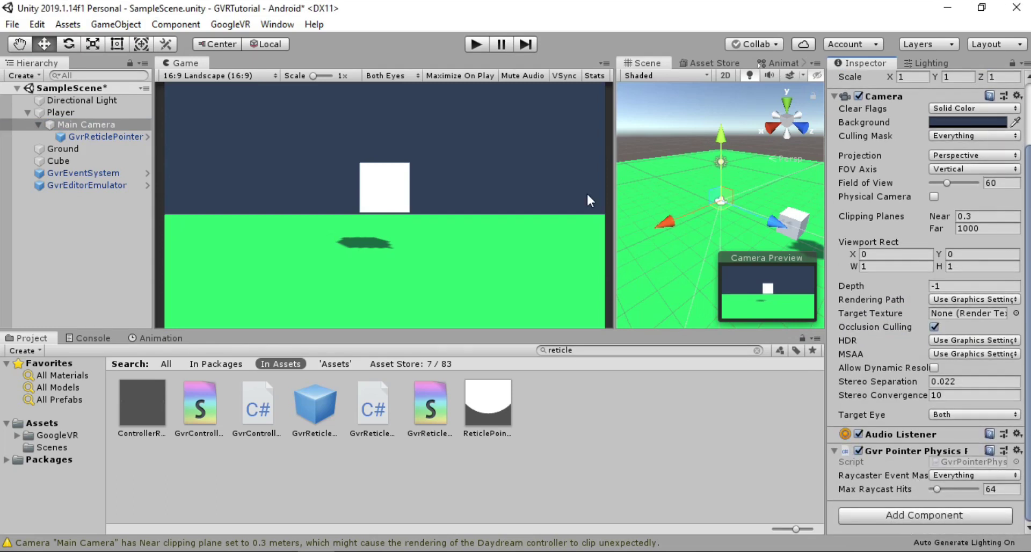
{"action": "left_click", "coordinate": [27, 113]}
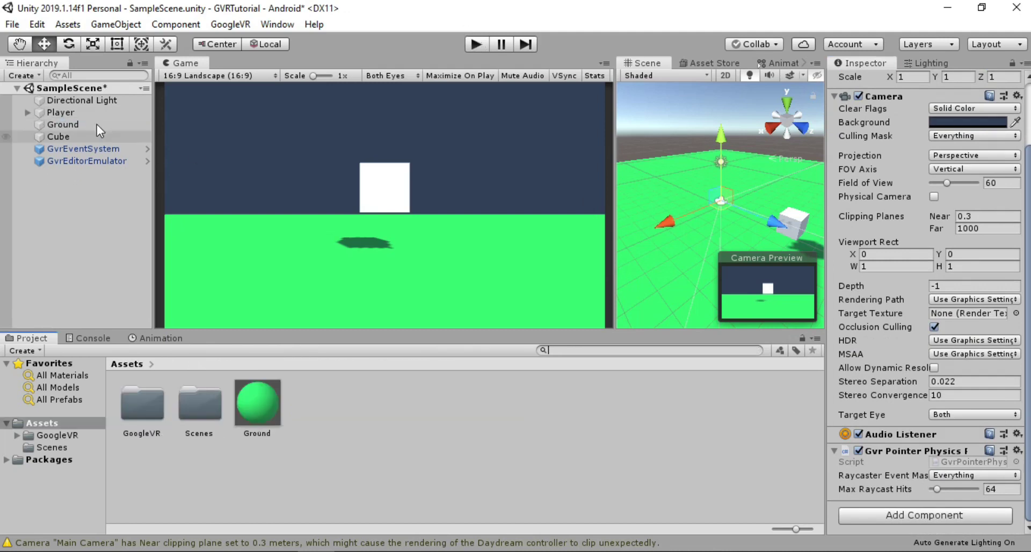
- Set the ReticlePointer material colour of GvrReticlePointer to dark grey, hex 333333
{"action": "left_click", "coordinate": [86, 115]}
{"action": "key", "text": "Down"}
{"action": "key", "text": "Down"}
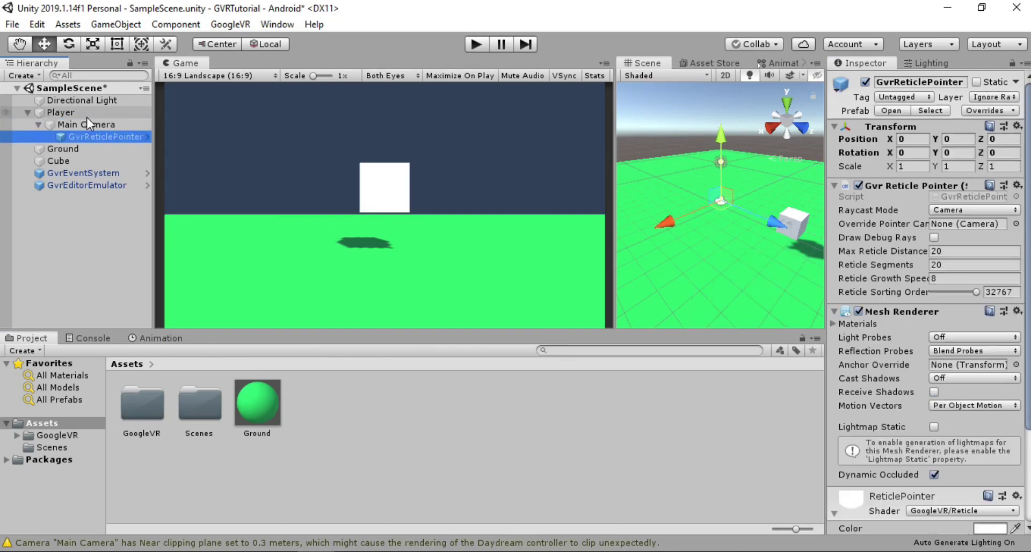
{"action": "left_click_drag", "start_coordinate": [1026, 314], "coordinate": [1026, 360]}
{"action": "scroll", "coordinate": [1009, 489], "scroll_direction": "down", "scroll_amount": 2}
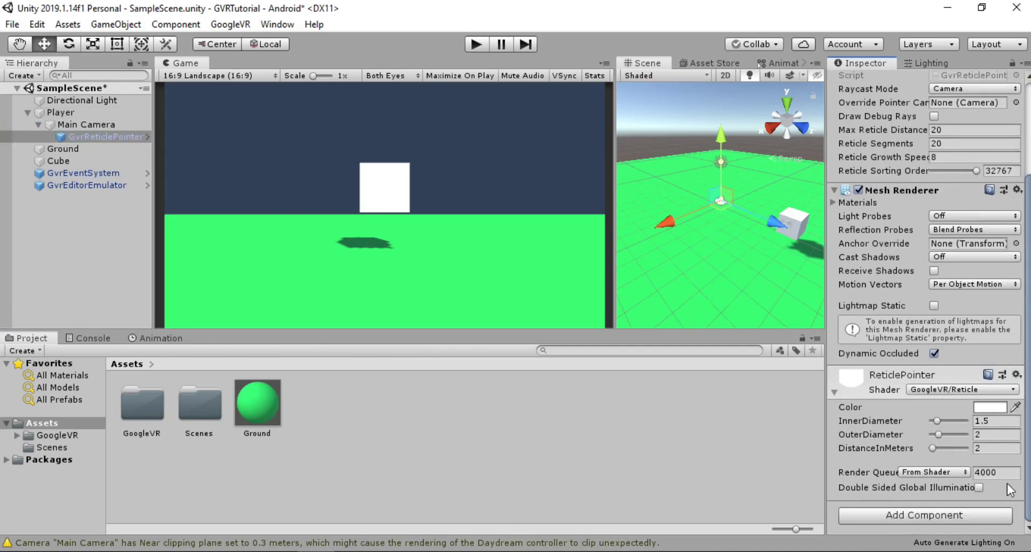
{"action": "left_click", "coordinate": [987, 410]}
{"action": "left_click_drag", "start_coordinate": [97, 122], "coordinate": [50, 167]}
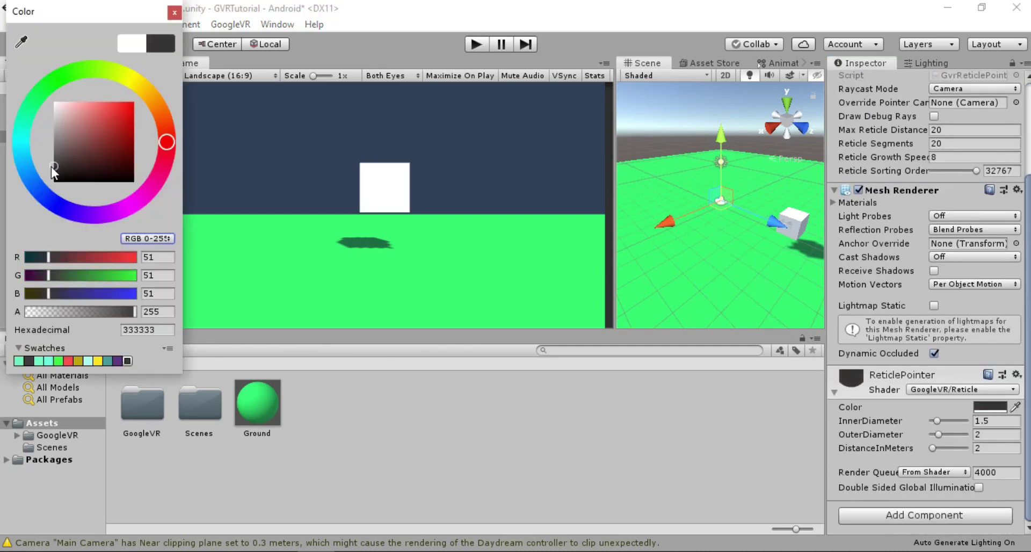
{"action": "left_click", "coordinate": [174, 12]}
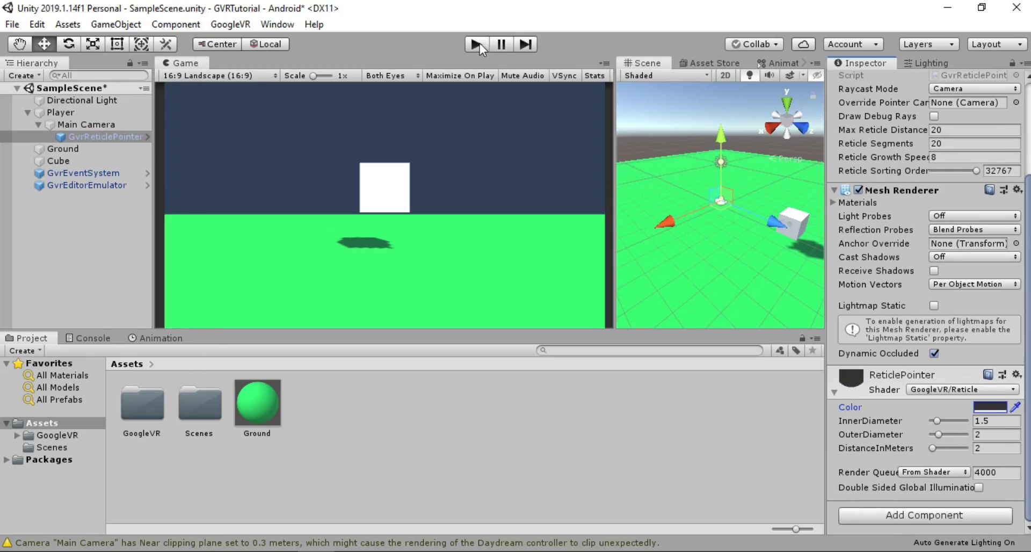
- Enable Maximize On Play, run the scene to test the reticle by looking around, and stop playing
{"action": "left_click", "coordinate": [466, 76]}
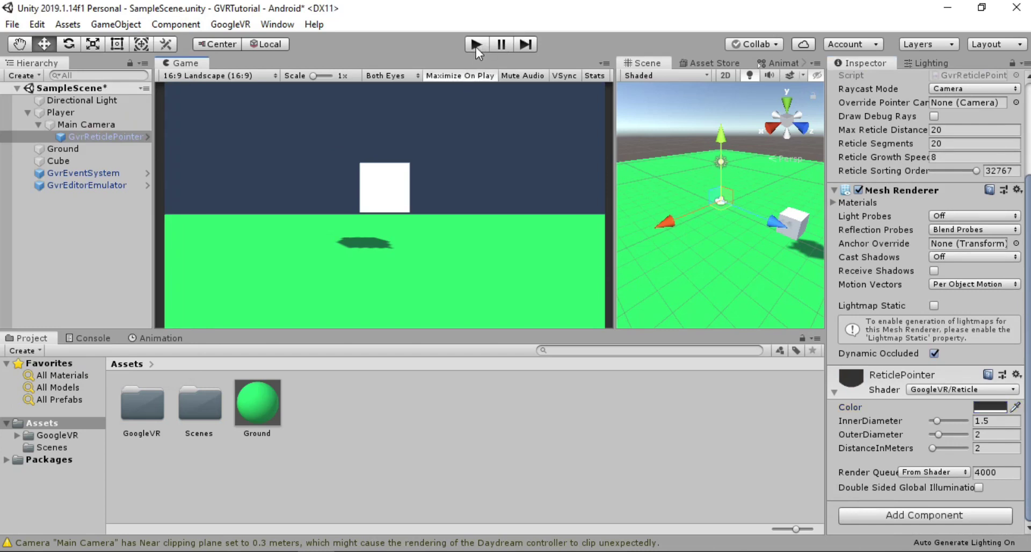
{"action": "left_click", "coordinate": [476, 45]}
{"action": "key", "text": "alt"}
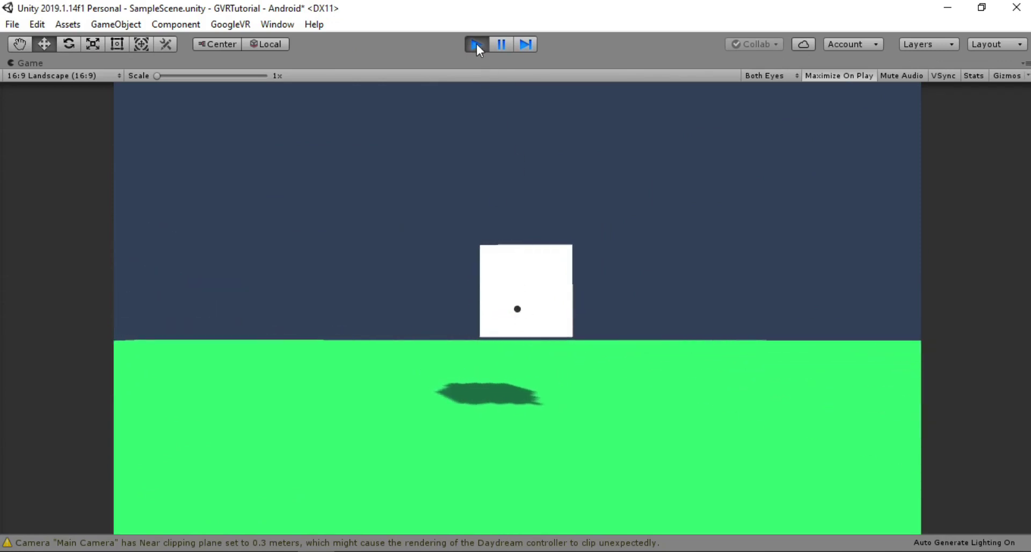
{"action": "left_click", "coordinate": [476, 43]}
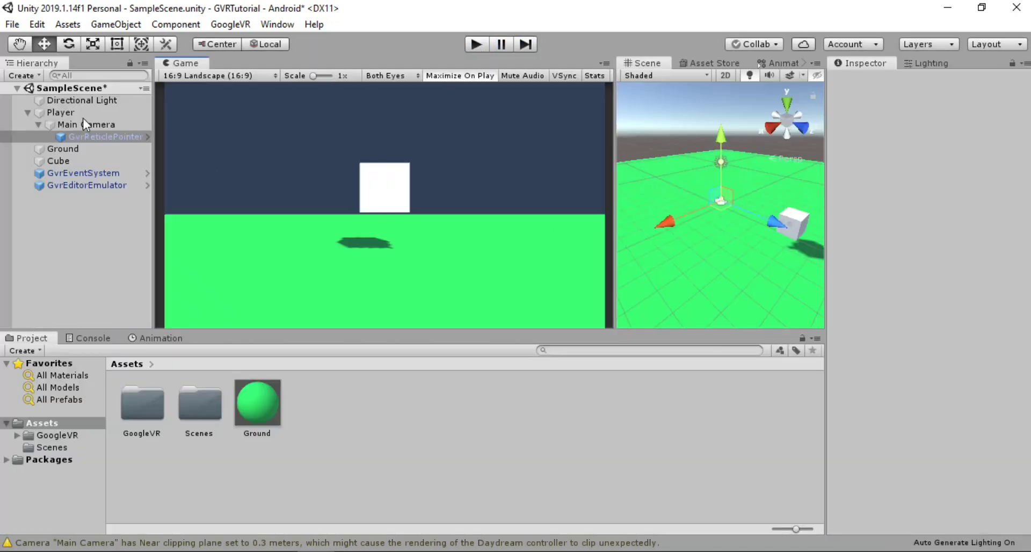
- Collapse the Player object and add an Event Trigger component to the Cube
{"action": "left_click", "coordinate": [27, 113]}
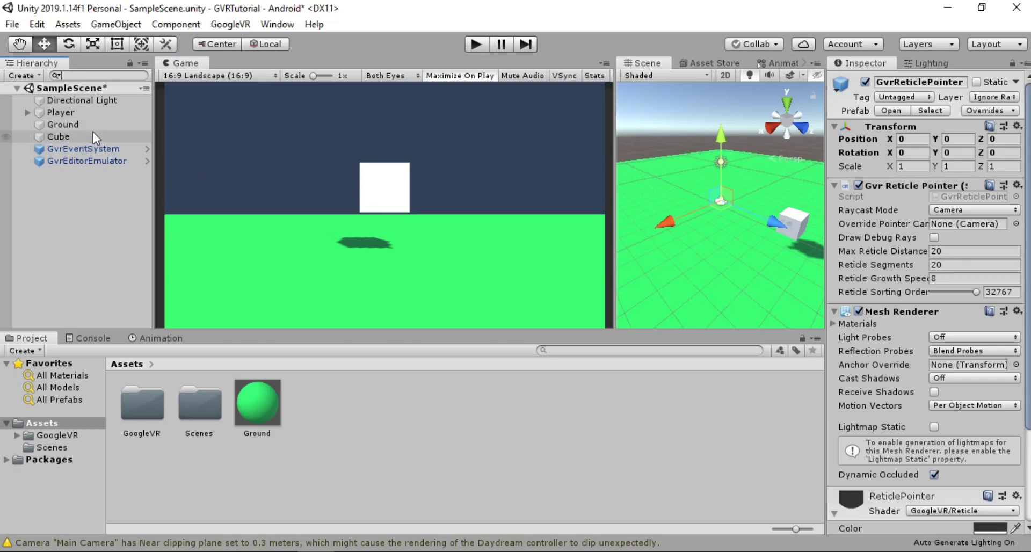
{"action": "left_click", "coordinate": [91, 135]}
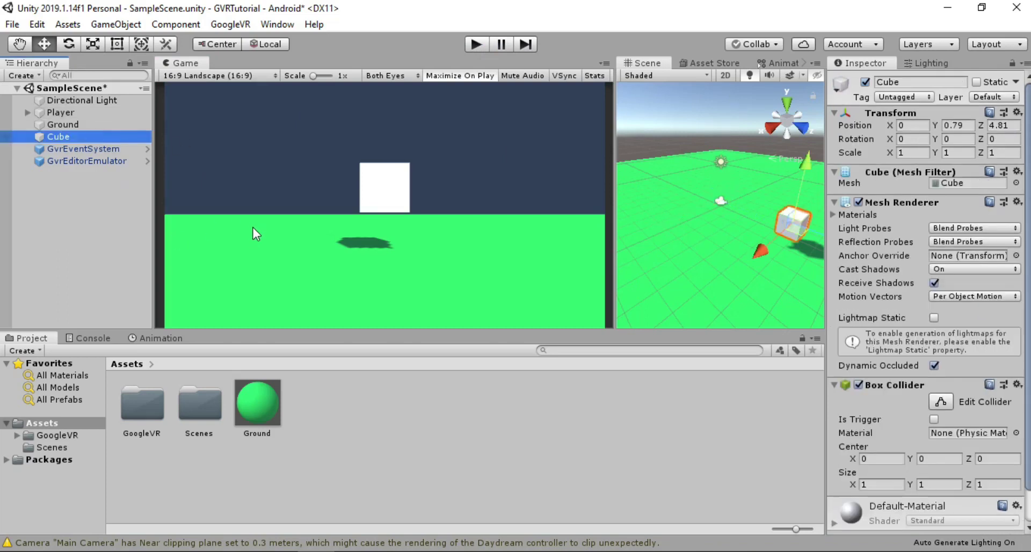
{"action": "left_click", "coordinate": [977, 476]}
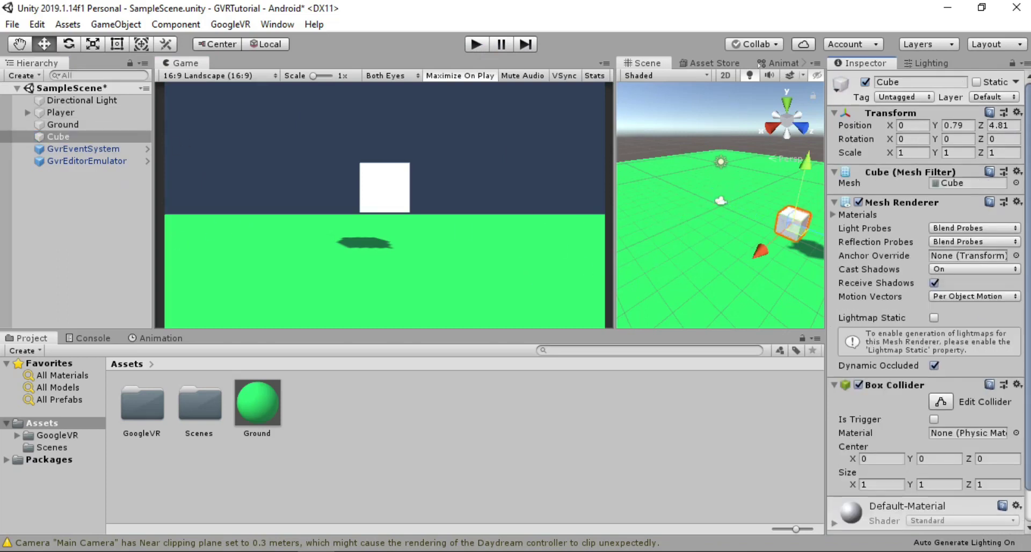
{"action": "scroll", "coordinate": [976, 476], "scroll_direction": "down", "scroll_amount": 1}
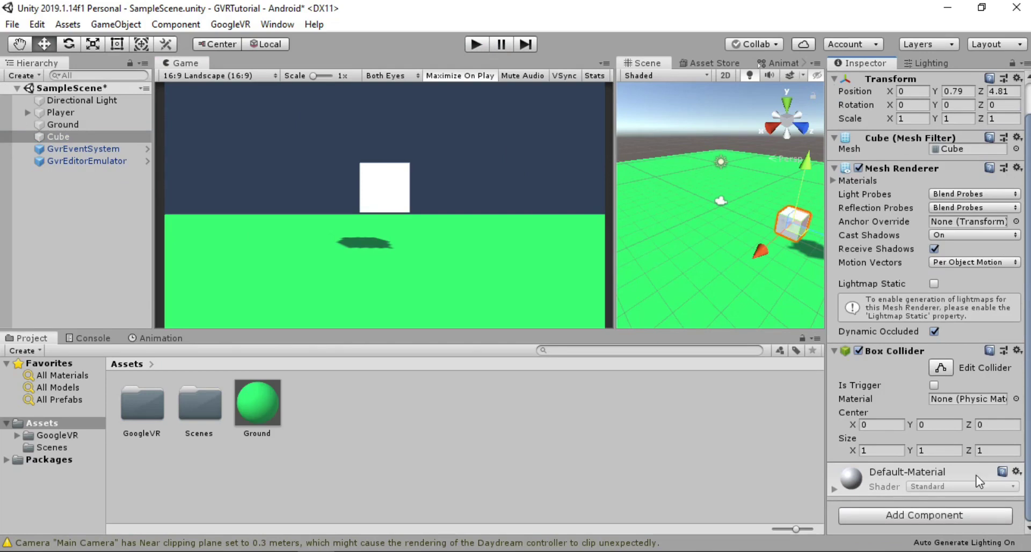
{"action": "left_click", "coordinate": [928, 518]}
{"action": "type", "text": "eve"}
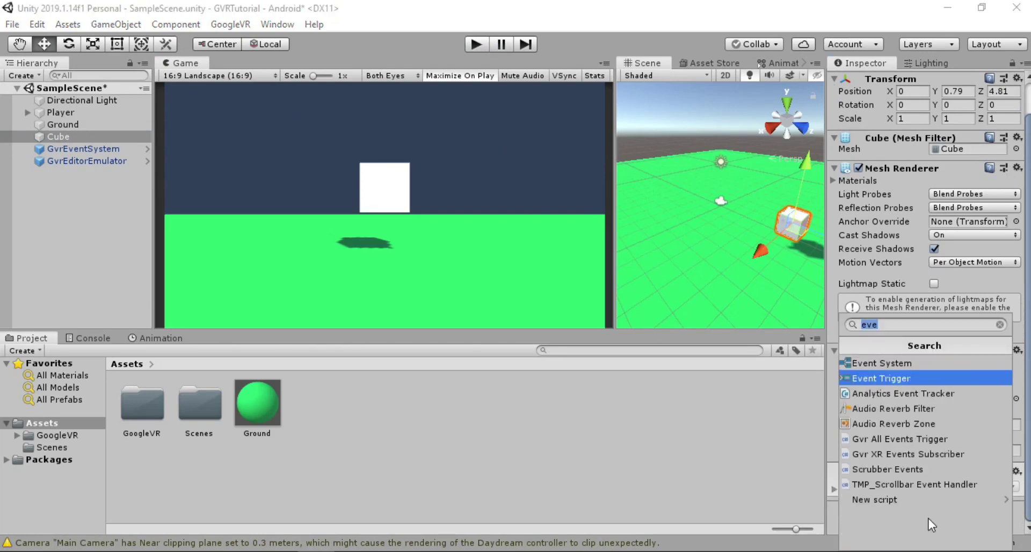
{"action": "key", "text": "Return"}
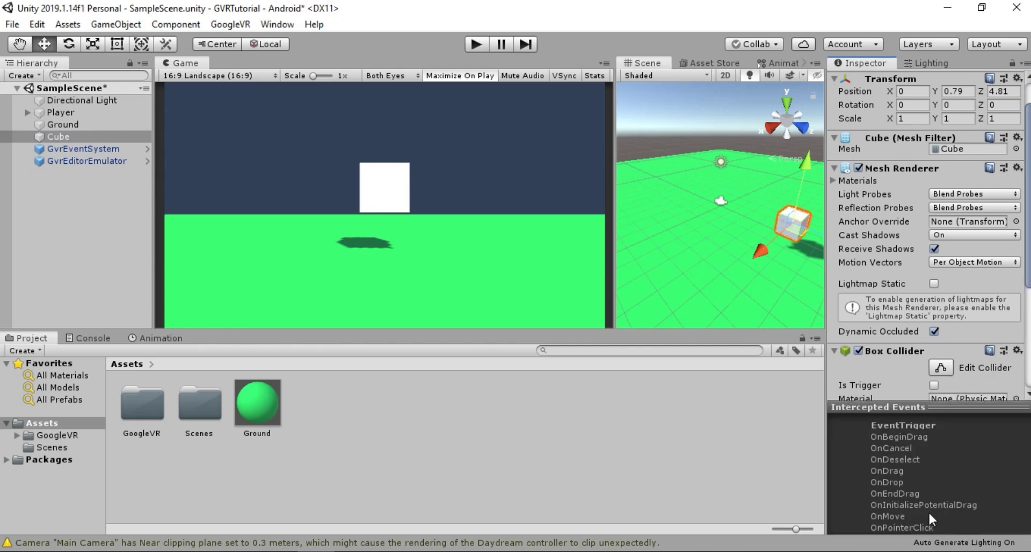
- Add the PointerDown and PointerUp event types to the Cube's Event Trigger
{"action": "scroll", "coordinate": [925, 236], "scroll_direction": "down", "scroll_amount": 5}
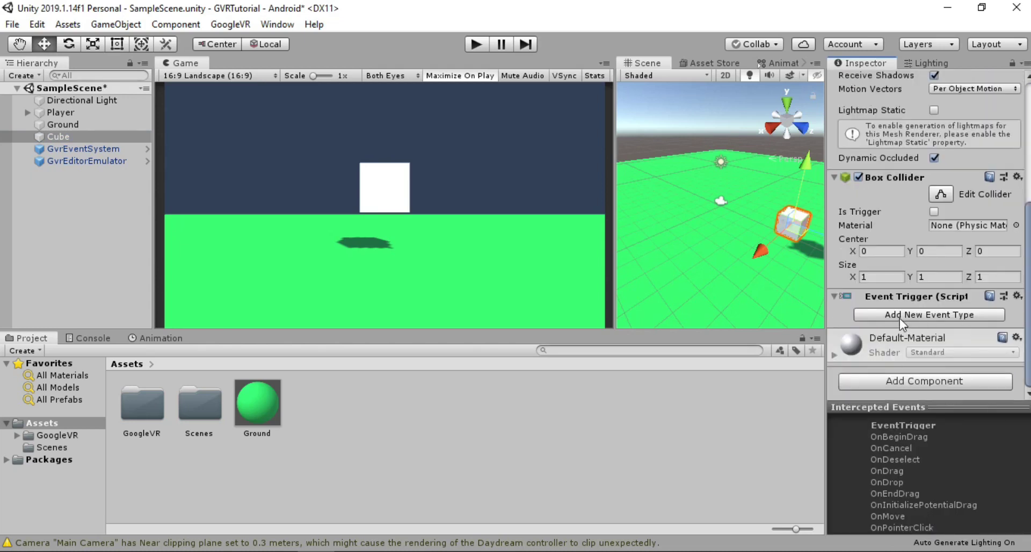
{"action": "left_click", "coordinate": [920, 313]}
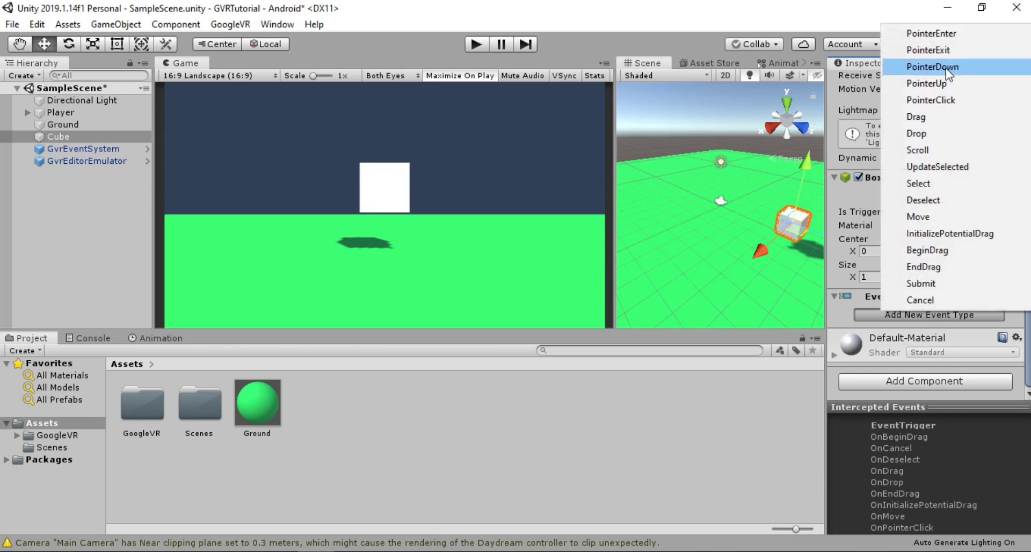
{"action": "left_click", "coordinate": [946, 69]}
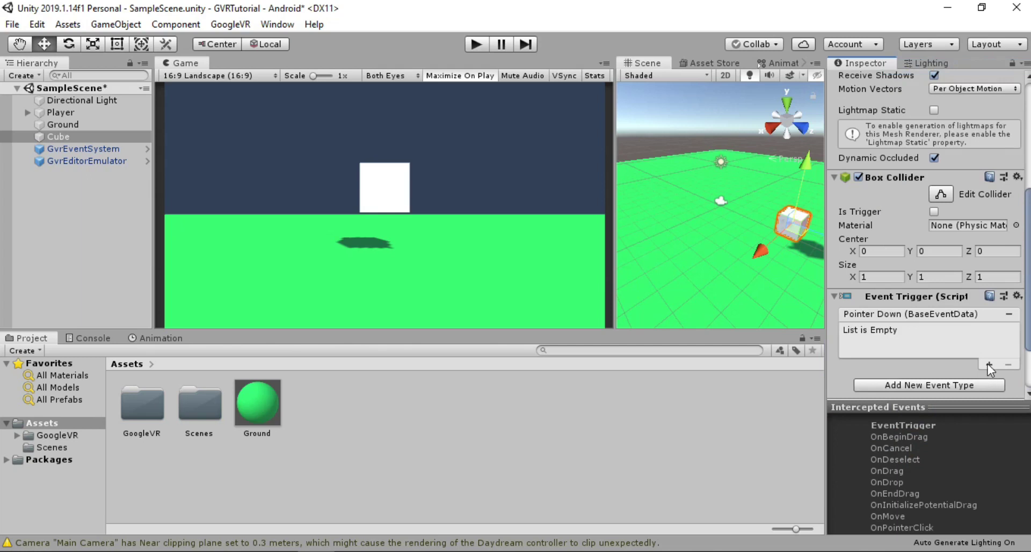
{"action": "scroll", "coordinate": [926, 268], "scroll_direction": "down", "scroll_amount": 3}
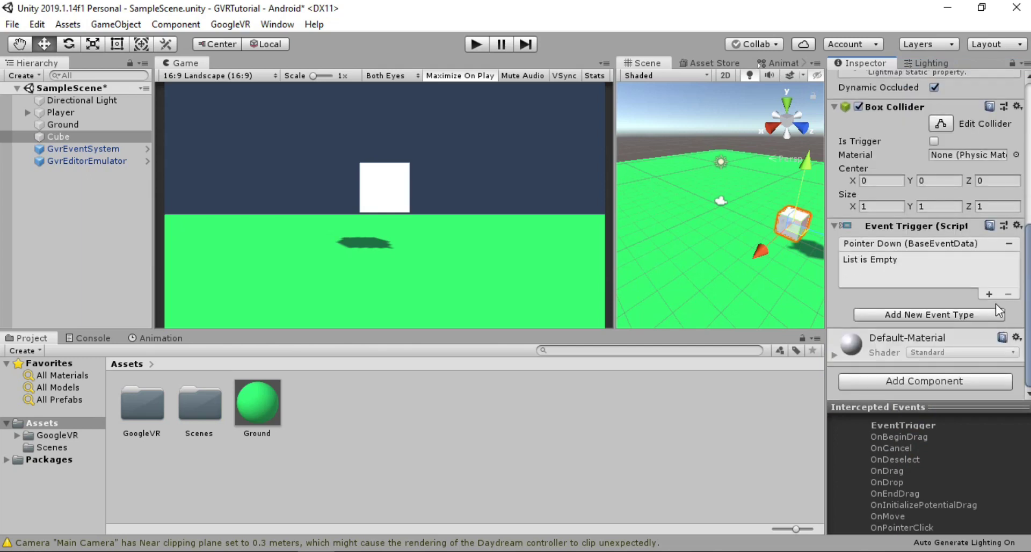
{"action": "left_click", "coordinate": [943, 315]}
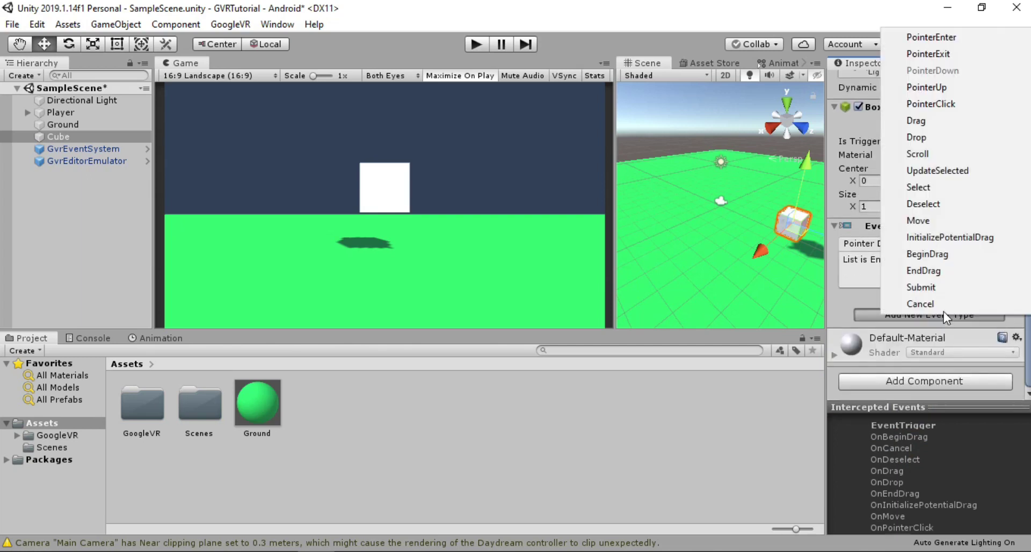
{"action": "left_click", "coordinate": [948, 90]}
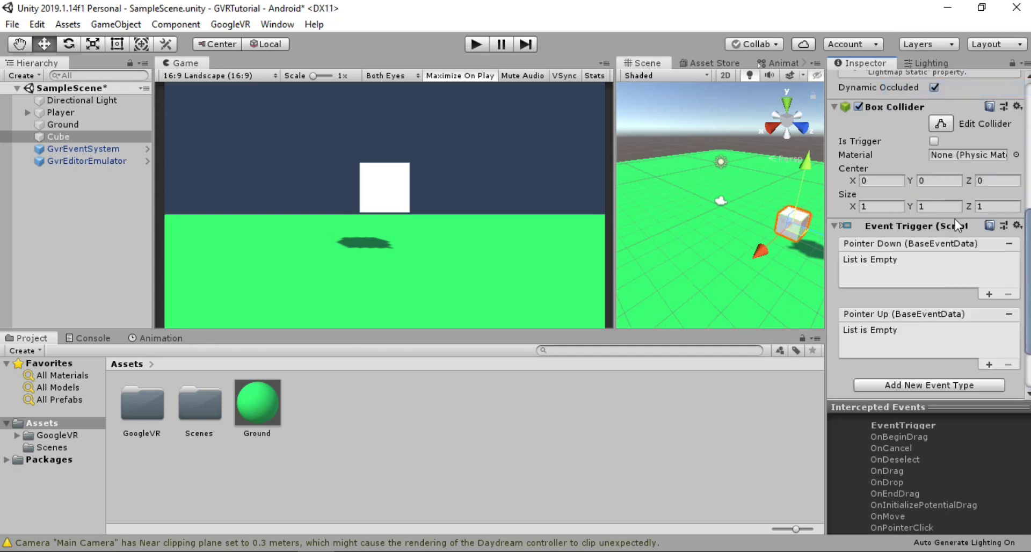
- Add one empty callback entry to both the Pointer Down and the Pointer Up event lists
{"action": "scroll", "coordinate": [988, 243], "scroll_direction": "down", "scroll_amount": 3}
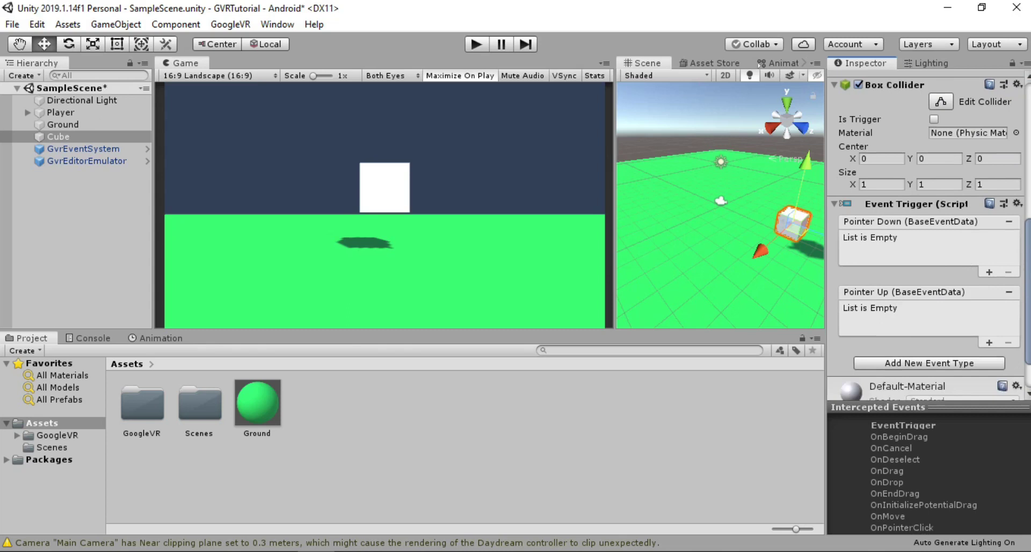
{"action": "left_click", "coordinate": [990, 224]}
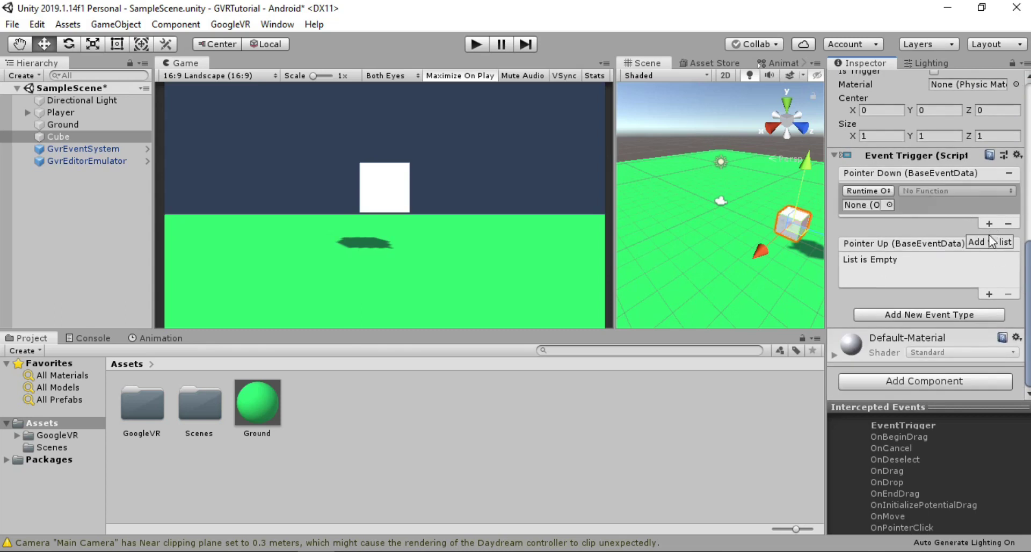
{"action": "left_click", "coordinate": [990, 293]}
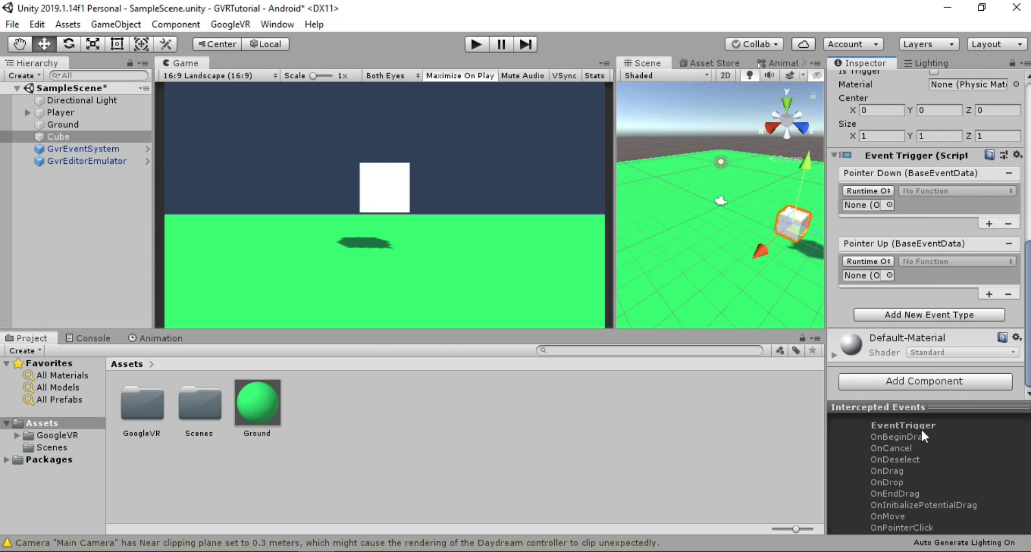
- Create a new script named CubeScript as a component on the Cube
{"action": "left_click", "coordinate": [919, 381]}
{"action": "type", "text": "CubeScrip"}
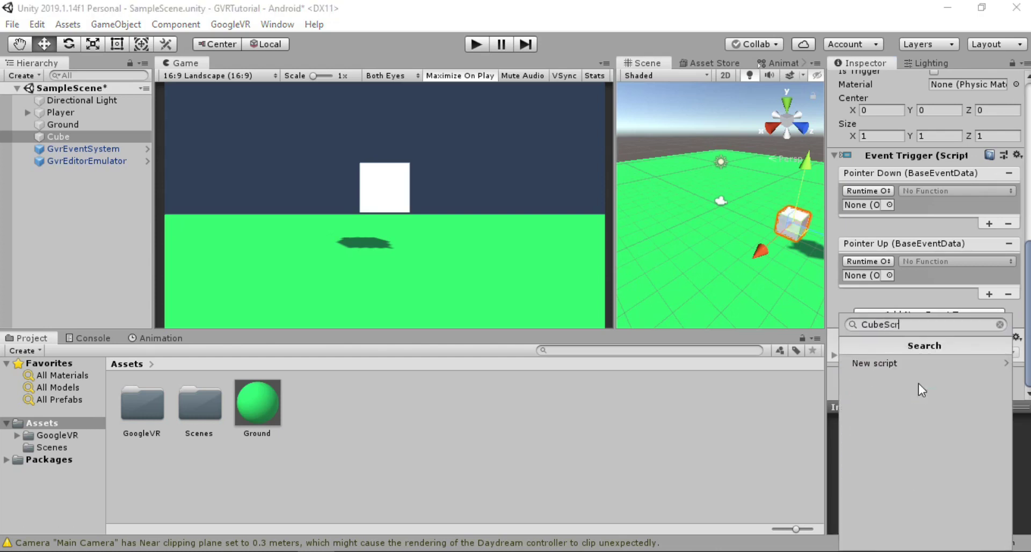
{"action": "type", "text": "t"}
{"action": "key", "text": "Return"}
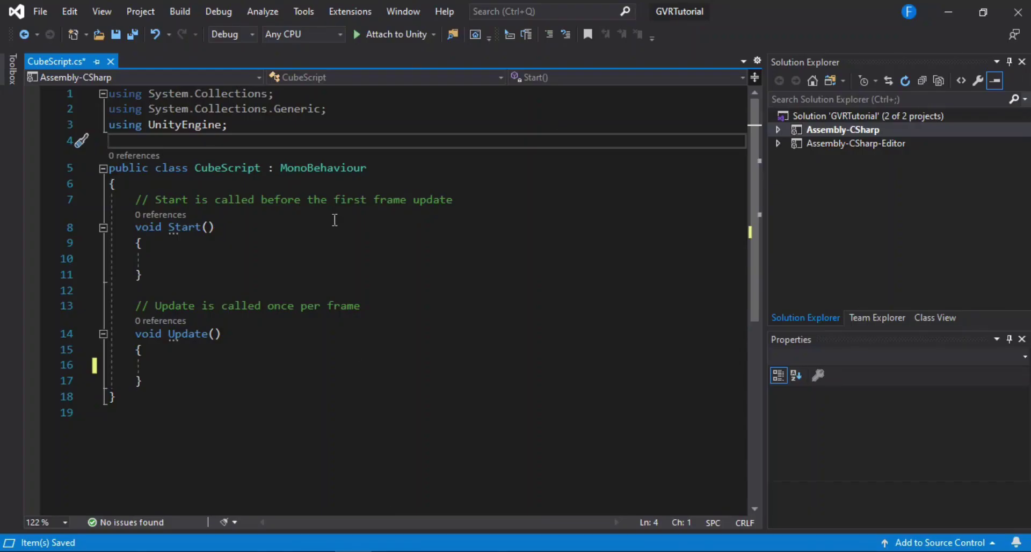
- In Visual Studio, declare the field "bool isPressed = false;" at the beginning of the CubeScript class
{"action": "left_click", "coordinate": [241, 186]}
{"action": "key", "text": "Return"}
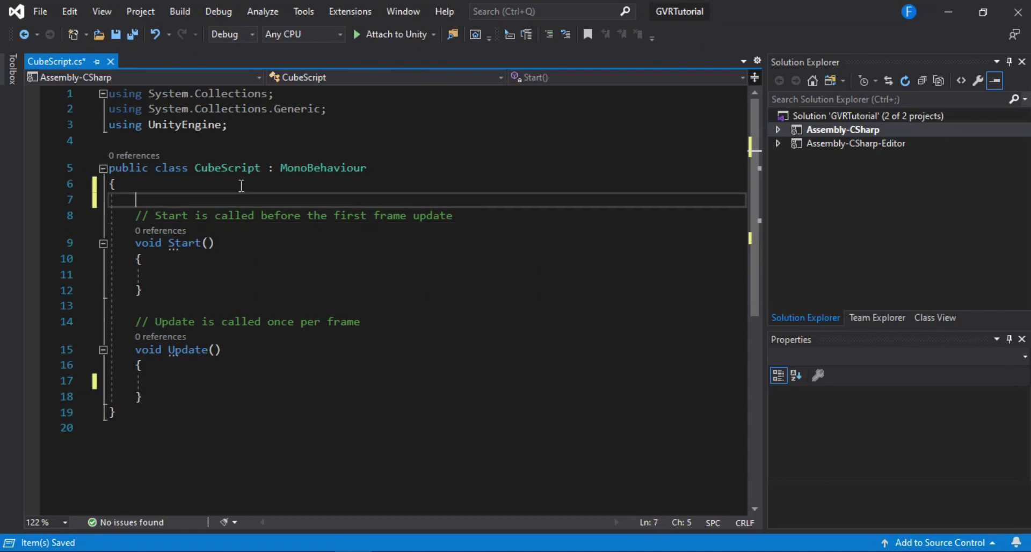
{"action": "key", "text": "Return"}
{"action": "key", "text": "Up"}
{"action": "type", "text": "boo"}
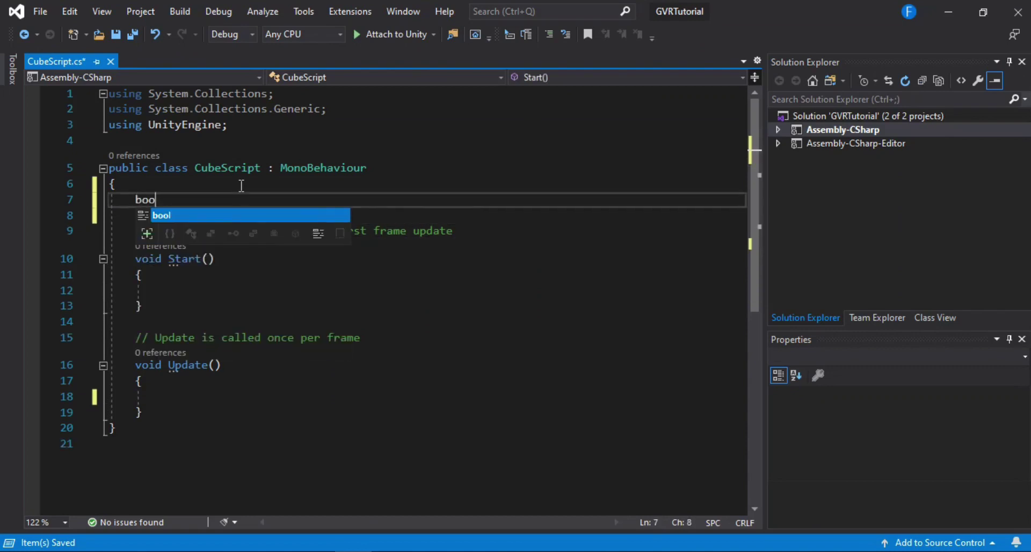
{"action": "type", "text": "l isPressed = false;"}
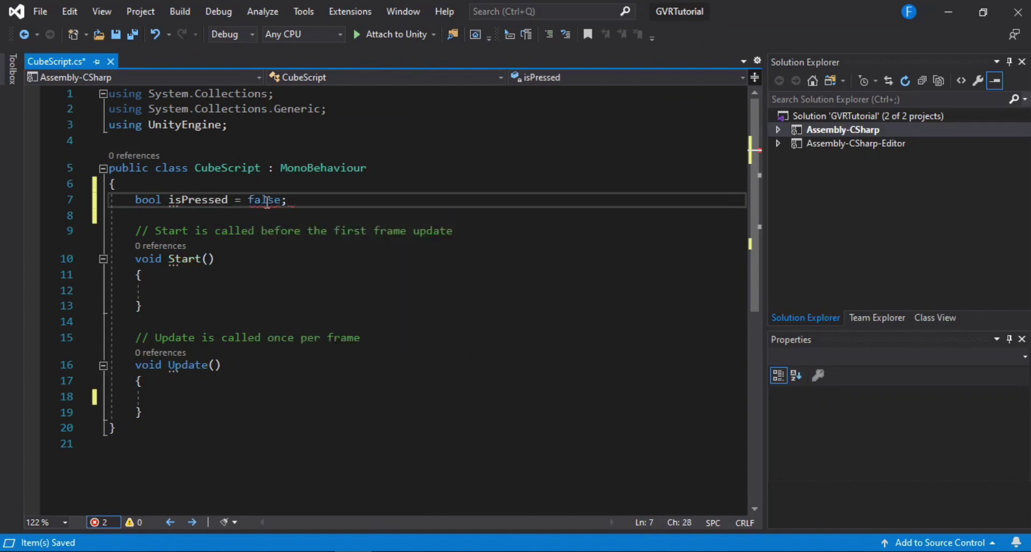
- Replace the Start method and its comment with an empty "public void clicked()" method
{"action": "left_click_drag", "start_coordinate": [133, 231], "coordinate": [162, 304]}
{"action": "key", "text": "Delete"}
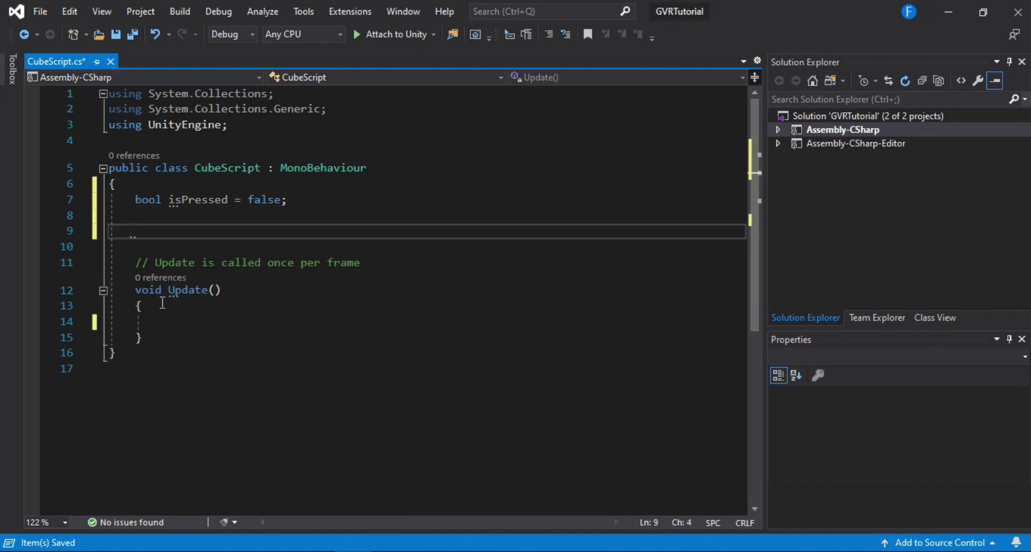
{"action": "key", "text": "Tab"}
{"action": "type", "text": "pub"}
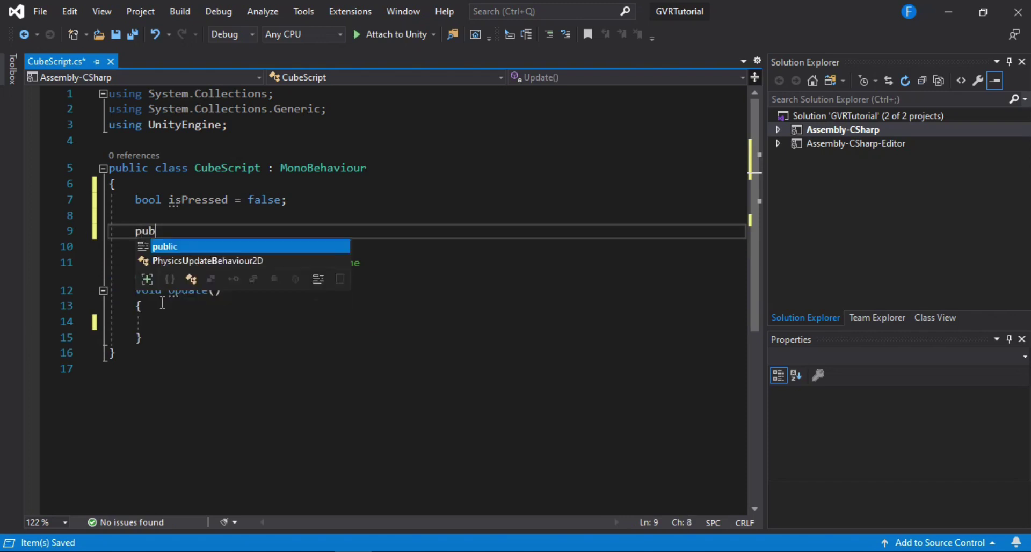
{"action": "type", "text": "lic void "}
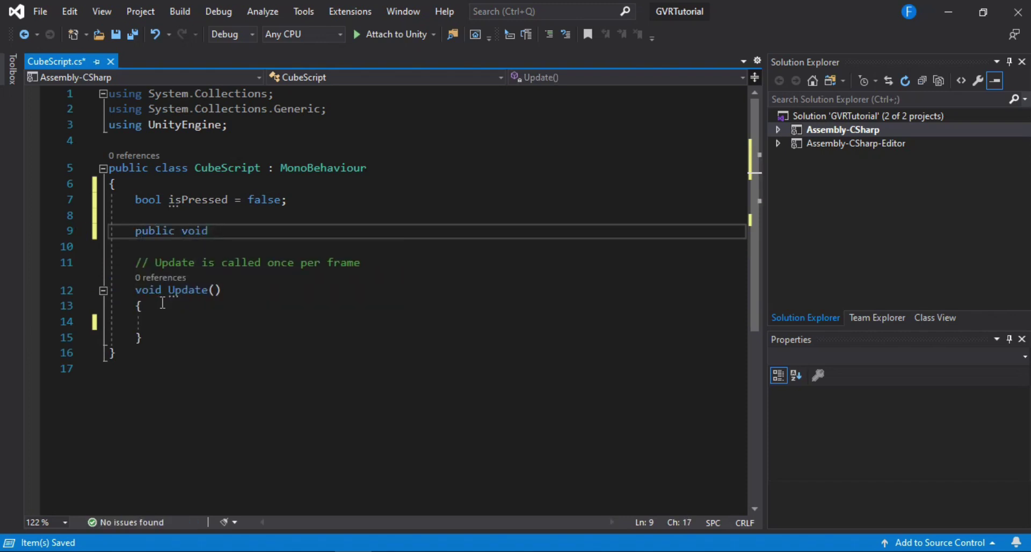
{"action": "type", "text": "clicked"}
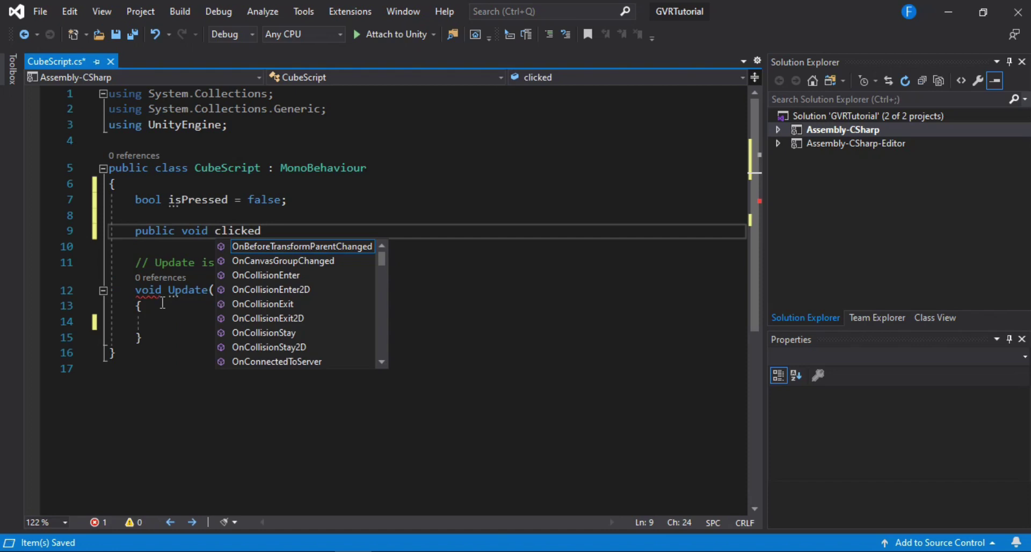
{"action": "type", "text": "()"}
{"action": "key", "text": "Return"}
{"action": "type", "text": "{"}
{"action": "key", "text": "Return"}
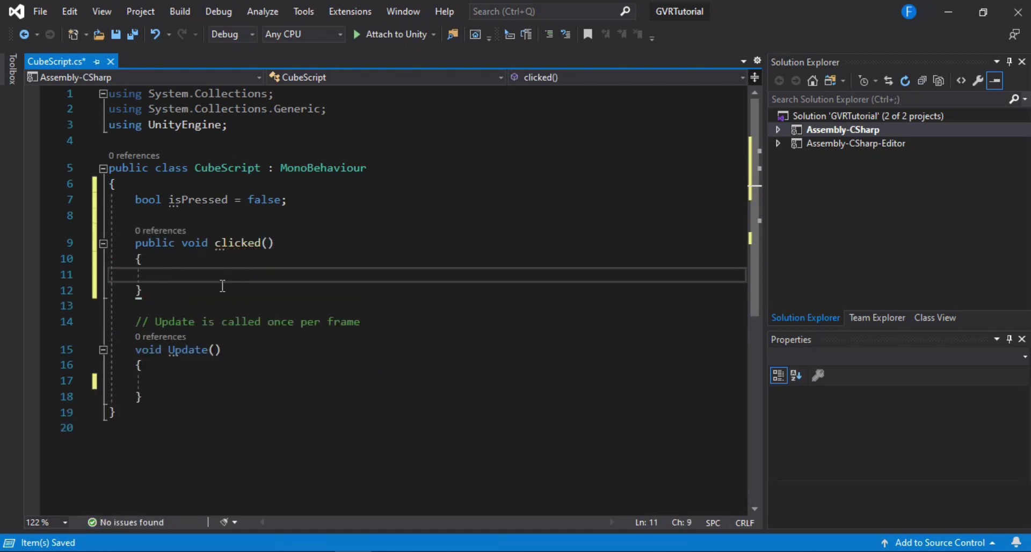
- Rename the clicked method to Pressed and add blank lines below its closing brace
{"action": "double_click", "coordinate": [240, 243]}
{"action": "type", "text": "Pressed"}
{"action": "left_click", "coordinate": [198, 290]}
{"action": "key", "text": "Return"}
{"action": "key", "text": "Return"}
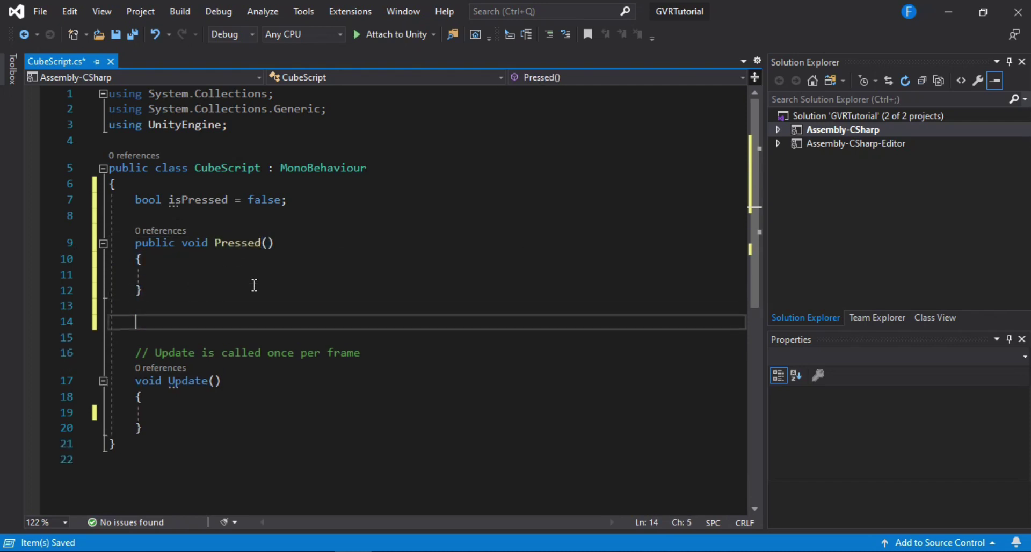
- Duplicate the empty Pressed method below itself, name the copy released and change the original's name to lowercase pressed
{"action": "left_click_drag", "start_coordinate": [136, 243], "coordinate": [151, 288]}
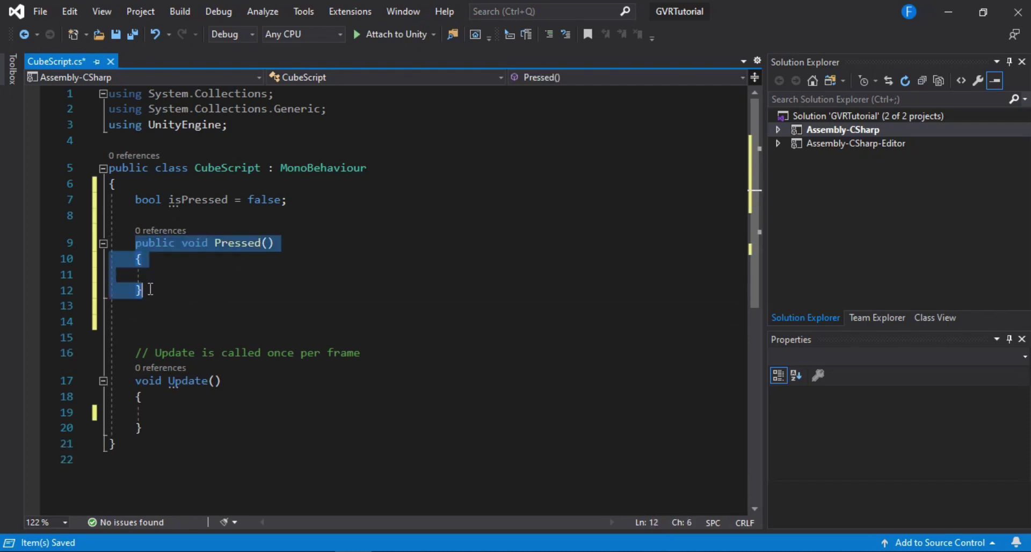
{"action": "key", "text": "ctrl+c"}
{"action": "left_click", "coordinate": [161, 309]}
{"action": "key", "text": "Return"}
{"action": "key", "text": "ctrl+v"}
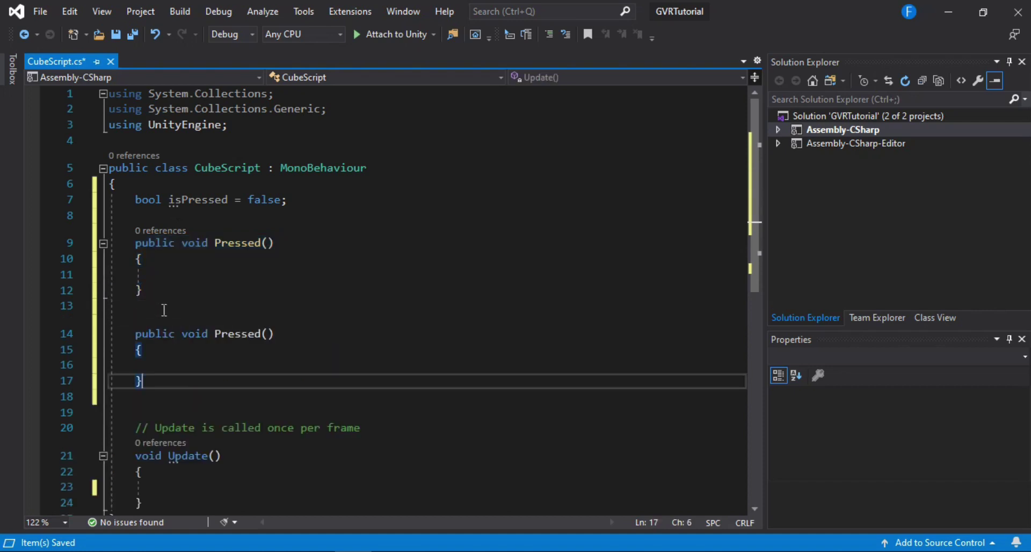
{"action": "double_click", "coordinate": [235, 333]}
{"action": "type", "text": "rel"}
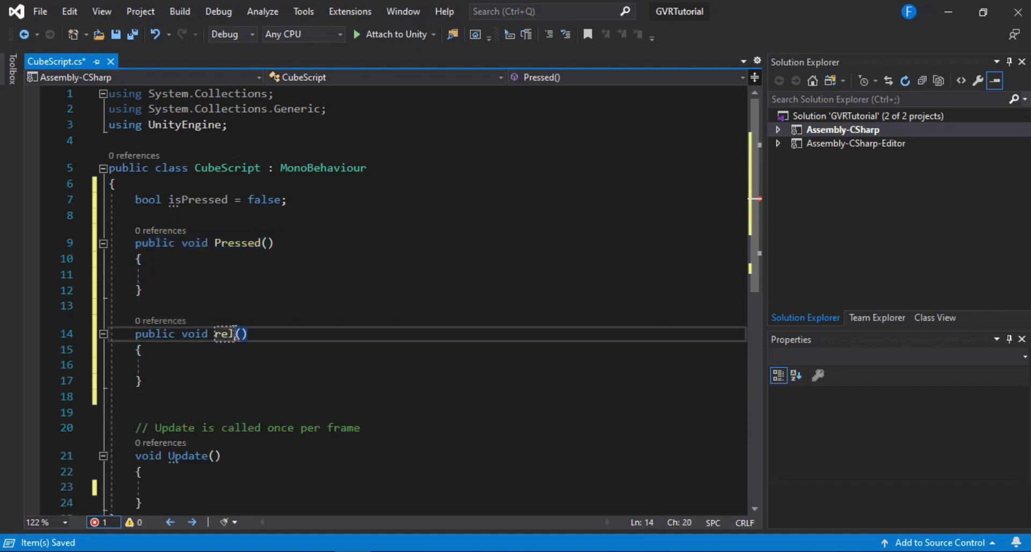
{"action": "type", "text": "eased"}
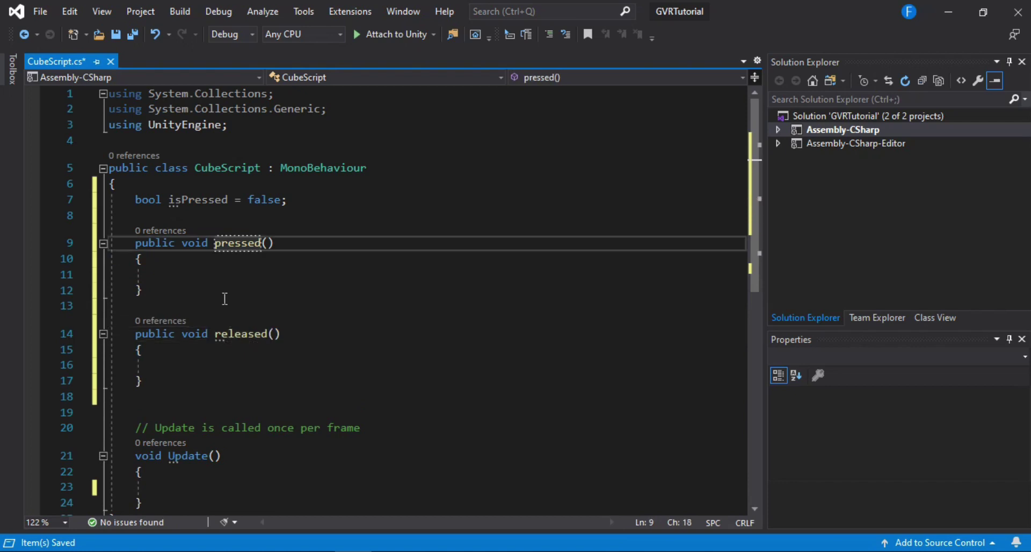
{"action": "left_click", "coordinate": [224, 298]}
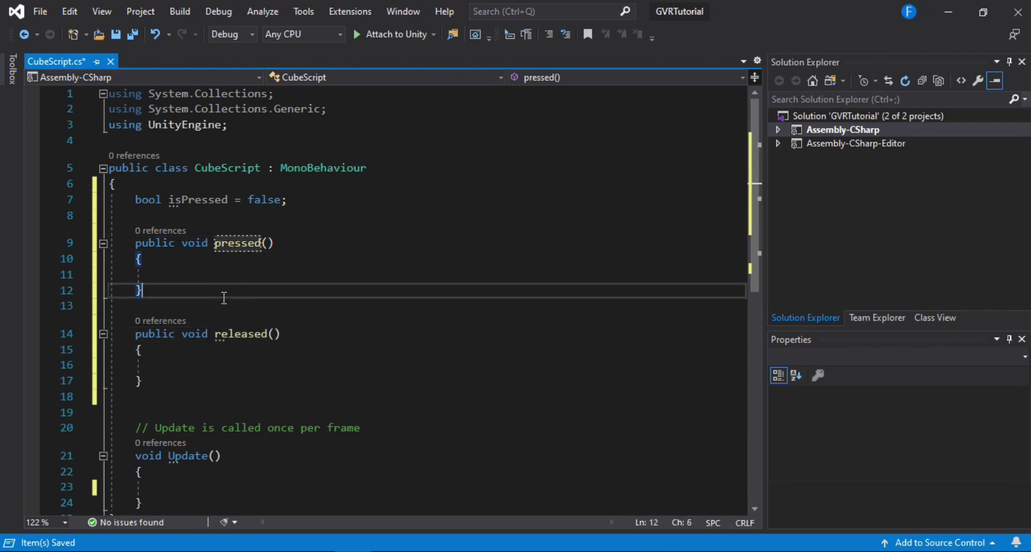
- Add the statement "isPressed = true;" to the body of the pressed method
{"action": "left_click", "coordinate": [194, 274]}
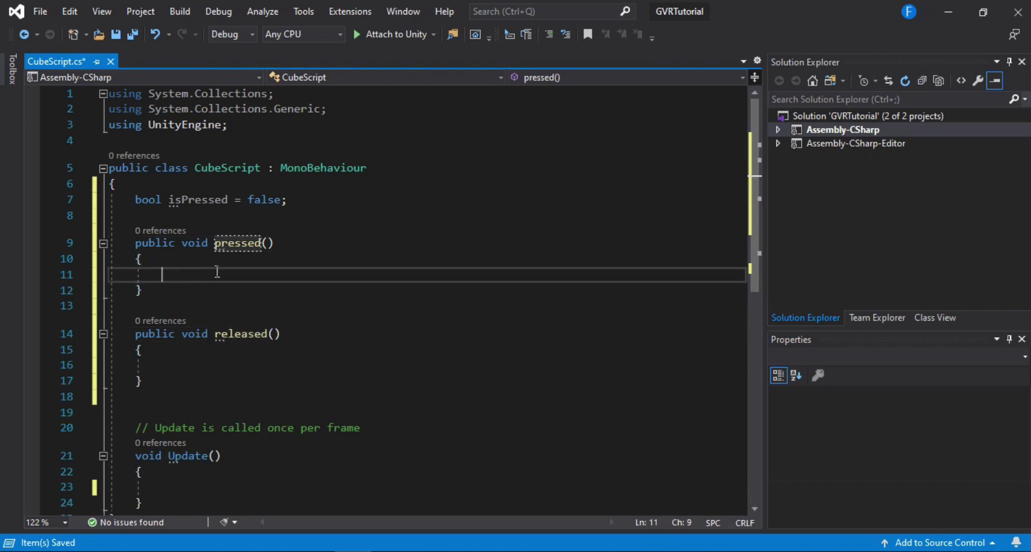
{"action": "type", "text": "ispre"}
{"action": "key", "text": "Tab"}
{"action": "type", "text": "= true;"}
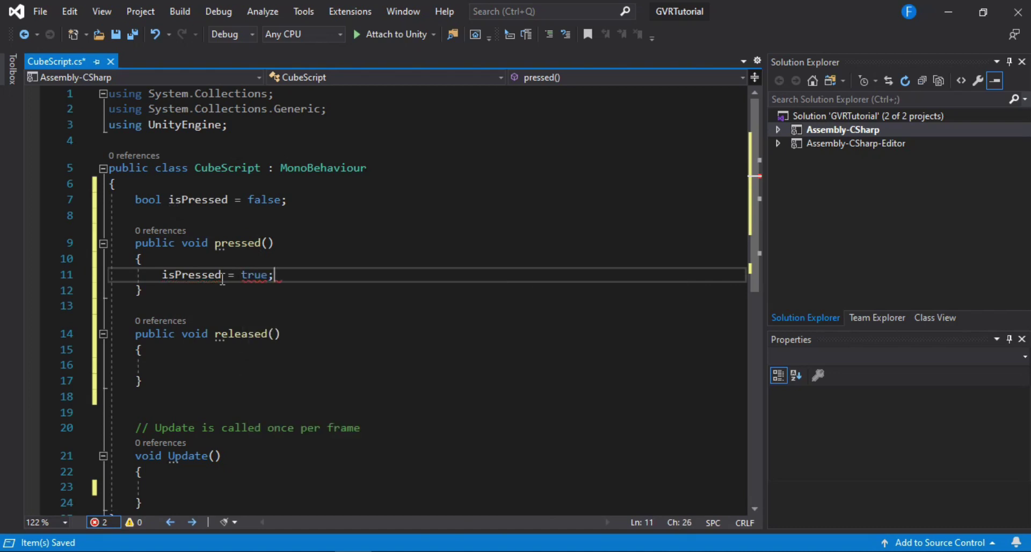
- Add the statement "isPressed = false;" to the body of the released method
{"action": "left_click", "coordinate": [193, 371]}
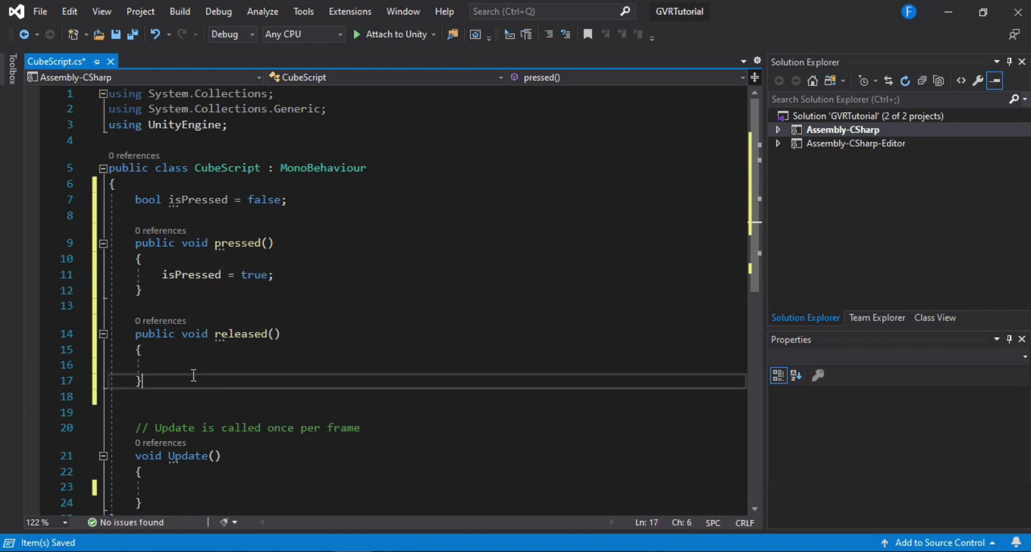
{"action": "type", "text": "is"}
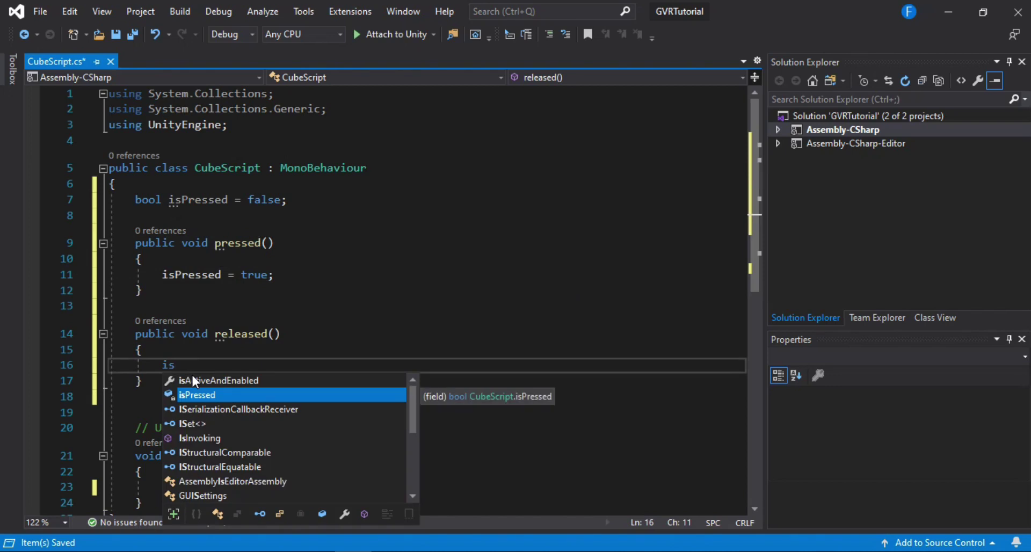
{"action": "key", "text": "Tab"}
{"action": "type", "text": "= "}
{"action": "type", "text": "= false;"}
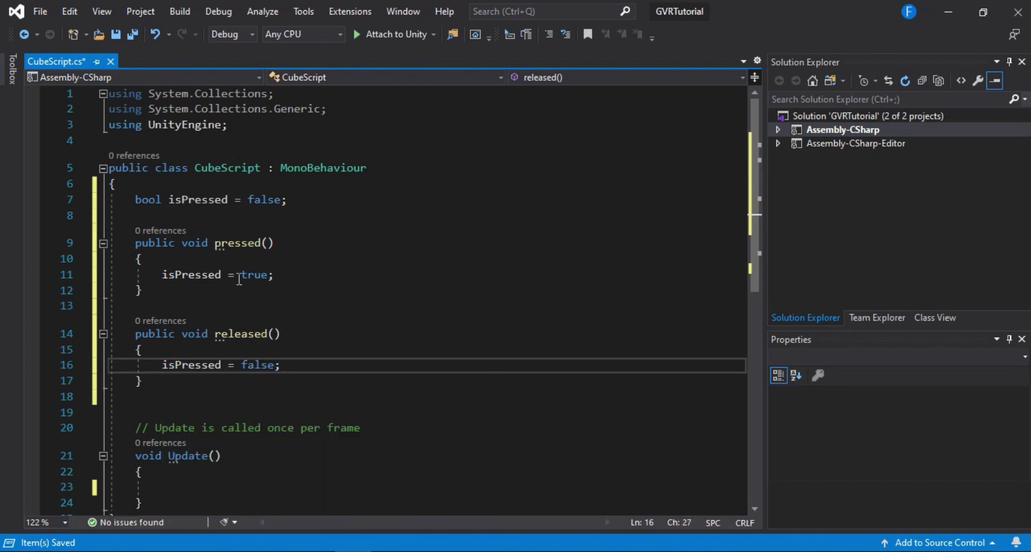
- Add an empty "if(isPressed)" block with braces inside the Update method
{"action": "left_click", "coordinate": [292, 199]}
{"action": "scroll", "coordinate": [228, 289], "scroll_direction": "down", "scroll_amount": 3}
{"action": "left_click", "coordinate": [205, 353]}
{"action": "type", "text": "if("}
{"action": "type", "text": "isPressed)"}
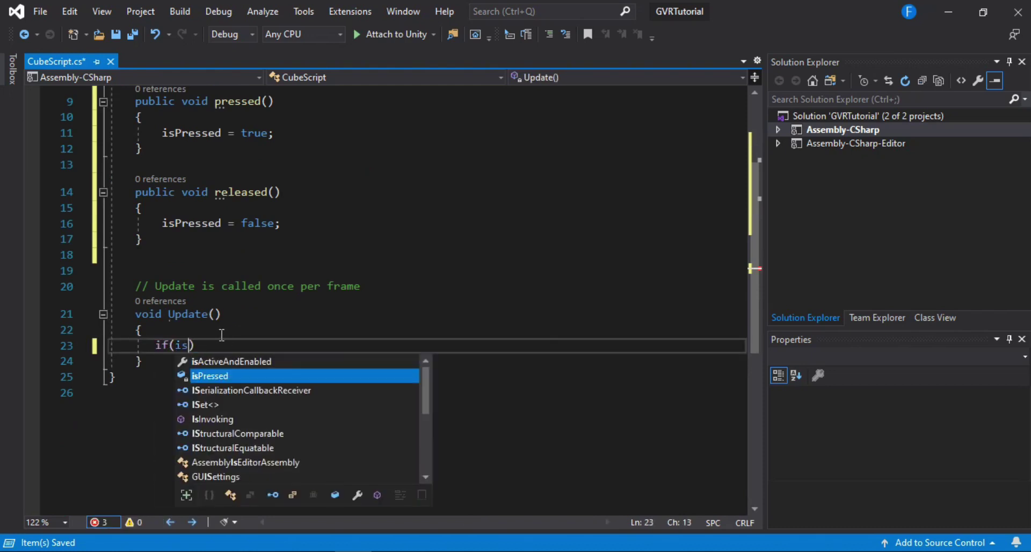
{"action": "key", "text": "Return"}
{"action": "type", "text": "{"}
{"action": "key", "text": "Return"}
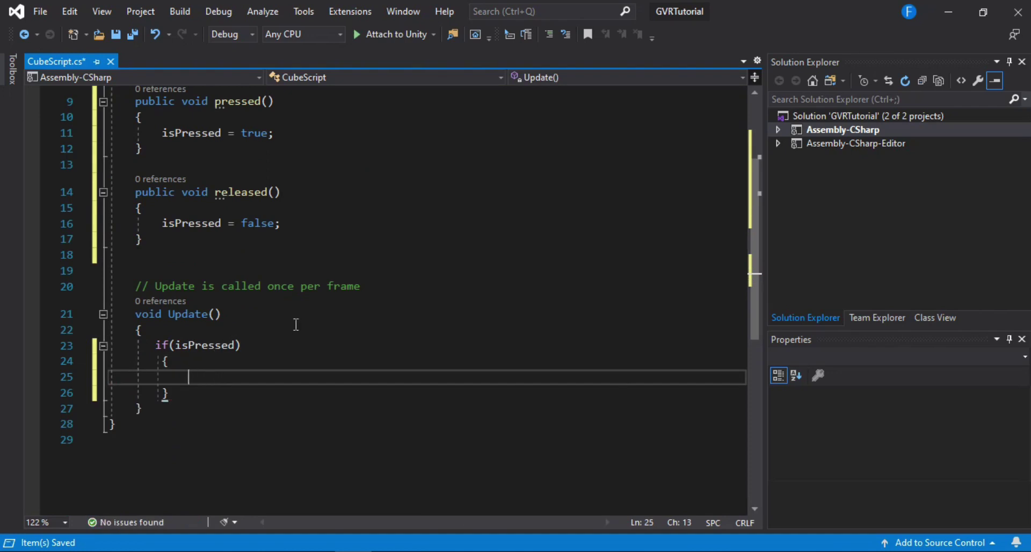
- Inside the if block, start a rotation call with "transform.Rotate(Vector3.up * " as its first factor
{"action": "type", "text": "trans"}
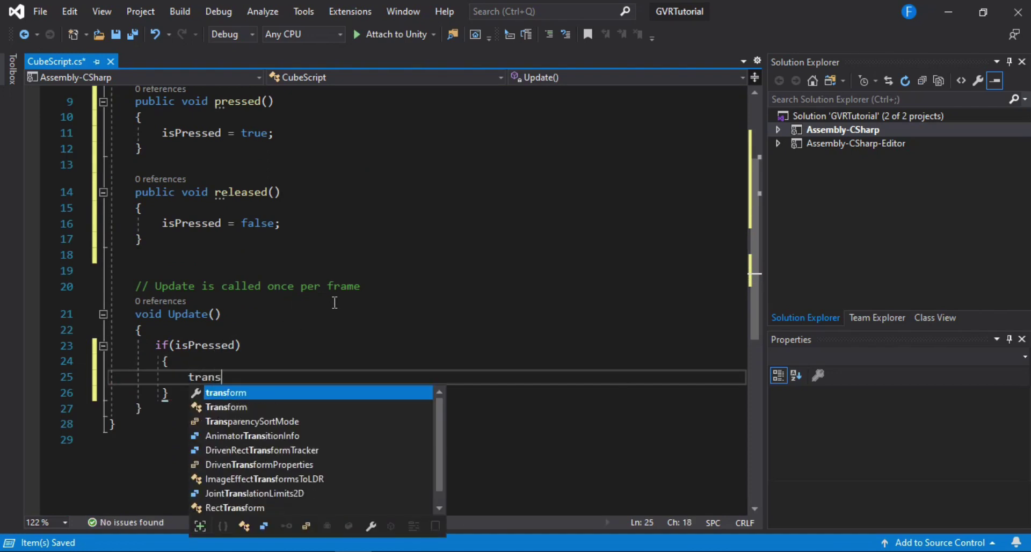
{"action": "type", "text": "form.ro"}
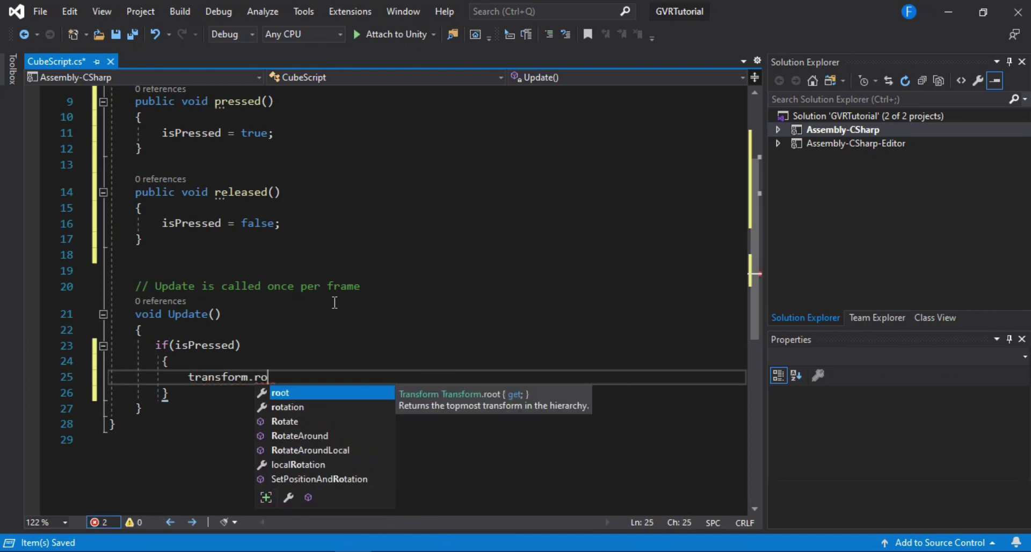
{"action": "key", "text": "Down"}
{"action": "key", "text": "Down"}
{"action": "key", "text": "Tab"}
{"action": "type", "text": "("}
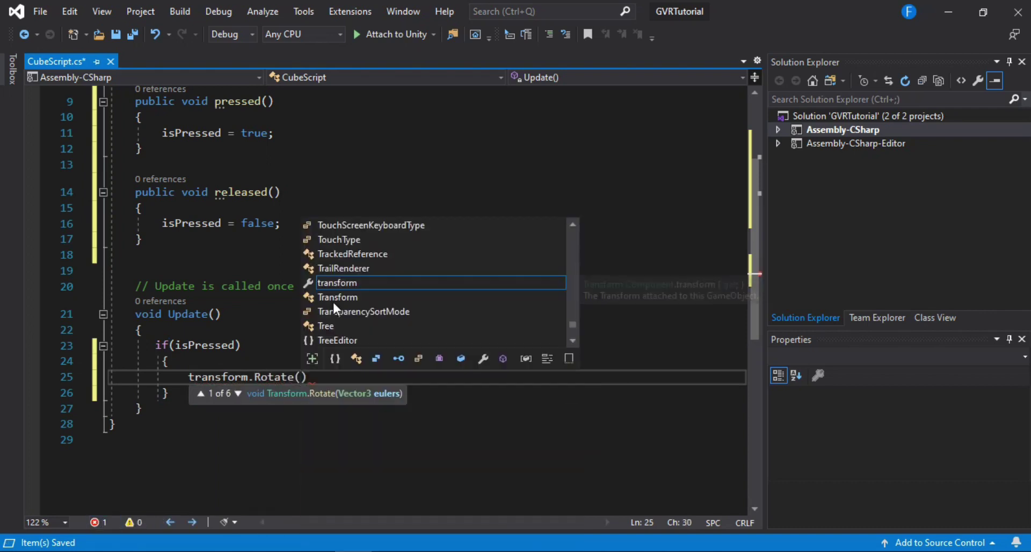
{"action": "type", "text": "vec"}
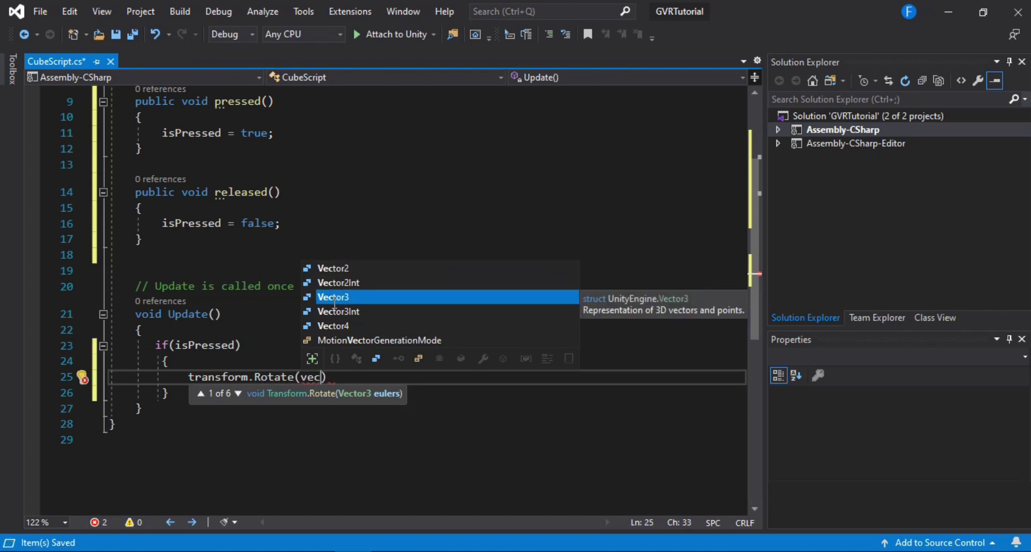
{"action": "type", "text": ".up "}
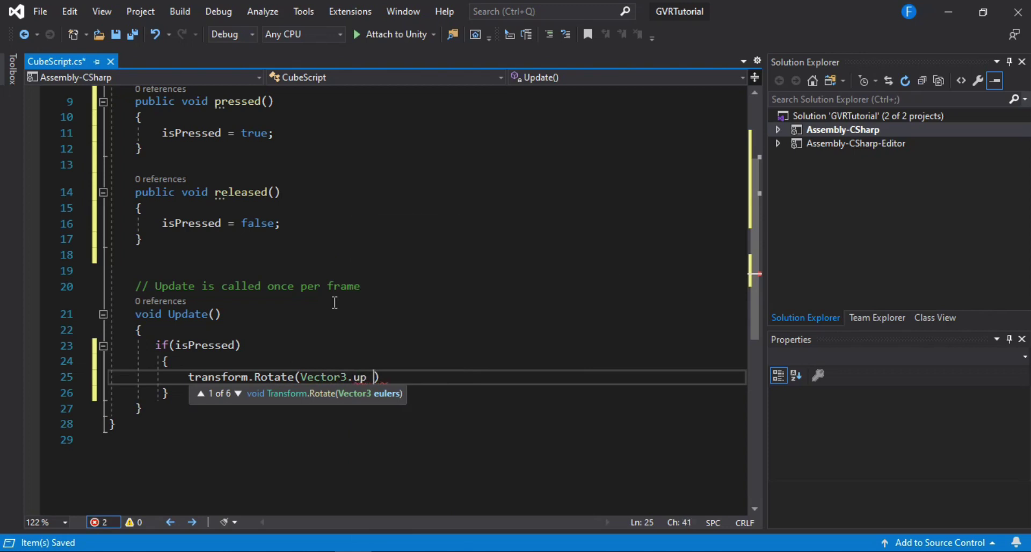
{"action": "type", "text": "*"}
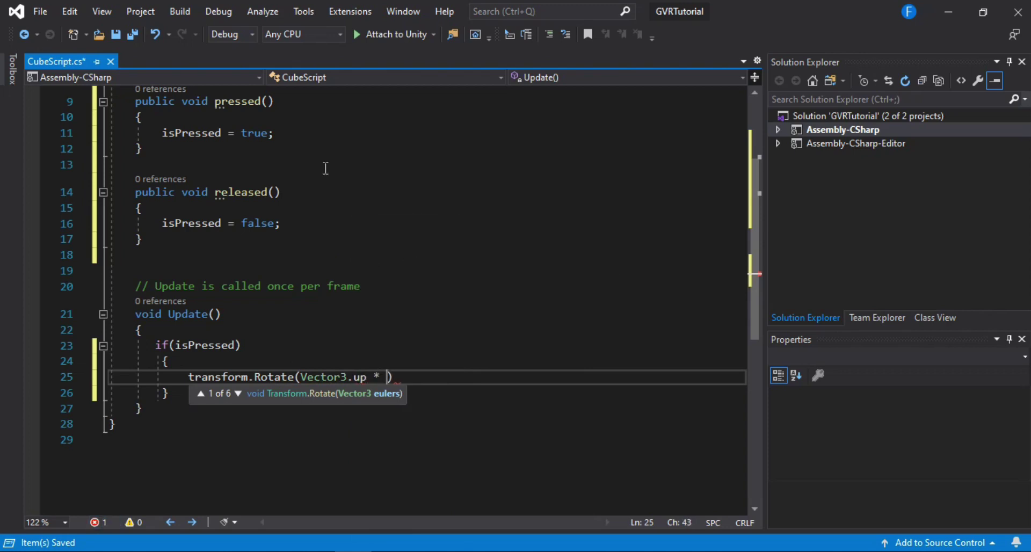
- Declare the field "public float rotSpeed;" below the isPressed field
{"action": "scroll", "coordinate": [317, 159], "scroll_direction": "up", "scroll_amount": 3}
{"action": "left_click", "coordinate": [304, 207]}
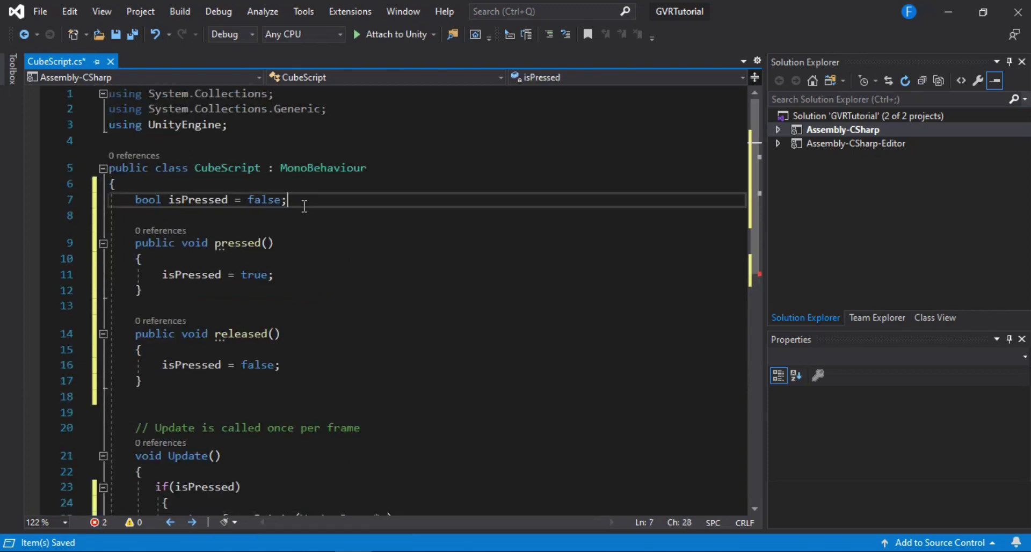
{"action": "key", "text": "Return"}
{"action": "key", "text": "Return"}
{"action": "type", "text": "public flo"}
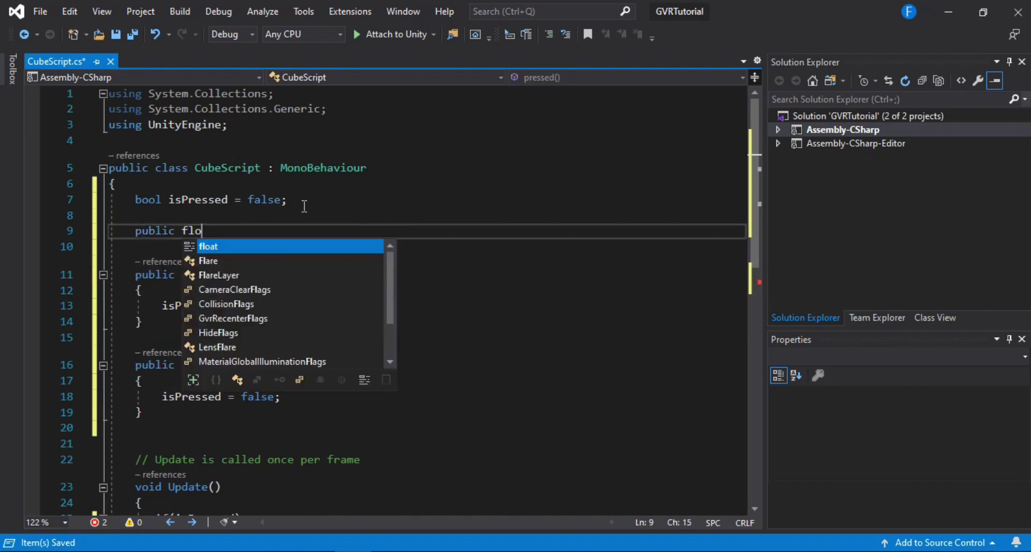
{"action": "type", "text": "at rotSpeed;"}
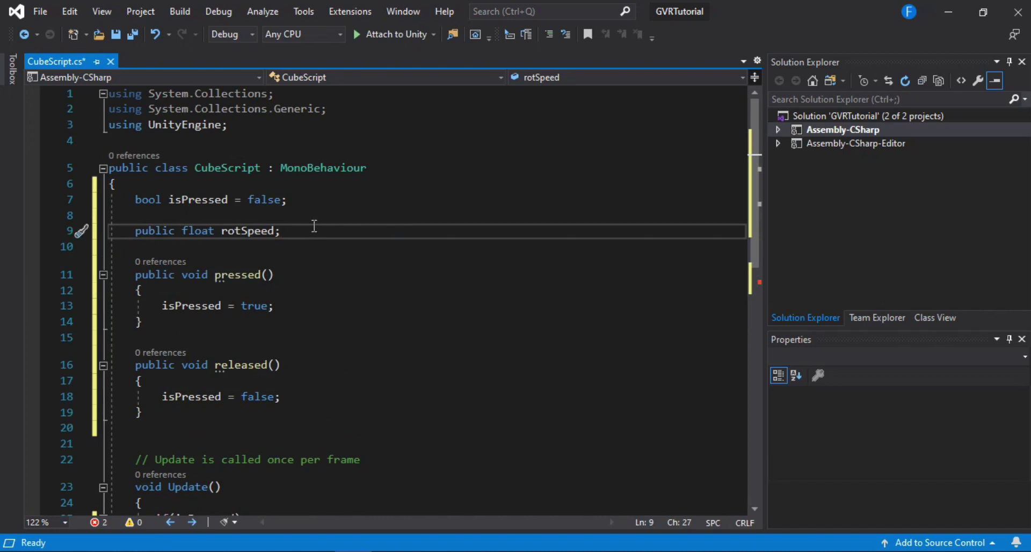
- Complete the call as "transform.Rotate(Vector3.up * rotSpeed * Time.deltaTime);" and save CubeScript
{"action": "scroll", "coordinate": [314, 226], "scroll_direction": "down", "scroll_amount": 3}
{"action": "left_click", "coordinate": [384, 408]}
{"action": "type", "text": "rotSpeed"}
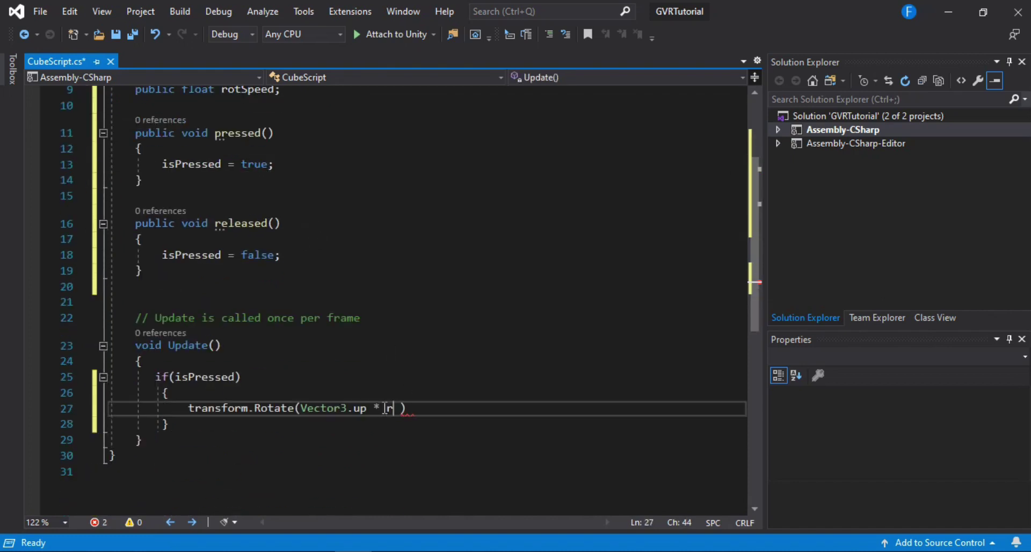
{"action": "type", "text": " * time.de"}
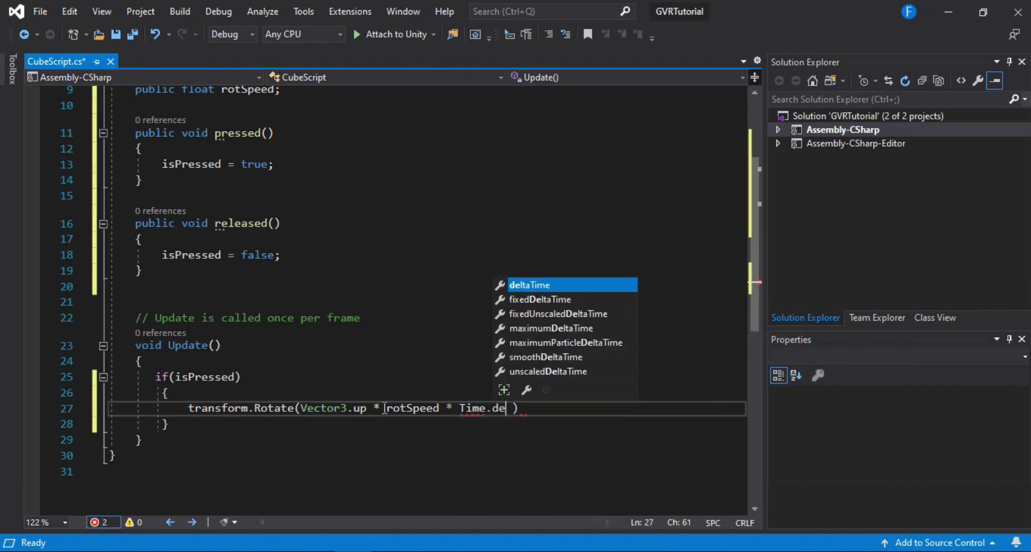
{"action": "key", "text": "Tab"}
{"action": "key", "text": "Right"}
{"action": "type", "text": ");"}
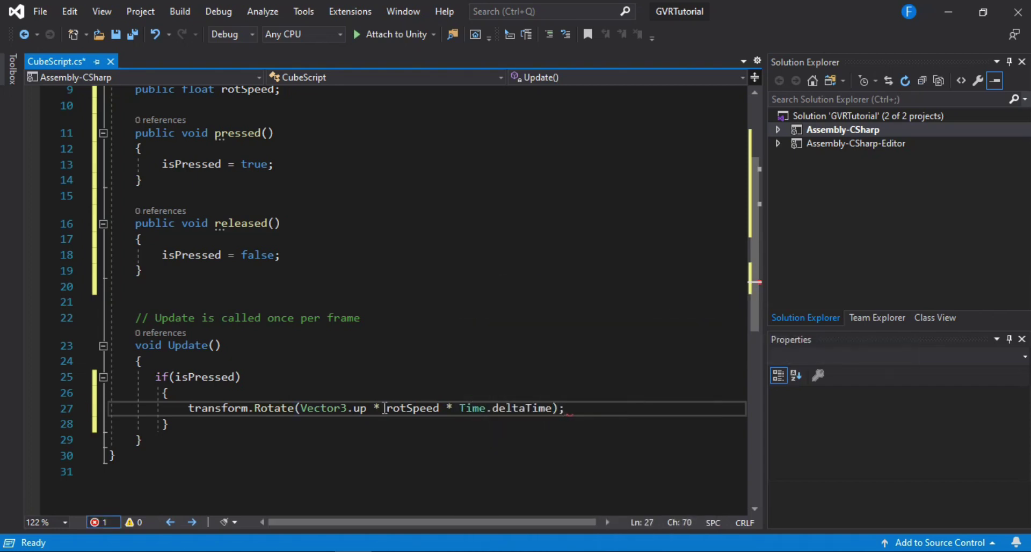
{"action": "key", "text": "ctrl+s"}
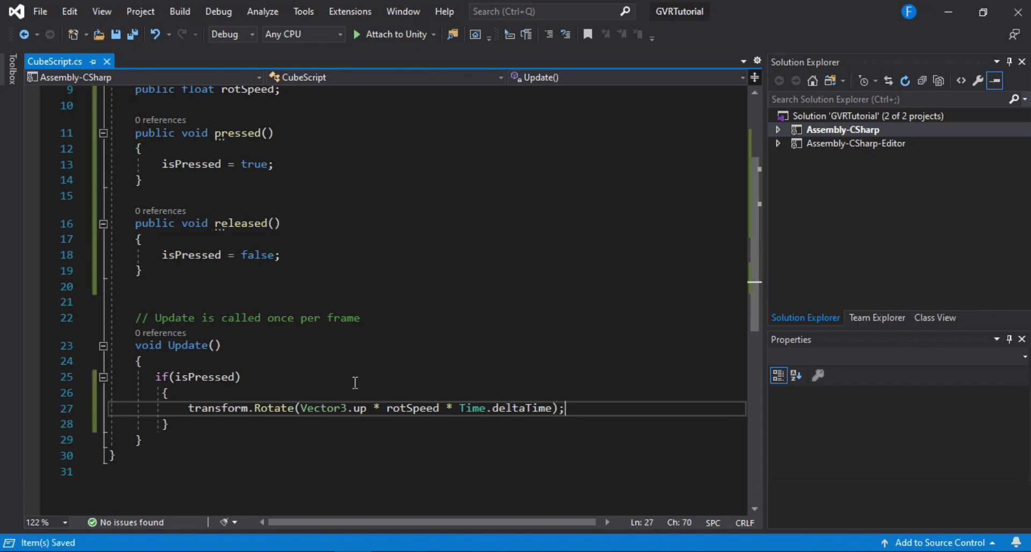
- Switch to Unity and set the Cube Script component's Rot Speed to 60
{"action": "left_click", "coordinate": [318, 551]}
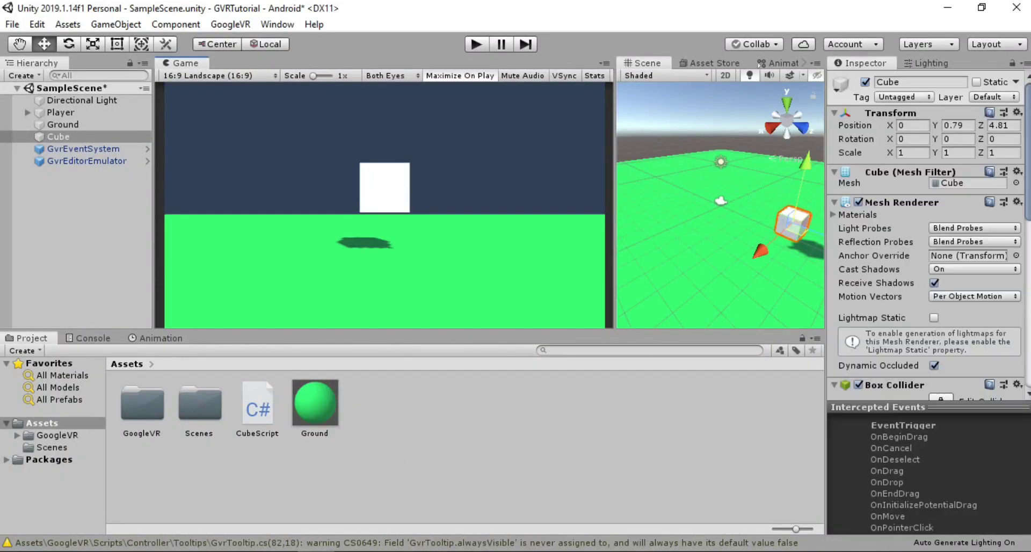
{"action": "scroll", "coordinate": [926, 236], "scroll_direction": "down", "scroll_amount": 10}
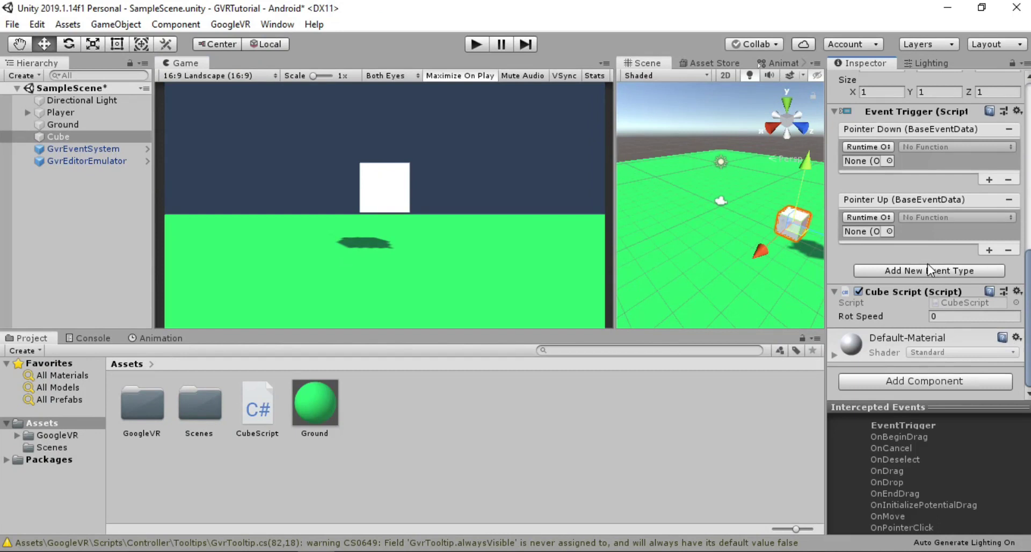
{"action": "left_click", "coordinate": [945, 316]}
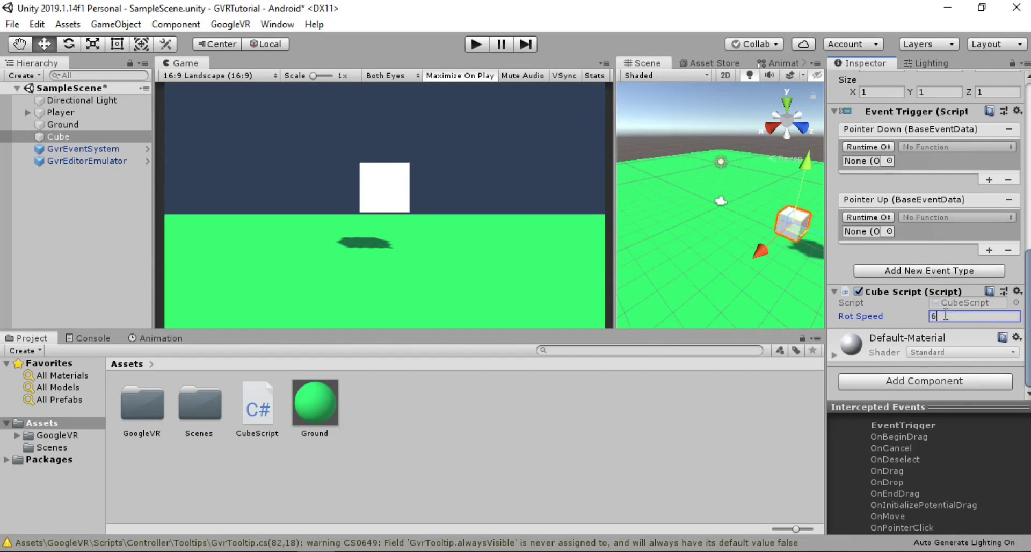
- Assign the Cube's CubeScript component as the target object of the Pointer Up and Pointer Down callbacks
{"action": "left_click_drag", "start_coordinate": [901, 290], "coordinate": [862, 230]}
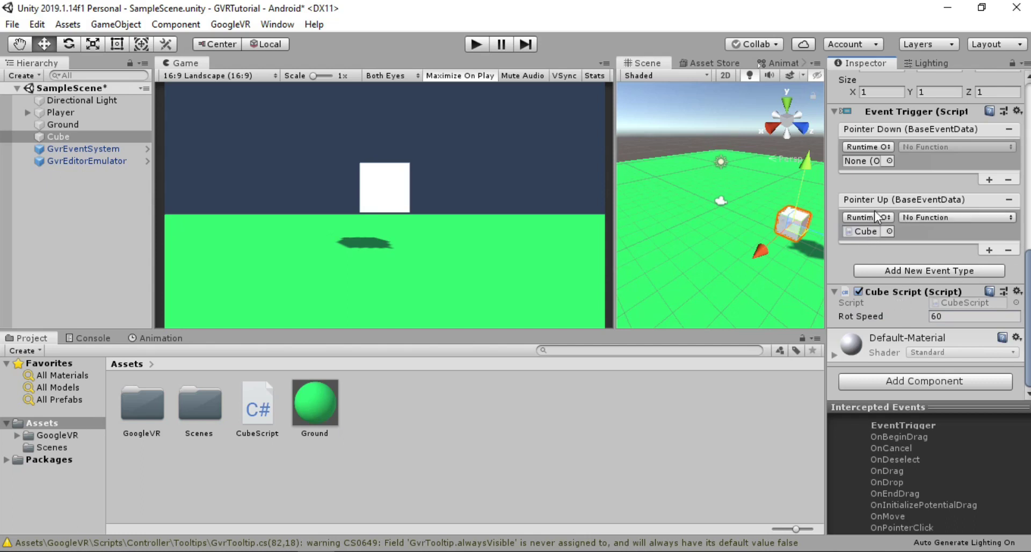
{"action": "left_click_drag", "start_coordinate": [893, 290], "coordinate": [864, 164]}
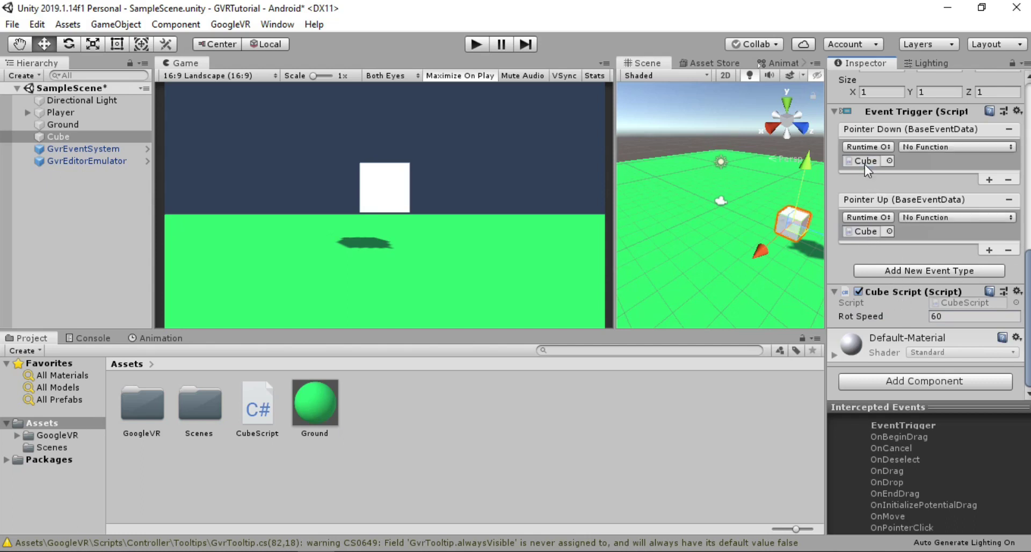
- Assign CubeScript.pressed to the Pointer Down event and CubeScript.released to the Pointer Up event, and play-test the scene
{"action": "left_click", "coordinate": [936, 146]}
{"action": "mouse_move", "coordinate": [943, 286]}
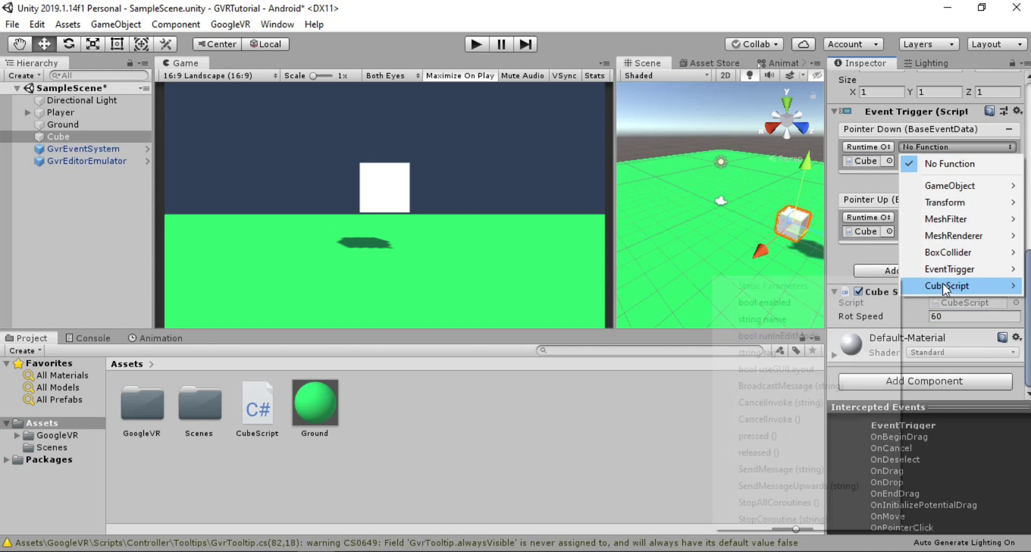
{"action": "left_click", "coordinate": [776, 437]}
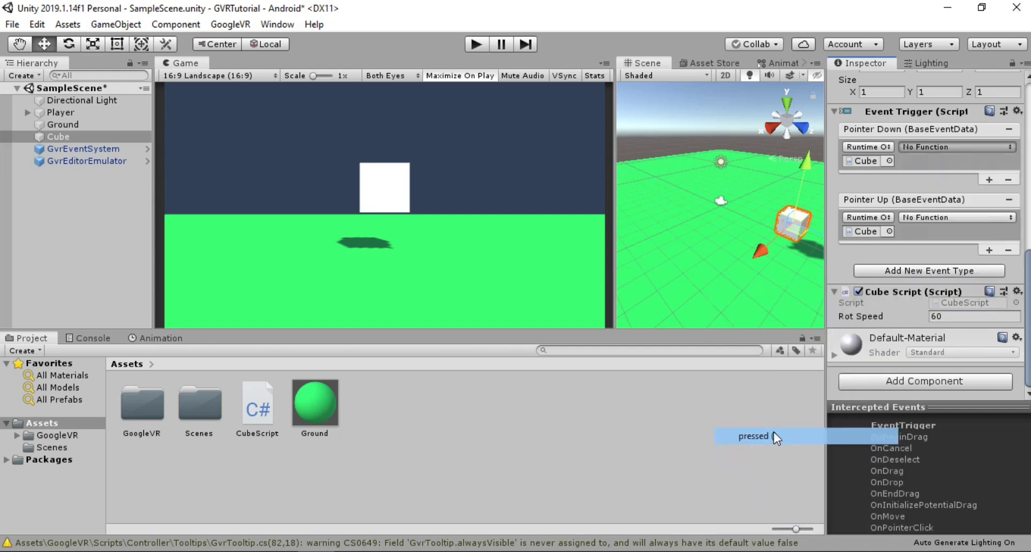
{"action": "left_click", "coordinate": [938, 217]}
{"action": "mouse_move", "coordinate": [949, 359]}
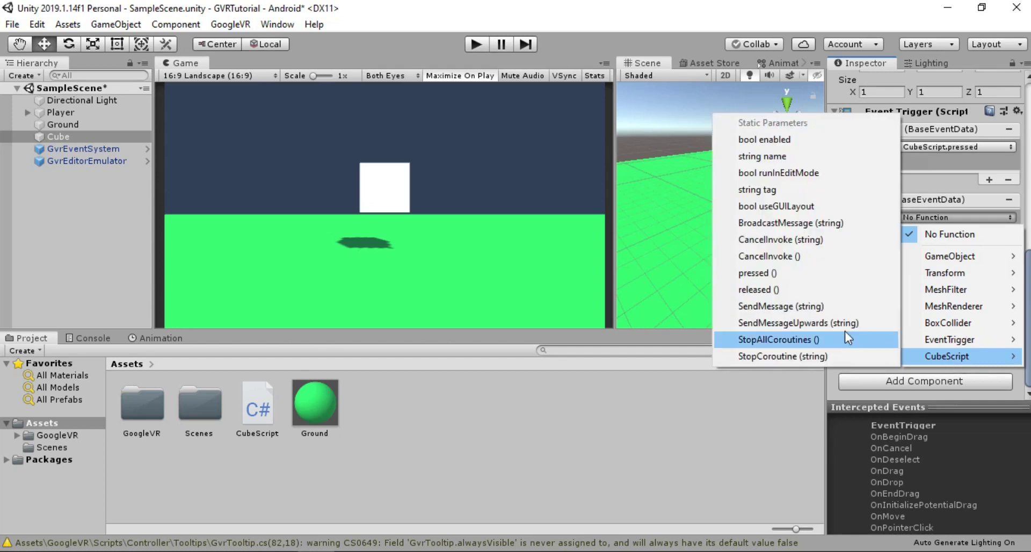
{"action": "left_click", "coordinate": [775, 291]}
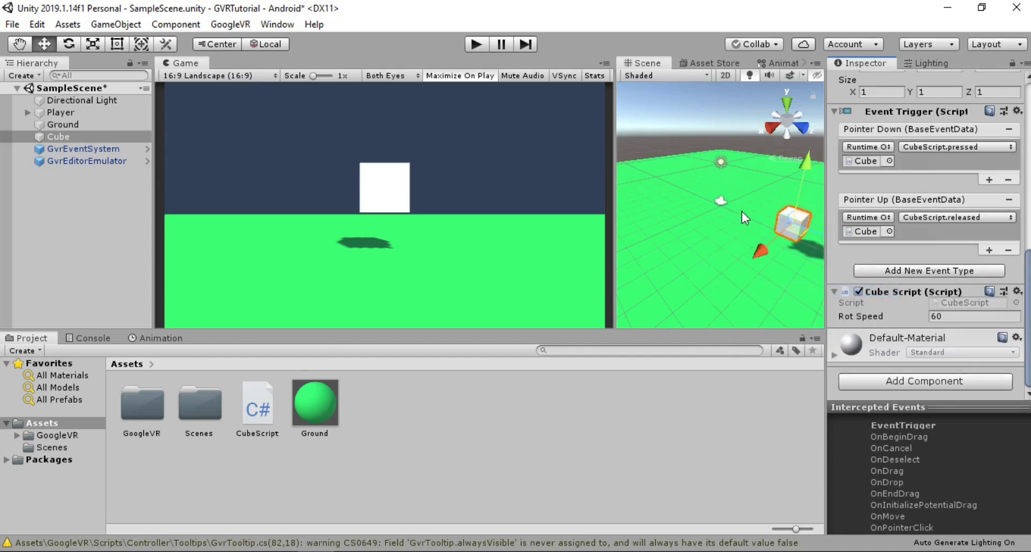
{"action": "left_click", "coordinate": [476, 45]}
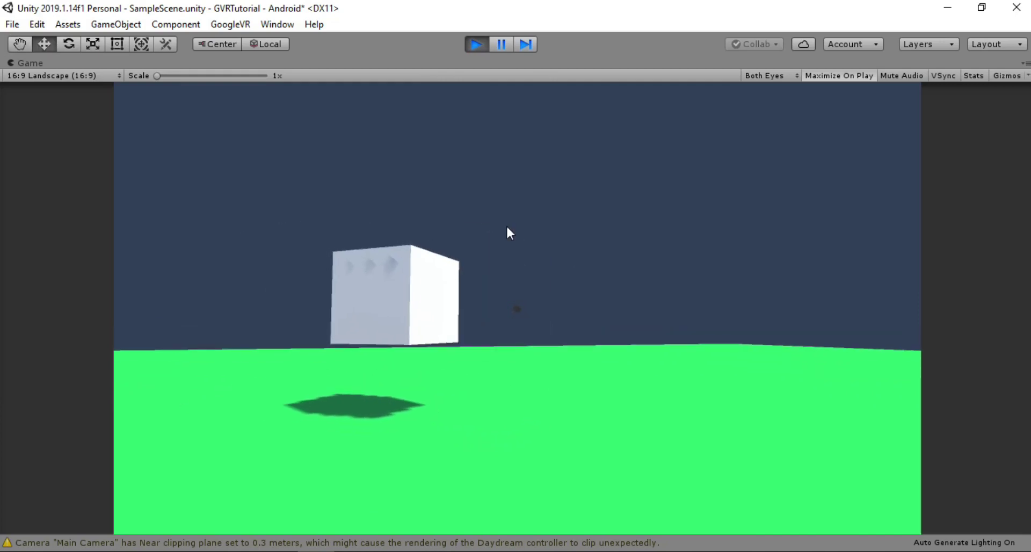
{"action": "left_click", "coordinate": [475, 44]}
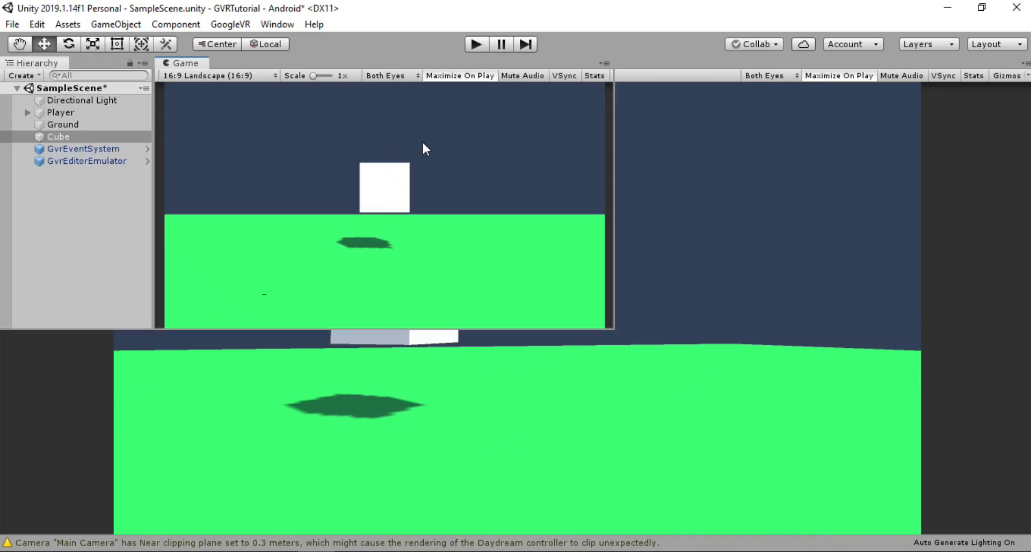
- Switch to Visual Studio and add "GetComponent<Renderer>().material.color = Color.yellow;" below isPressed = true in the pressed() method
{"action": "left_click", "coordinate": [353, 551]}
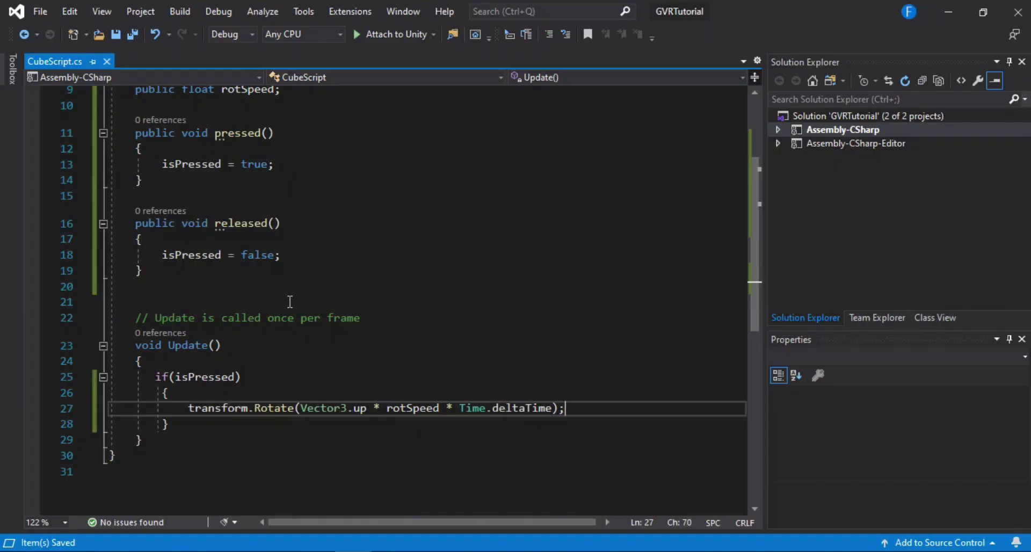
{"action": "left_click", "coordinate": [286, 165]}
{"action": "key", "text": "Return"}
{"action": "type", "text": "GetComponent"}
{"action": "type", "text": "<re"}
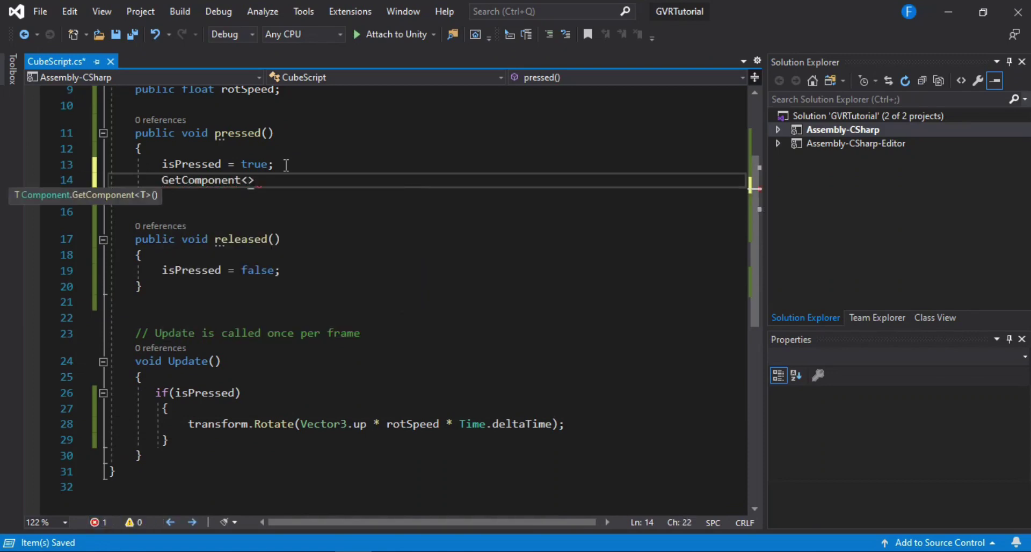
{"action": "type", "text": "nderer>()"}
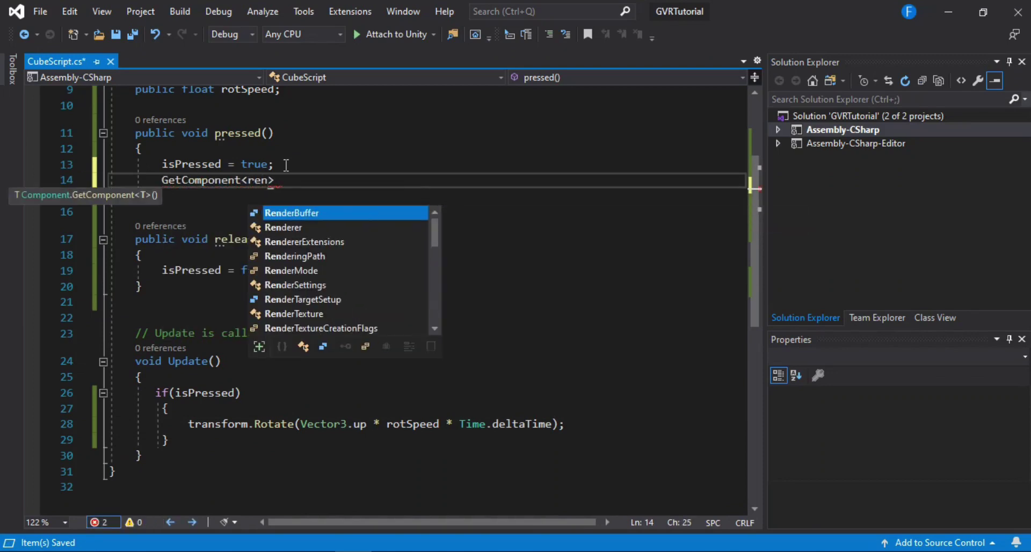
{"action": "type", "text": "."}
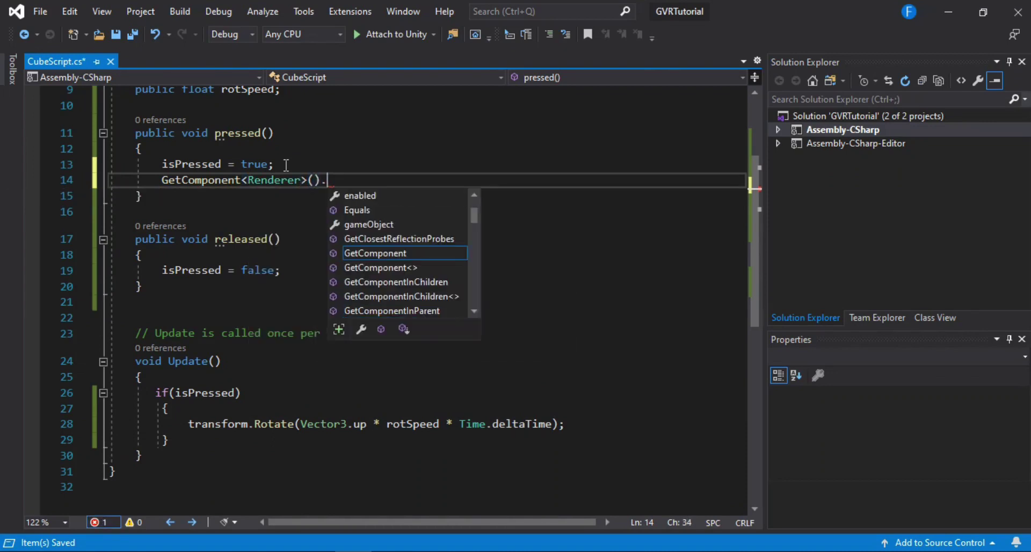
{"action": "type", "text": "material.co"}
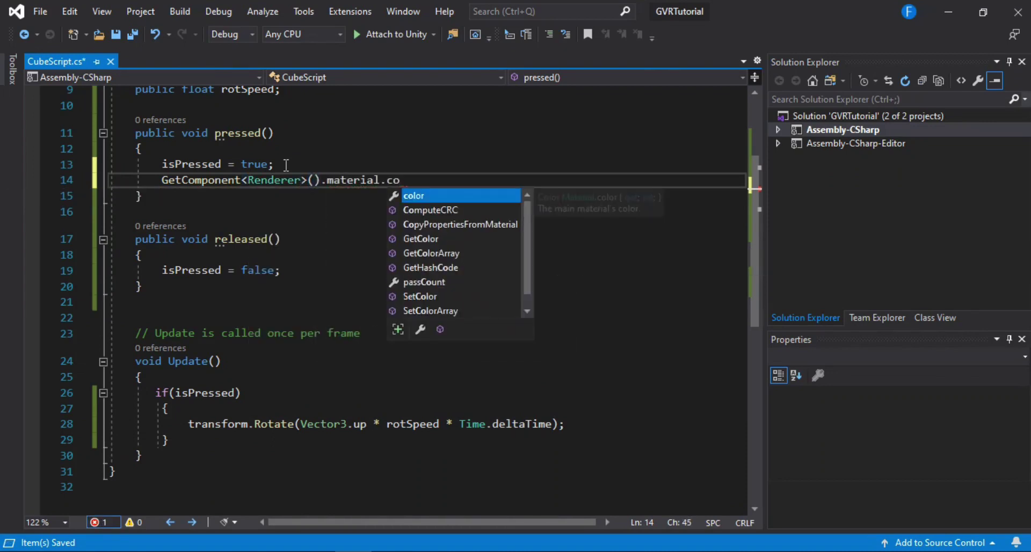
{"action": "type", "text": "lor = Color.gre"}
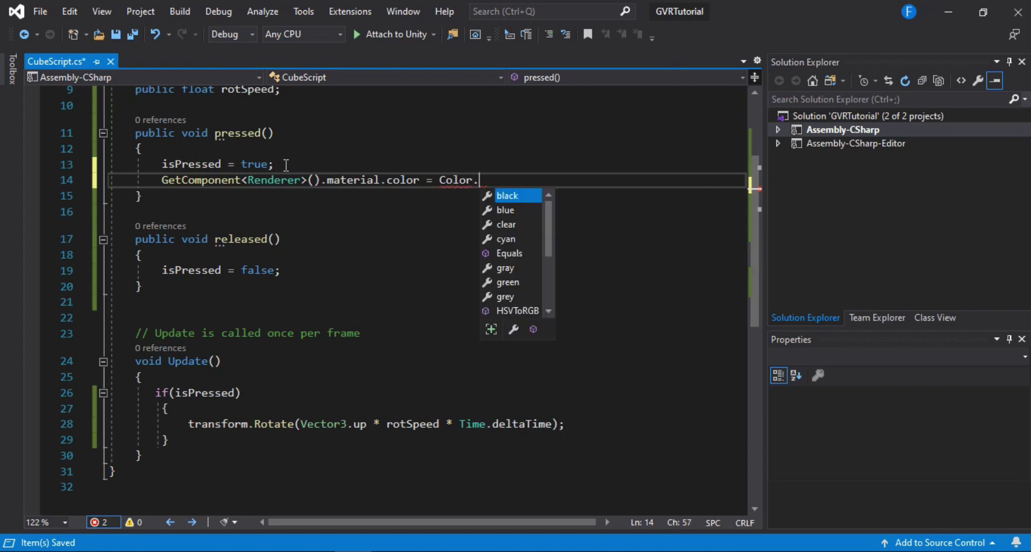
{"action": "key", "text": "BackSpace"}
{"action": "key", "text": "BackSpace"}
{"action": "key", "text": "BackSpace"}
{"action": "type", "text": "yellow"}
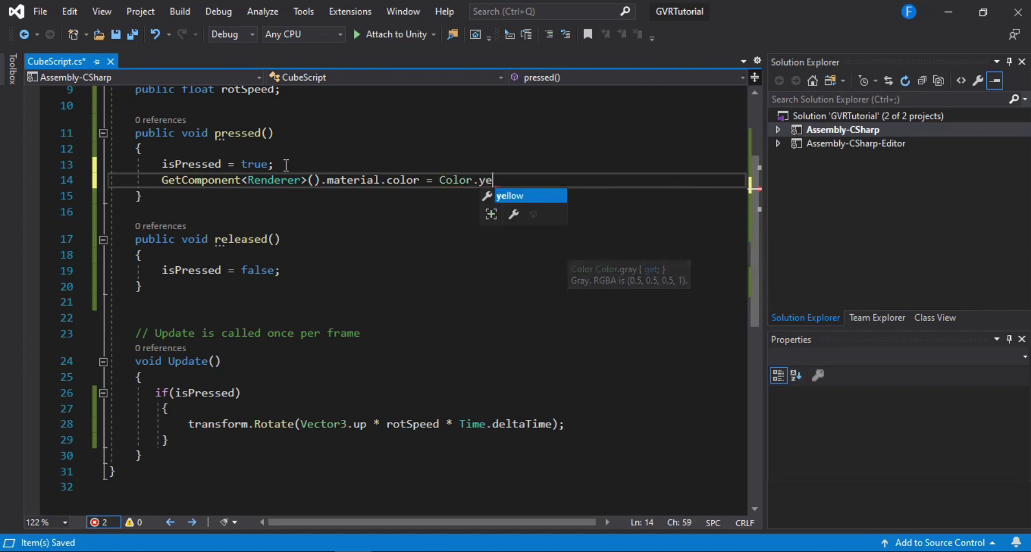
{"action": "key", "text": "Tab"}
- Copy the color line into released() below isPressed = false, change its color to Color.white, and save CubeScript
{"action": "left_click_drag", "start_coordinate": [163, 181], "coordinate": [509, 194]}
{"action": "key", "text": "ctrl+c"}
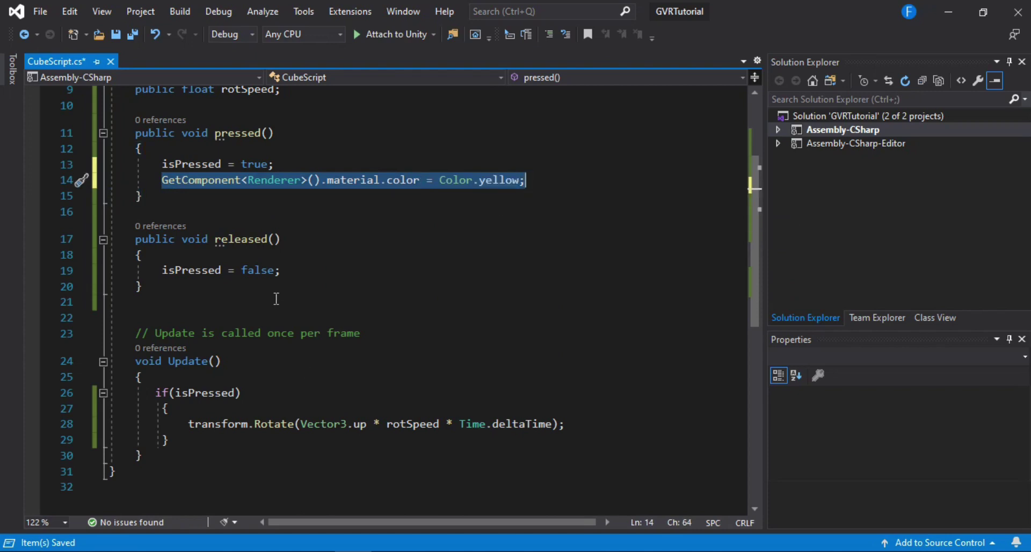
{"action": "left_click", "coordinate": [306, 270]}
{"action": "key", "text": "Return"}
{"action": "key", "text": "ctrl+v"}
{"action": "left_click", "coordinate": [501, 286]}
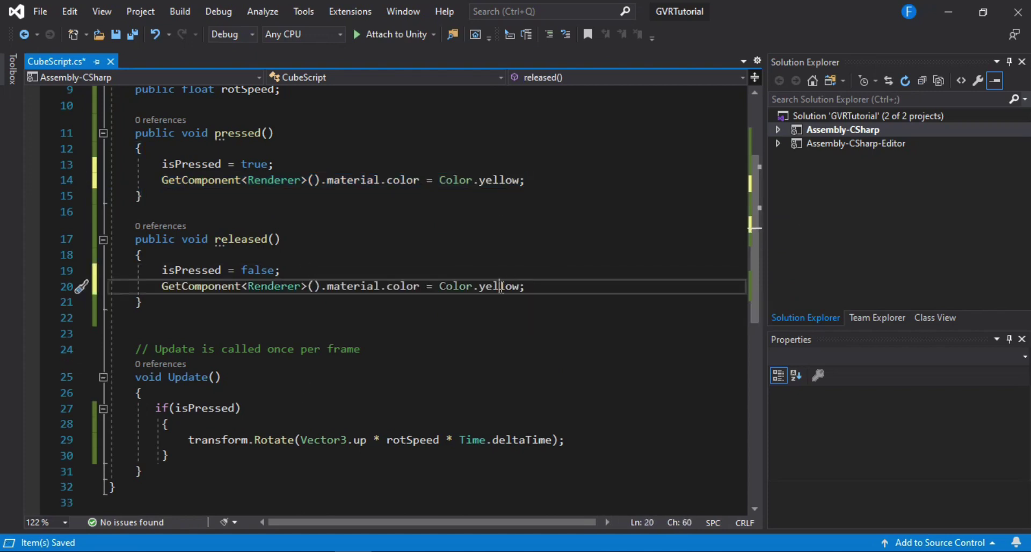
{"action": "type", "text": "whi"}
{"action": "double_click", "coordinate": [500, 287]}
{"action": "type", "text": "white"}
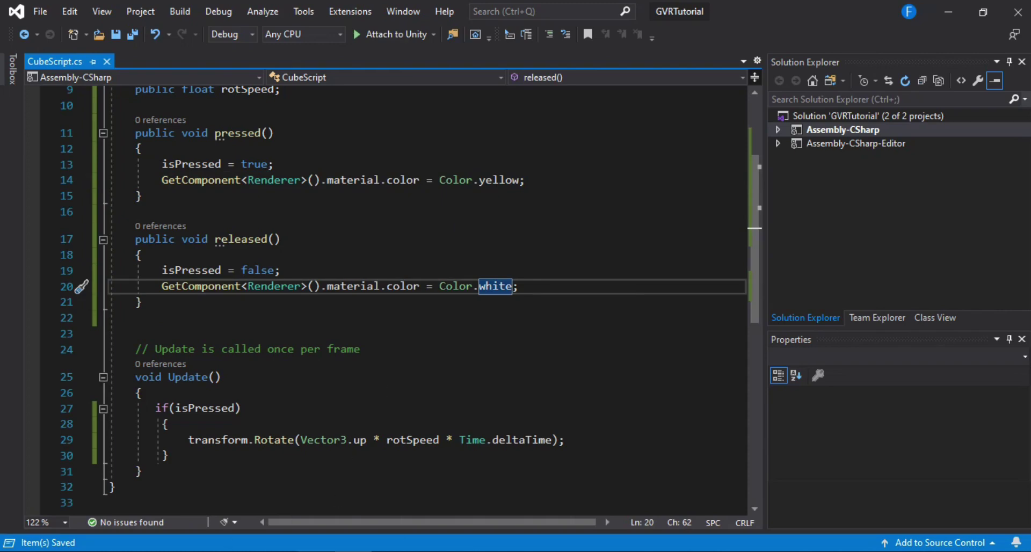
- Switch to Unity and play the scene to test the color change and rotation by pressing the cube, and stop playback
{"action": "key", "text": "alt+Tab"}
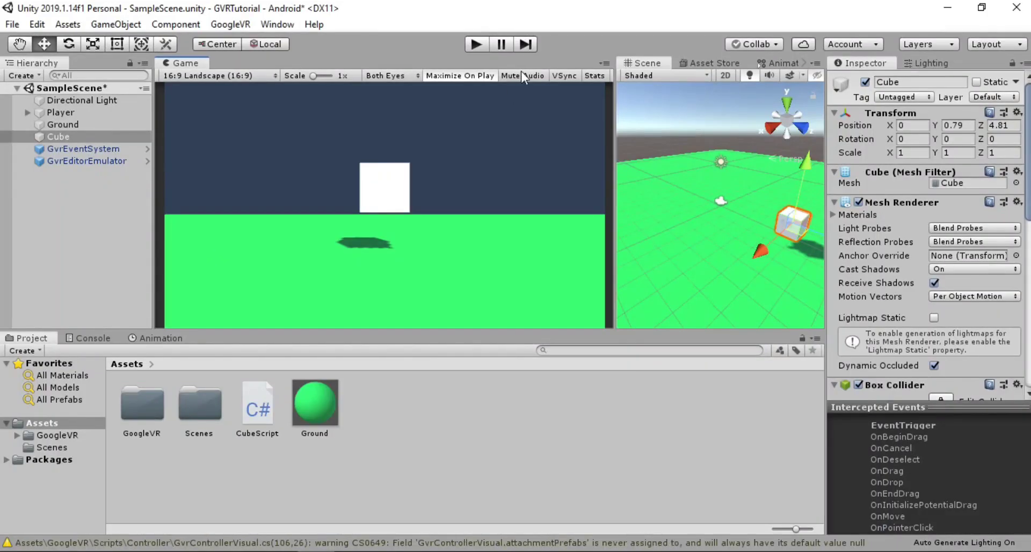
{"action": "left_click", "coordinate": [477, 46]}
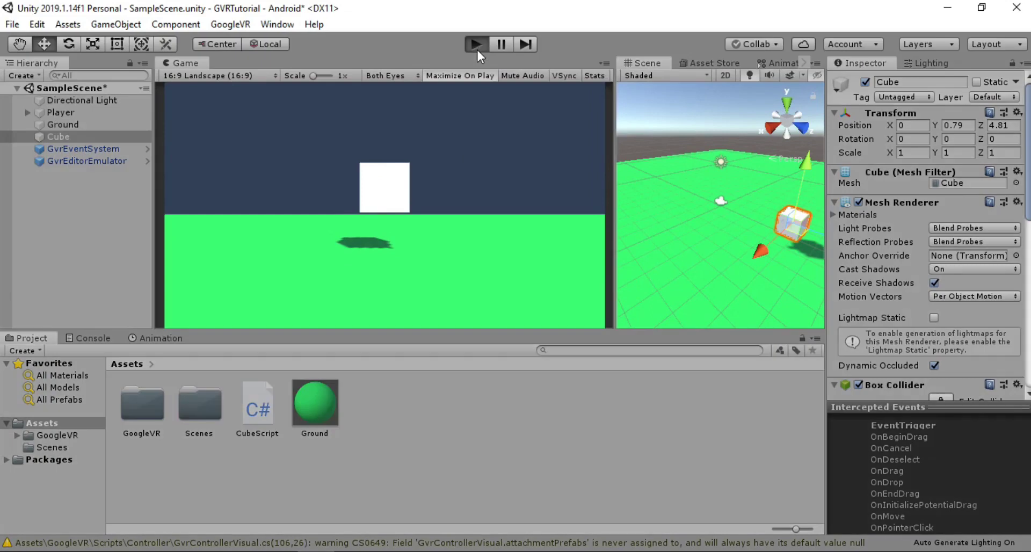
{"action": "key", "text": "alt"}
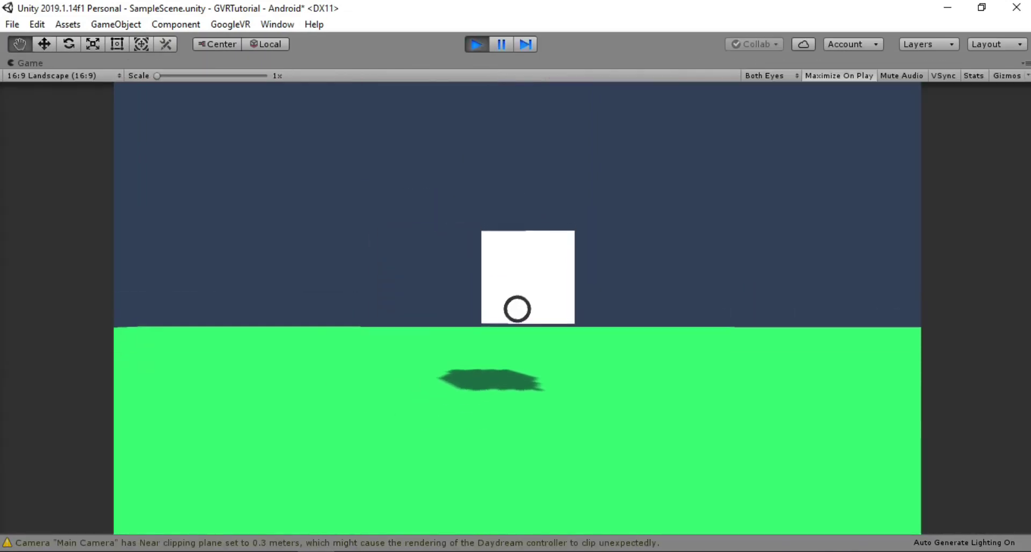
{"action": "left_click", "coordinate": [517, 309]}
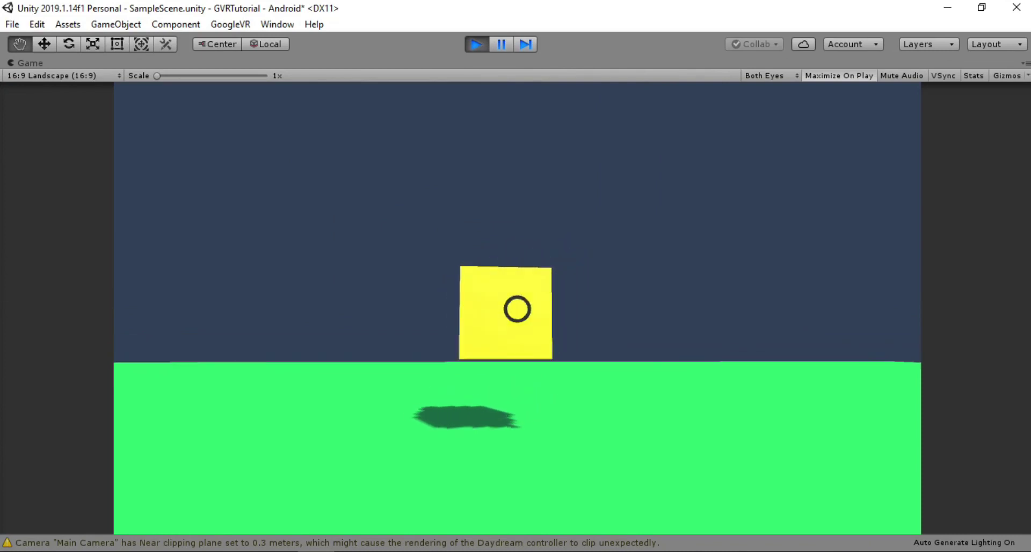
{"action": "left_click", "coordinate": [517, 308]}
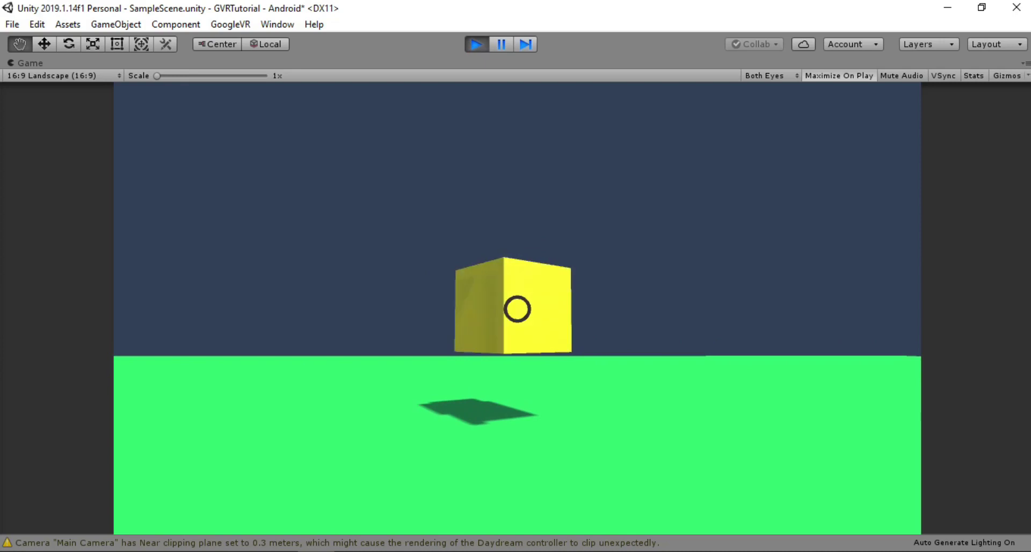
{"action": "left_click", "coordinate": [479, 45]}
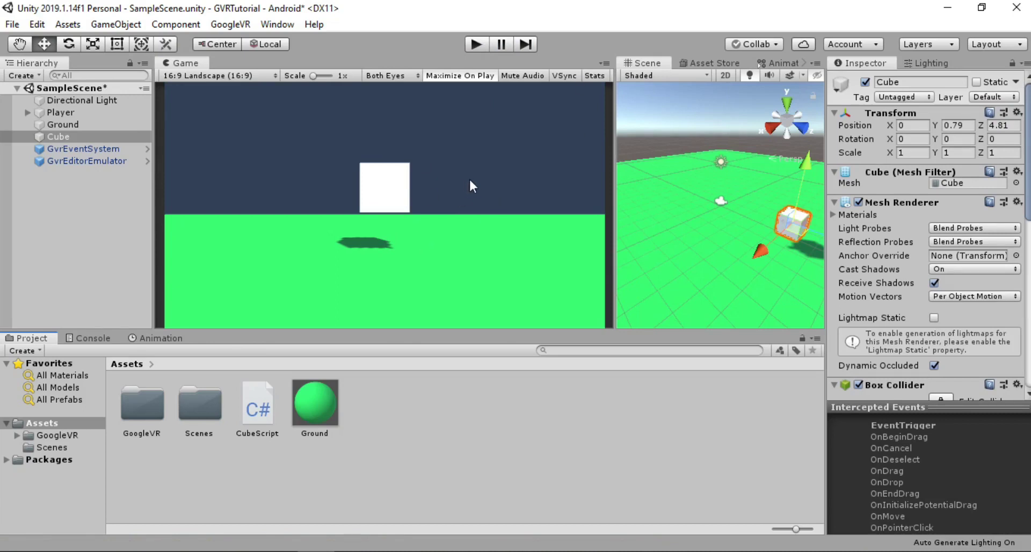
- Switch to the VR-Project's Menu scene and frame the Class object to view the whole classroom
{"action": "left_click", "coordinate": [476, 436]}
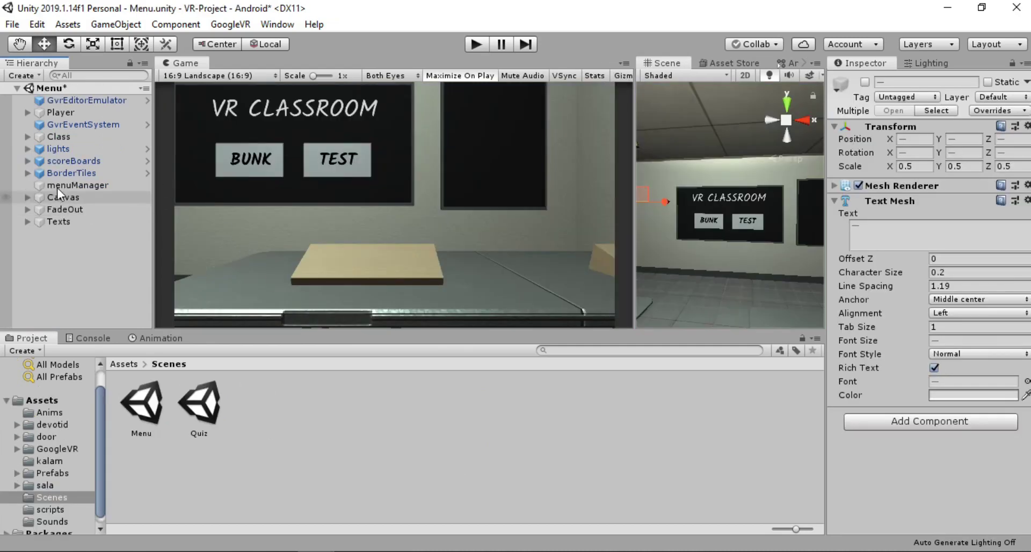
{"action": "double_click", "coordinate": [60, 138]}
{"action": "left_click_drag", "start_coordinate": [752, 216], "coordinate": [1003, 380], "text": "alt"}
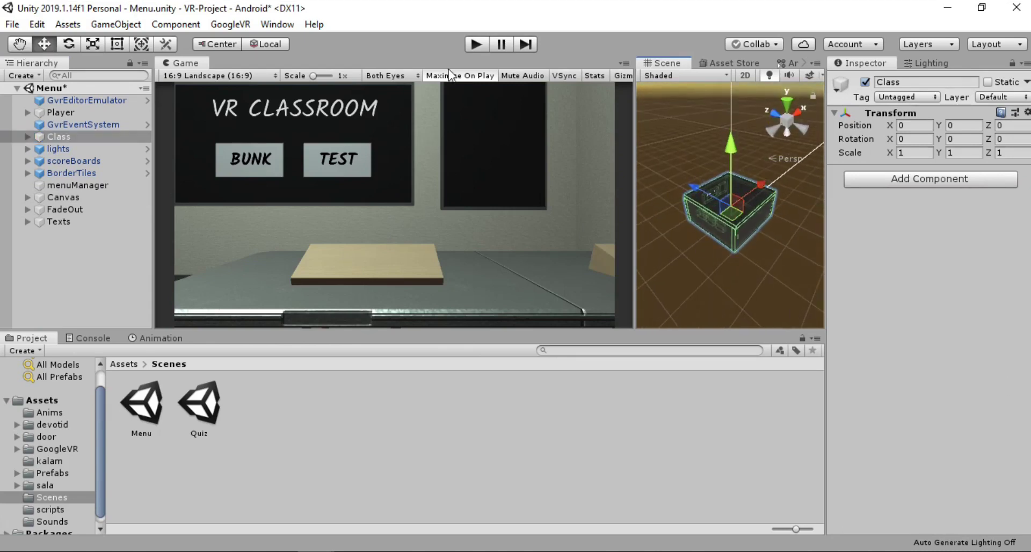
- Play the VR Classroom menu scene, choose TEST, answer the quiz question with Mb, look around the classroom, and stop playback
{"action": "left_click", "coordinate": [476, 44]}
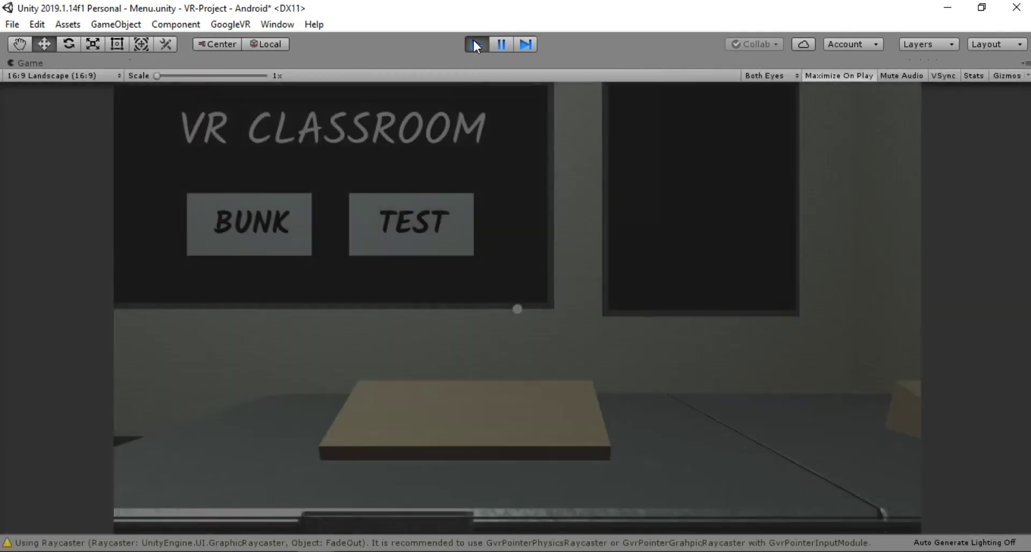
{"action": "key", "text": "alt"}
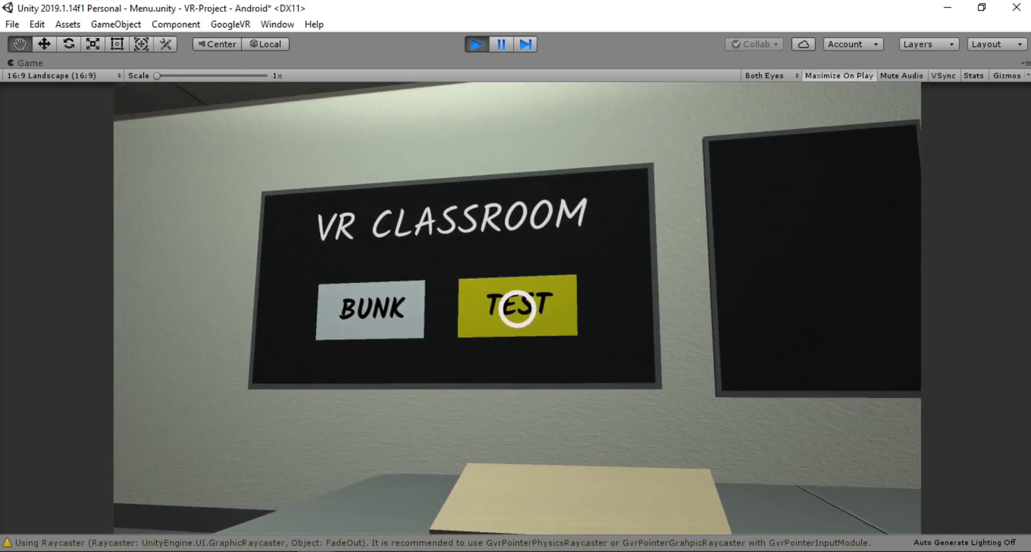
{"action": "left_click", "coordinate": [516, 307]}
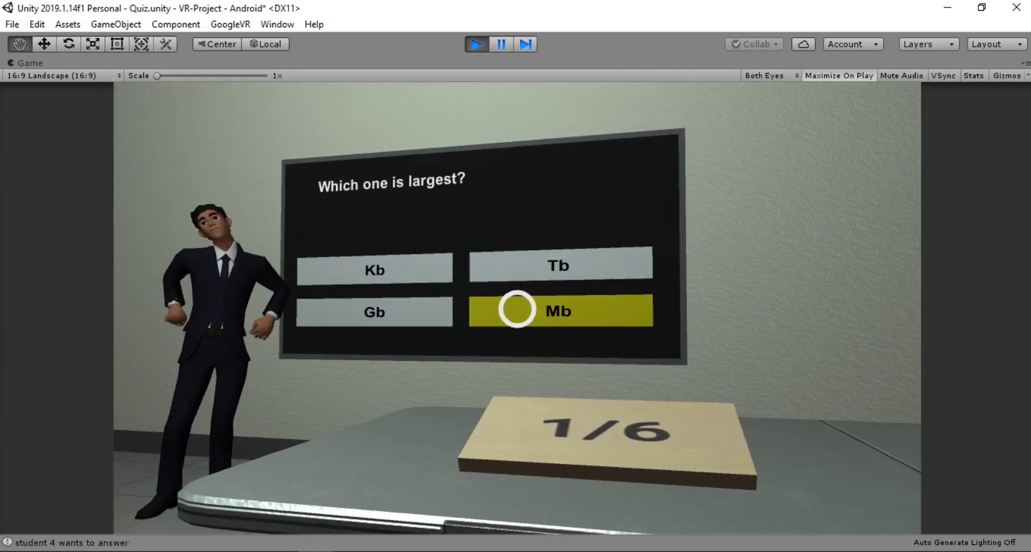
{"action": "left_click", "coordinate": [517, 309]}
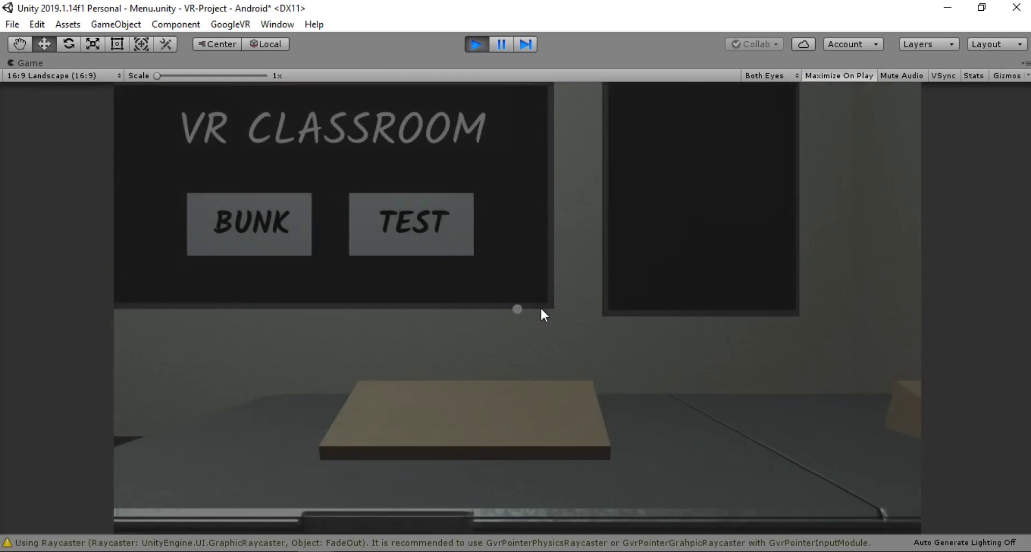
{"action": "key", "text": "alt"}
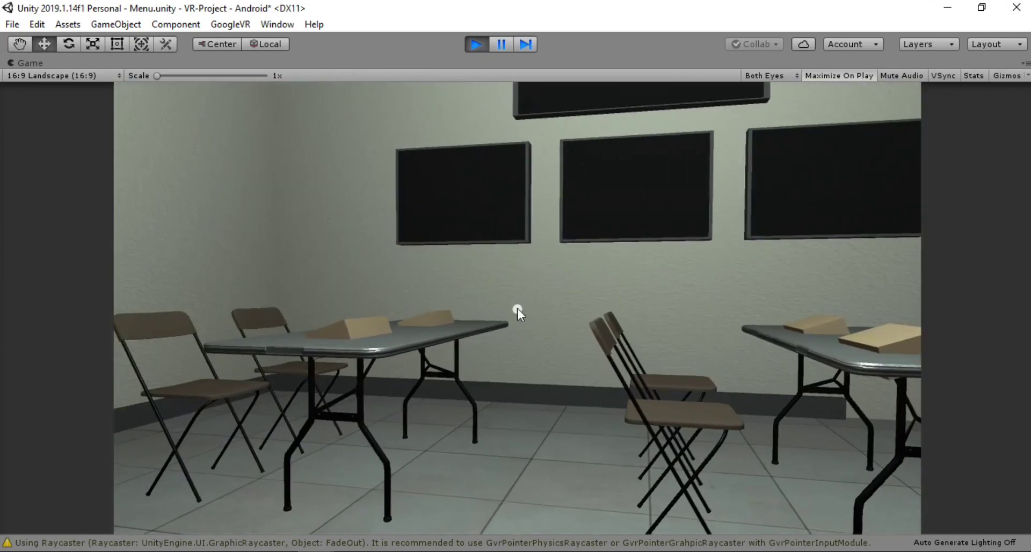
{"action": "left_click", "coordinate": [475, 44]}
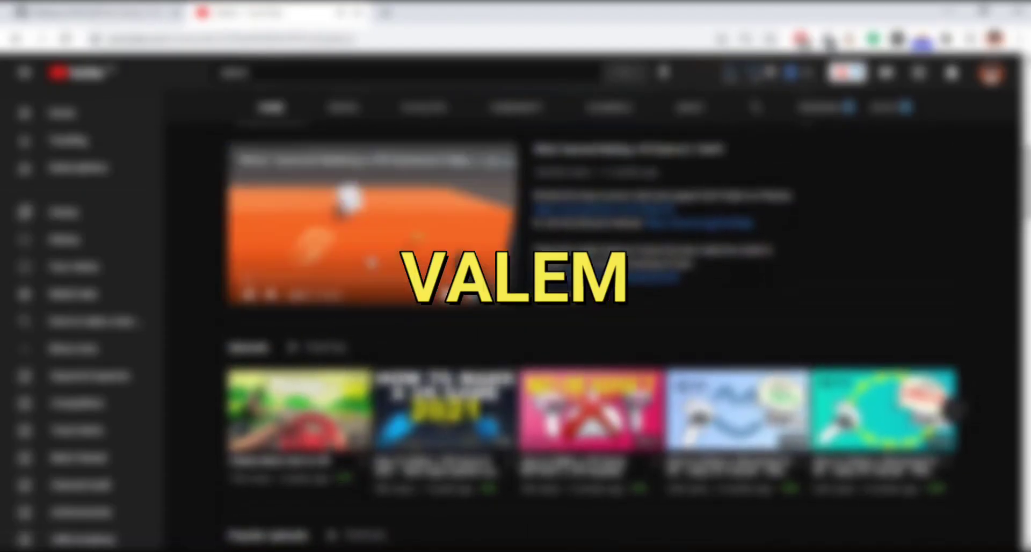
- Browse the Valem YouTube channel's uploads, popular uploads, Gamedev Challenges and Introduction to VR in Unity playlist
{"action": "scroll", "coordinate": [372, 263], "scroll_direction": "down", "scroll_amount": 1}
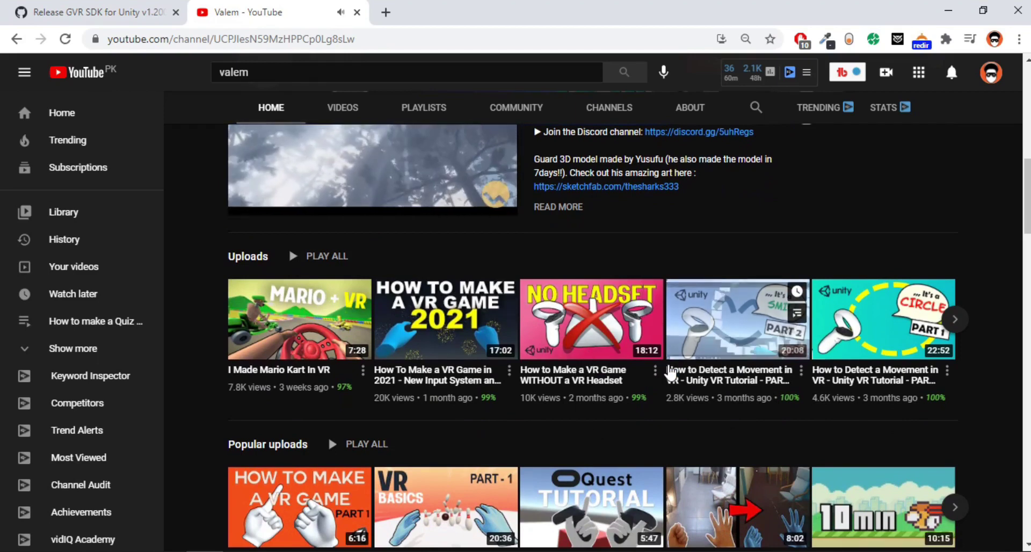
{"action": "scroll", "coordinate": [669, 370], "scroll_direction": "down", "scroll_amount": 4}
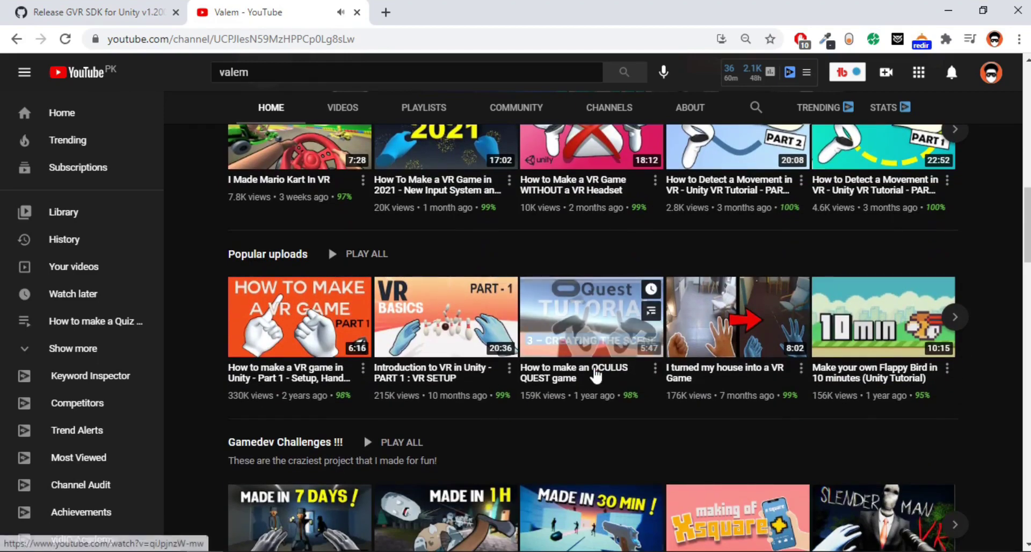
{"action": "scroll", "coordinate": [593, 370], "scroll_direction": "down", "scroll_amount": 3}
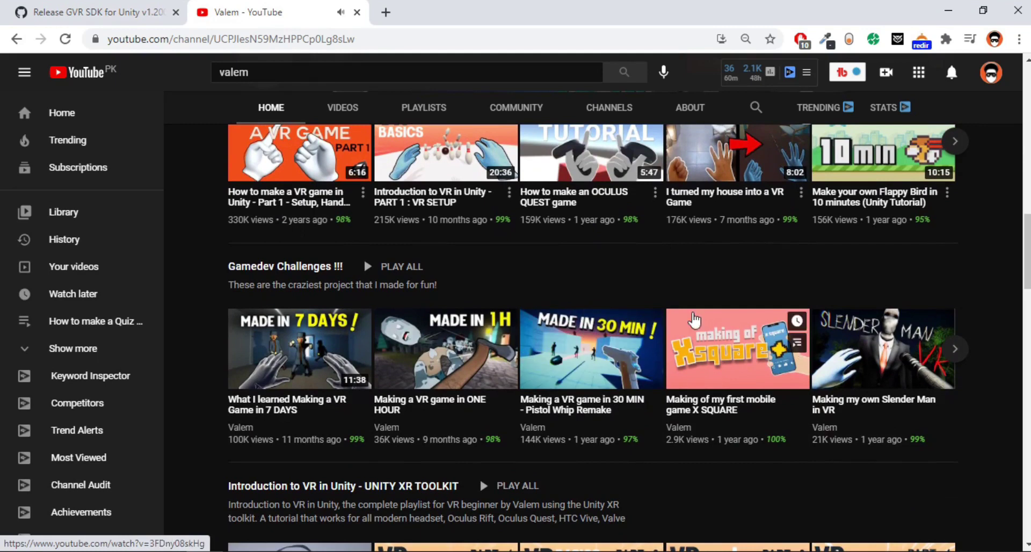
{"action": "scroll", "coordinate": [671, 295], "scroll_direction": "down", "scroll_amount": 4}
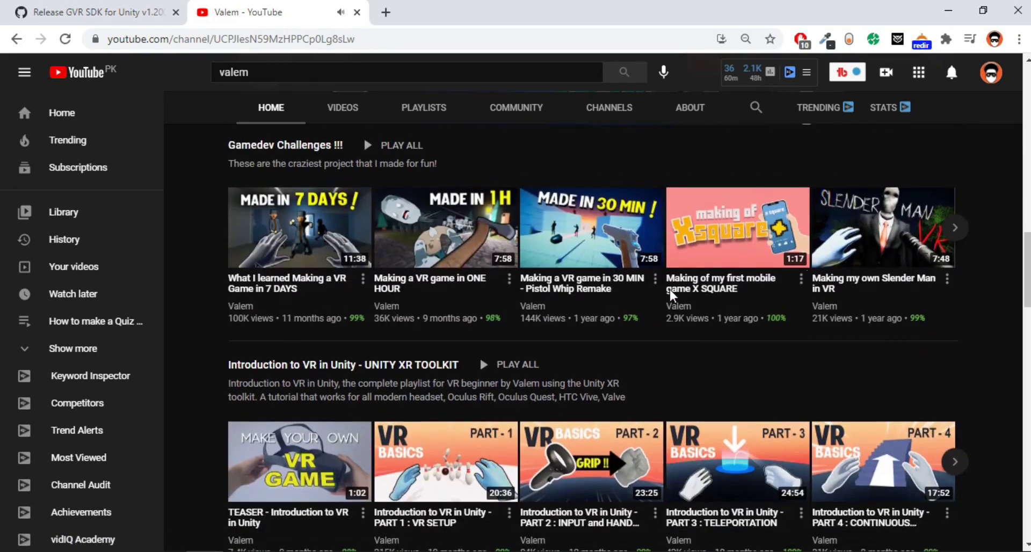
{"action": "scroll", "coordinate": [670, 295], "scroll_direction": "up", "scroll_amount": 11}
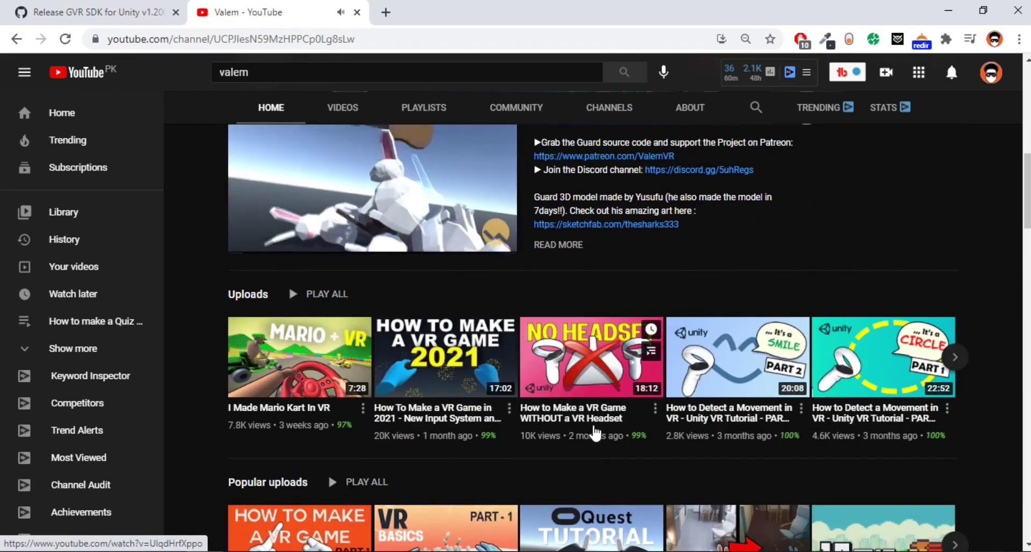